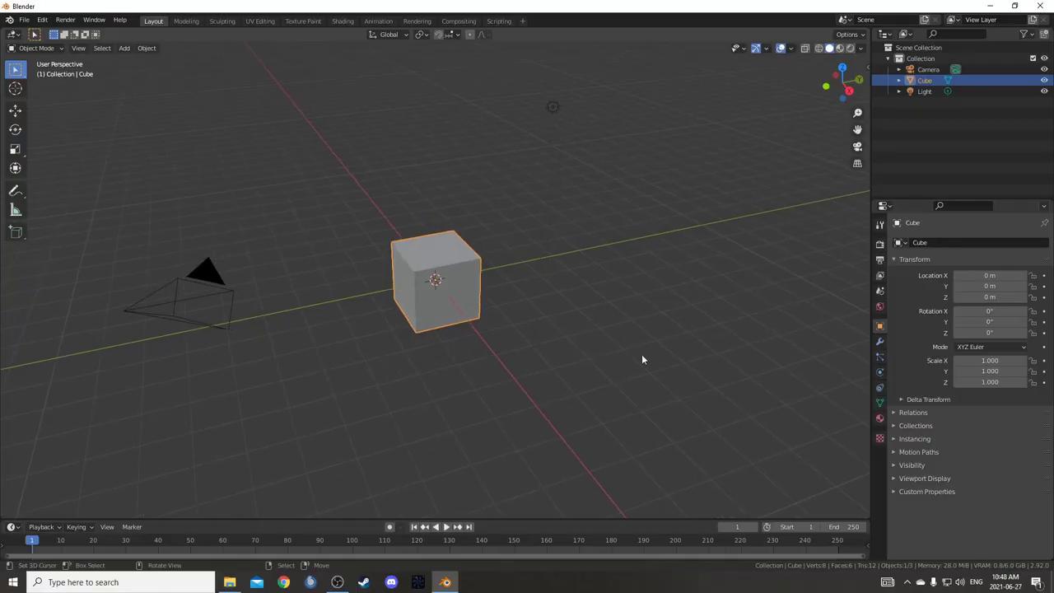
# - Delete the default cube and add a plane mesh in its place
pyautogui.press('x')
pyautogui.click(485, 274)
pyautogui.hotkey('shift', 'a')
pyautogui.moveTo(486, 272)
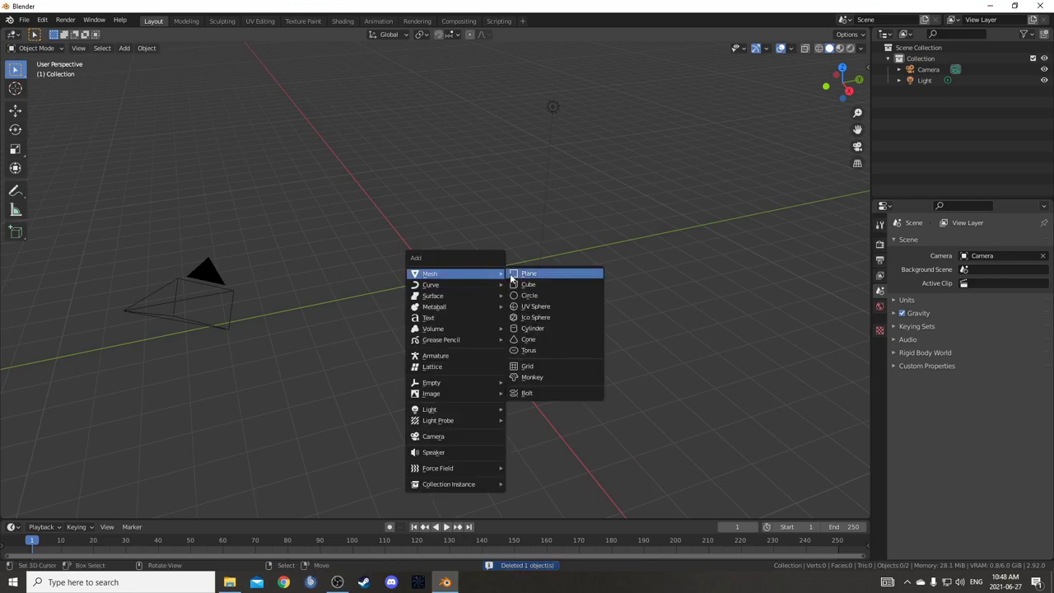
pyautogui.click(528, 274)
# - Turn the main area into a Shader Editor and the outliner area into a 3D Viewport, and hide the node editor's sidebar
pyautogui.click(14, 34)
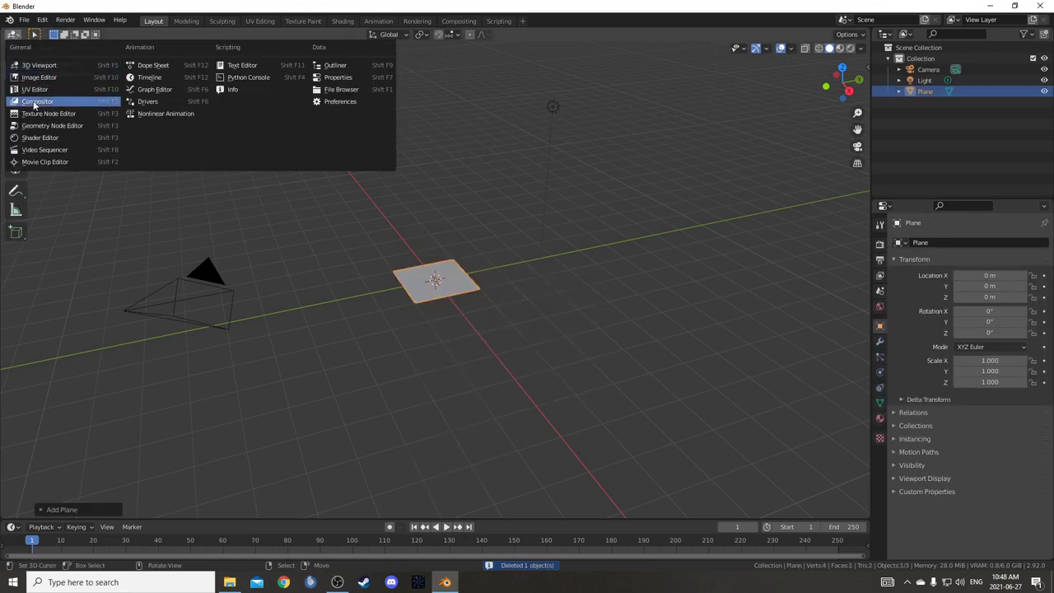
pyautogui.click(41, 137)
pyautogui.click(883, 34)
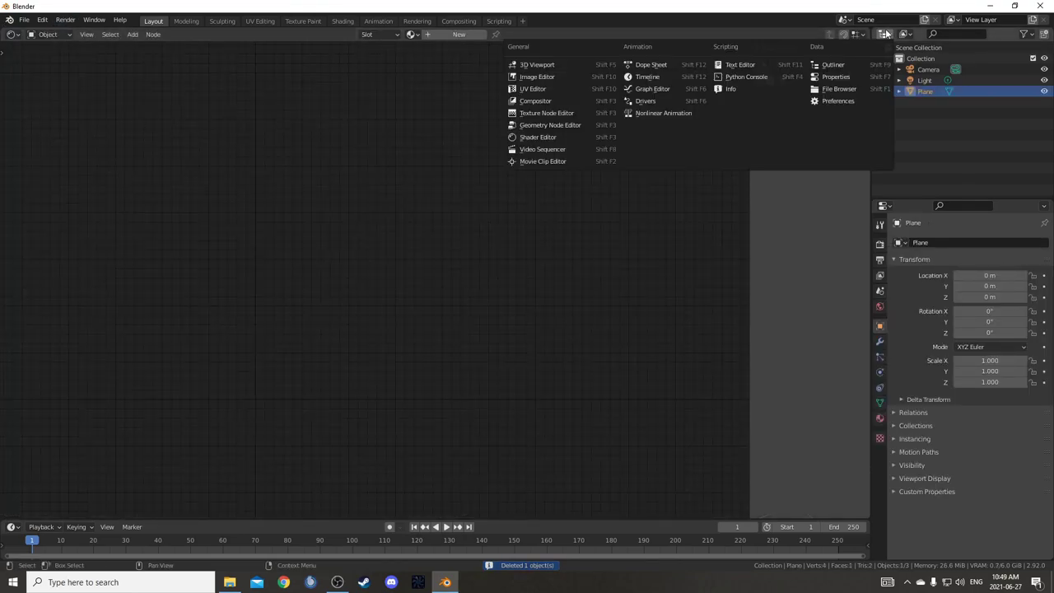
pyautogui.click(574, 64)
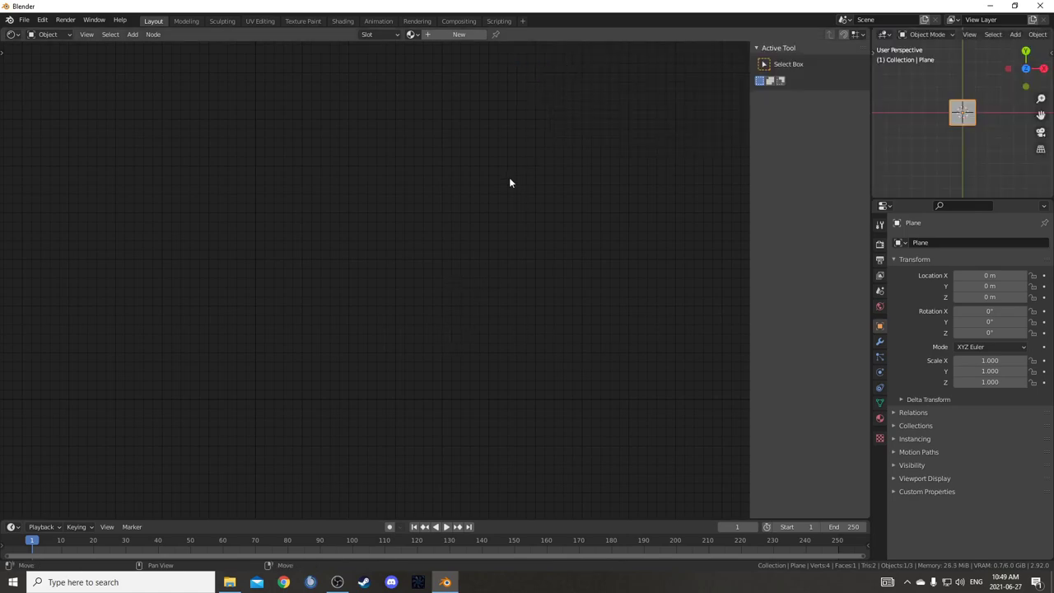
pyautogui.press('n')
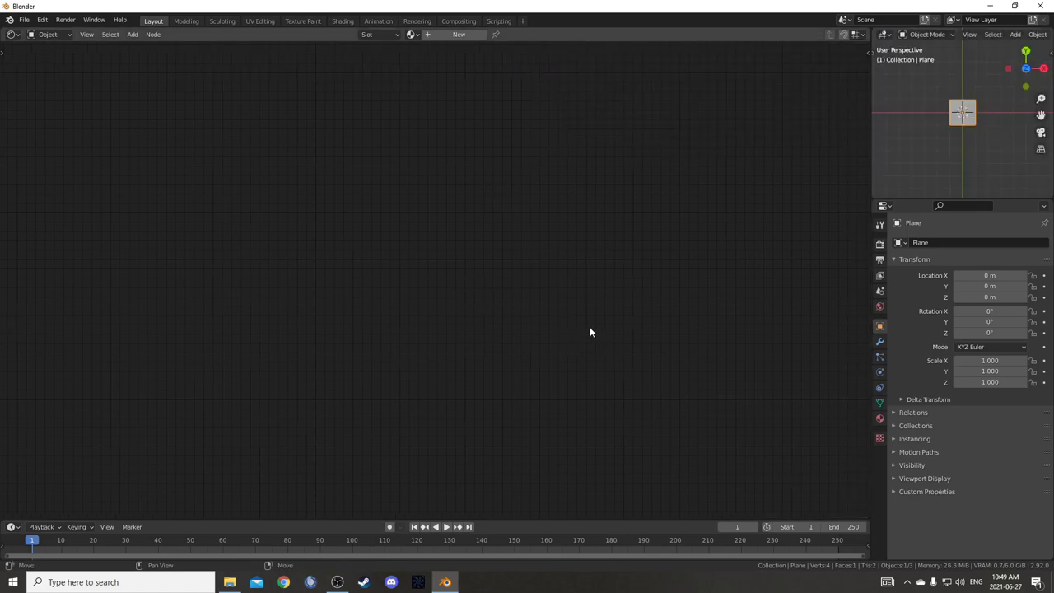
# - Assign the existing Material to the plane, enlarge the small 3D viewport around it, and show the render properties
pyautogui.click(412, 35)
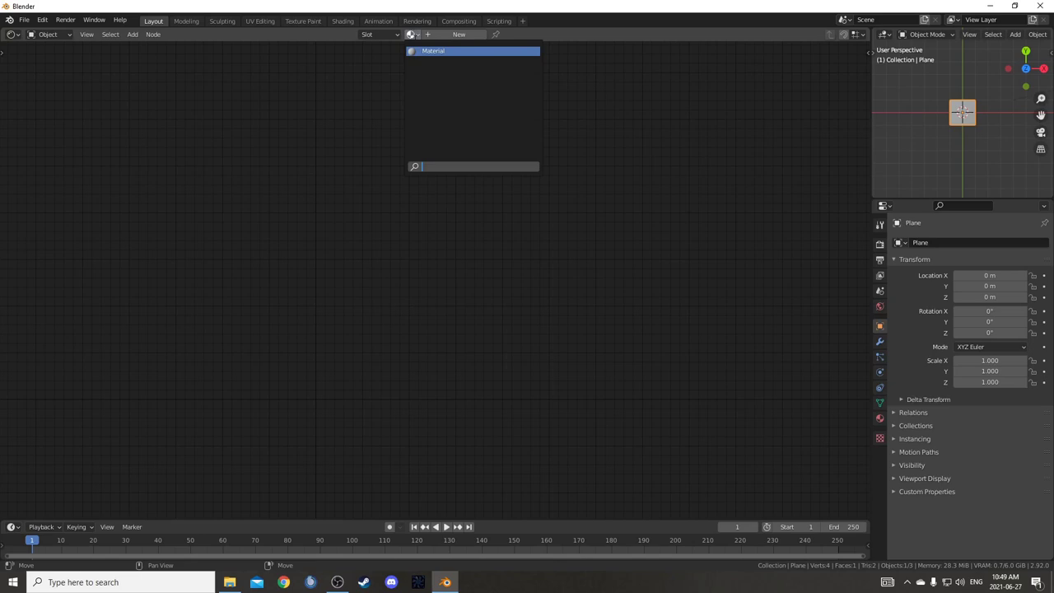
pyautogui.click(432, 51)
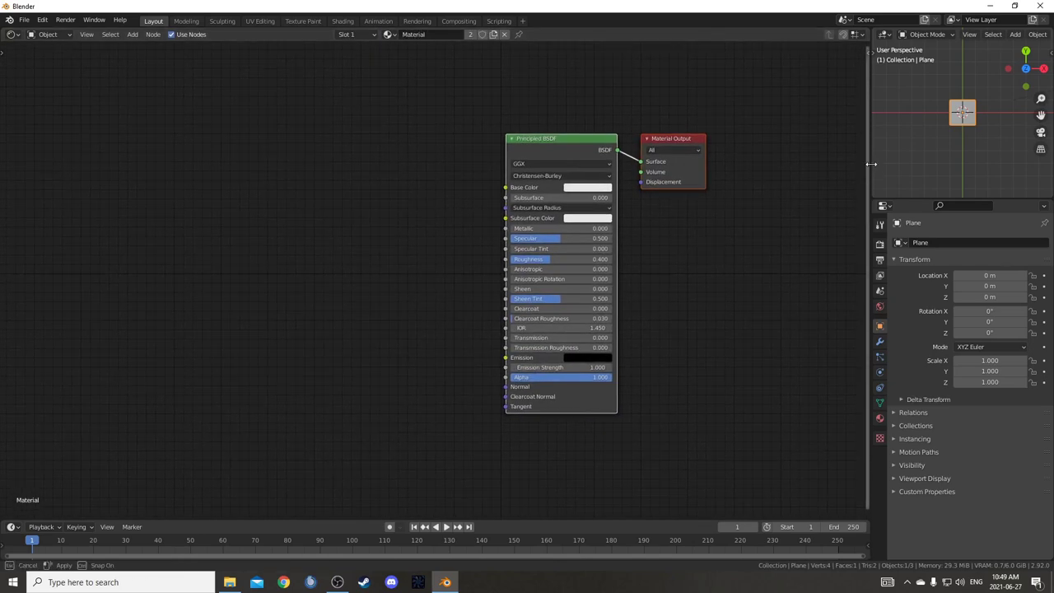
pyautogui.moveTo(870, 165); pyautogui.dragTo(829, 272)
pyautogui.scroll(3, 863, 217)
pyautogui.scroll(2, 863, 211)
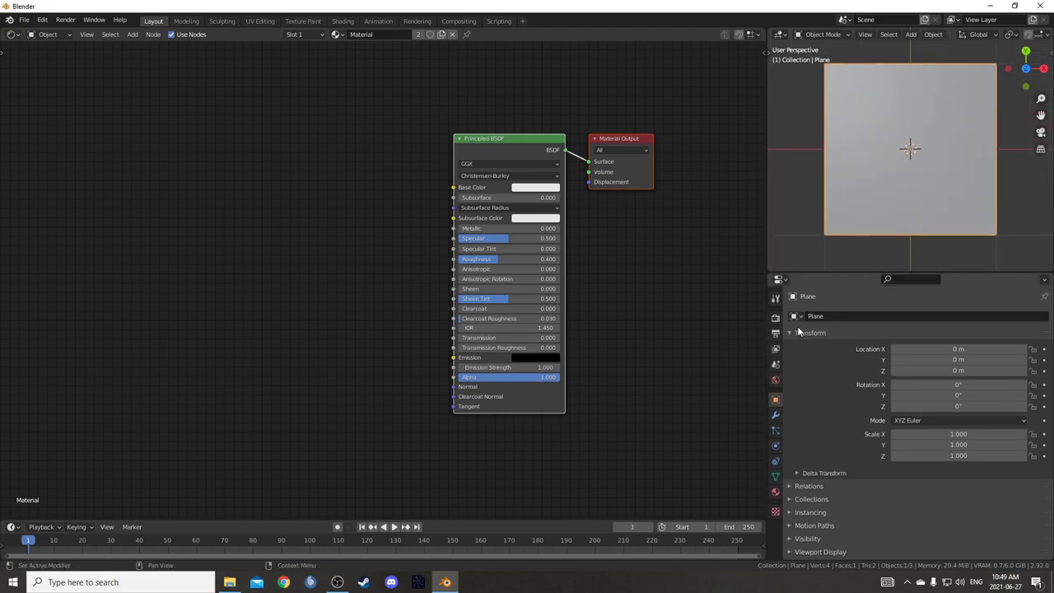
pyautogui.click(774, 317)
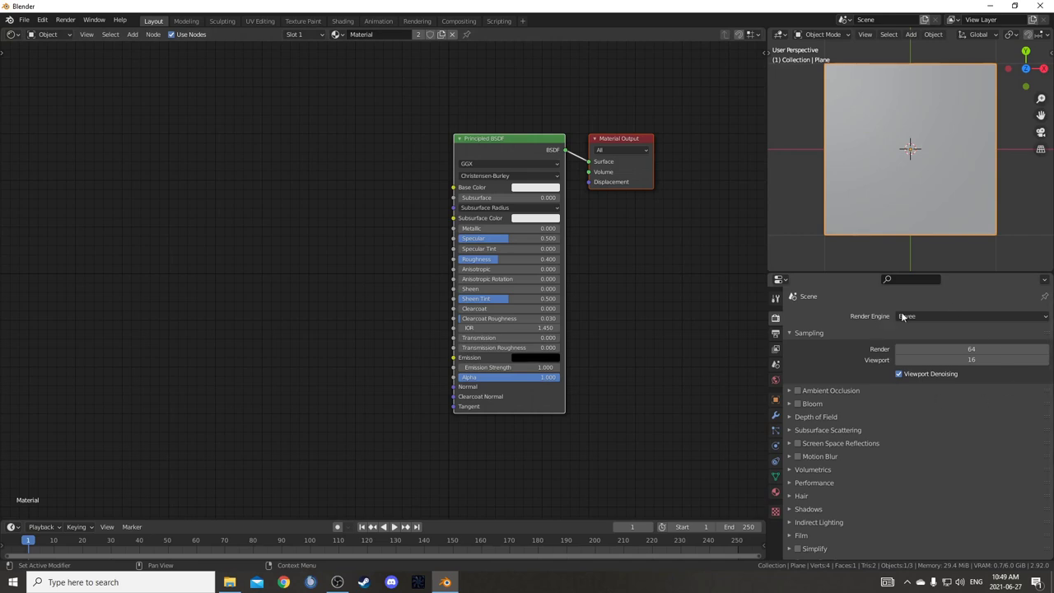
# - Add a Voronoi Texture node in the empty space beside the Principled BSDF node
pyautogui.moveTo(289, 457); pyautogui.dragTo(451, 311, button='middle')
pyautogui.hotkey('shift', 'a')
pyautogui.click(450, 307)
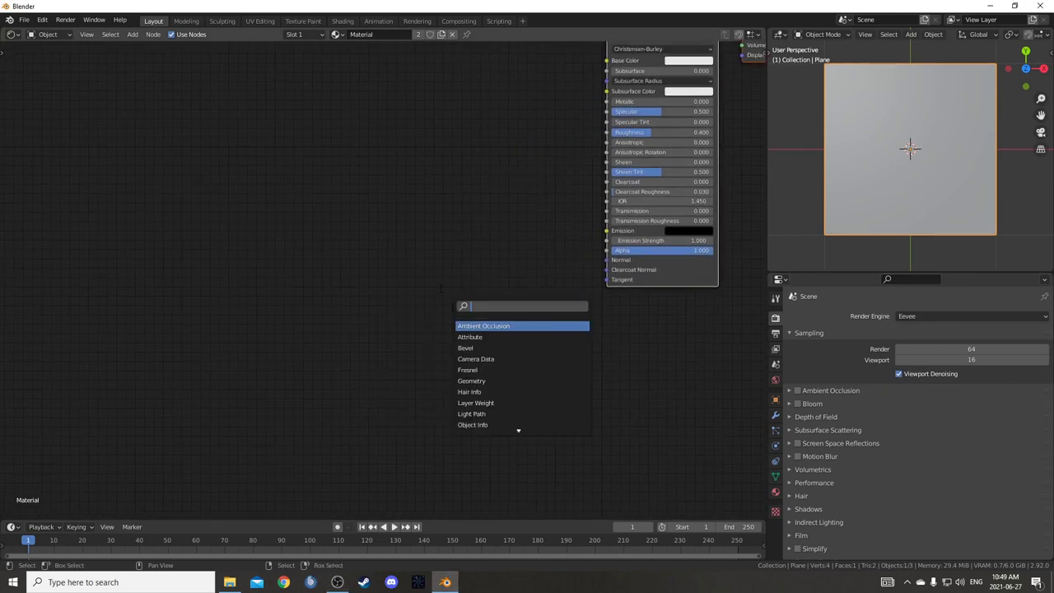
pyautogui.write('voro')
pyautogui.press('Return')
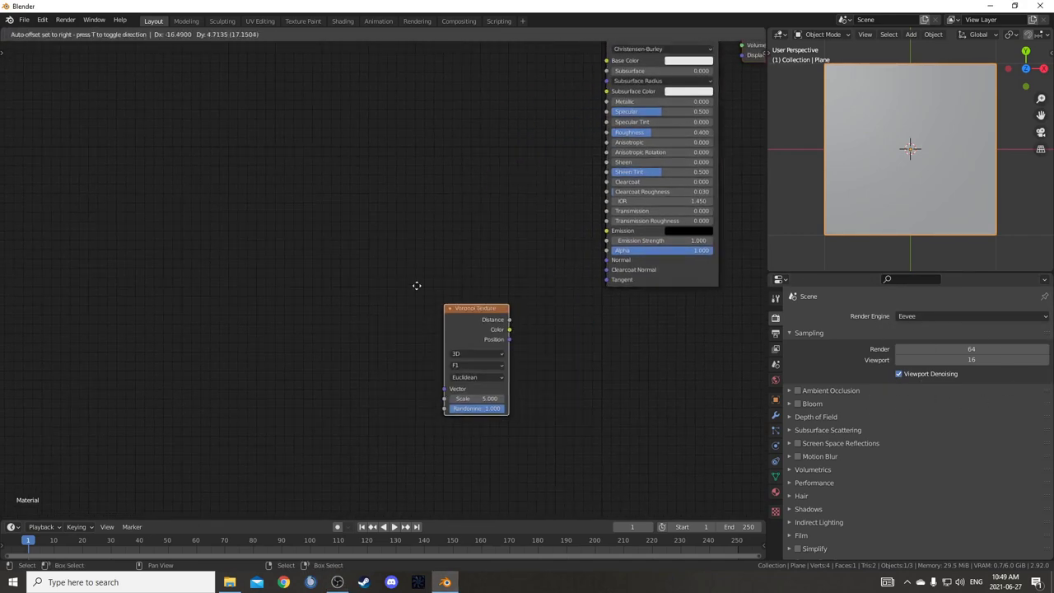
pyautogui.click(305, 226)
pyautogui.scroll(2, 437, 246)
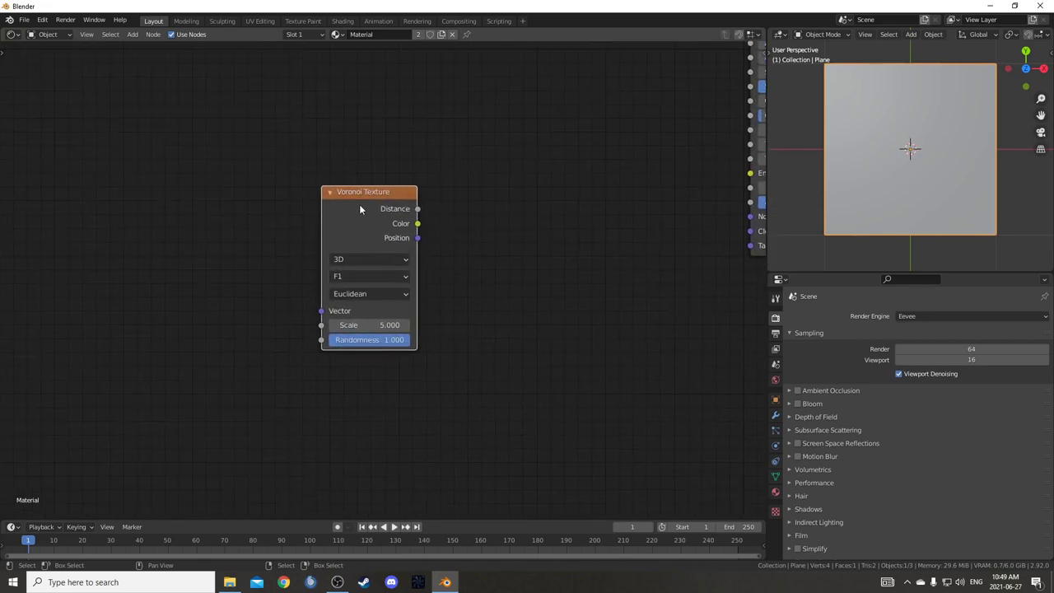
# - Add Texture Coordinate and Mapping nodes to the Voronoi Texture, feed the Mapping from the Object output, and space the nodes apart
pyautogui.hotkey('ctrl', 't')
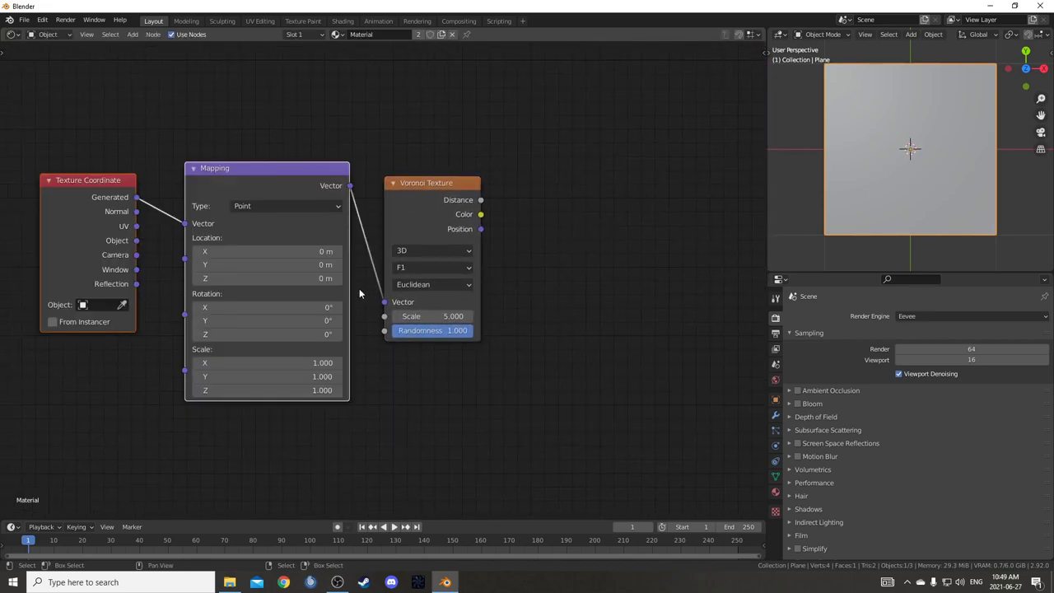
pyautogui.scroll(-2, 359, 293)
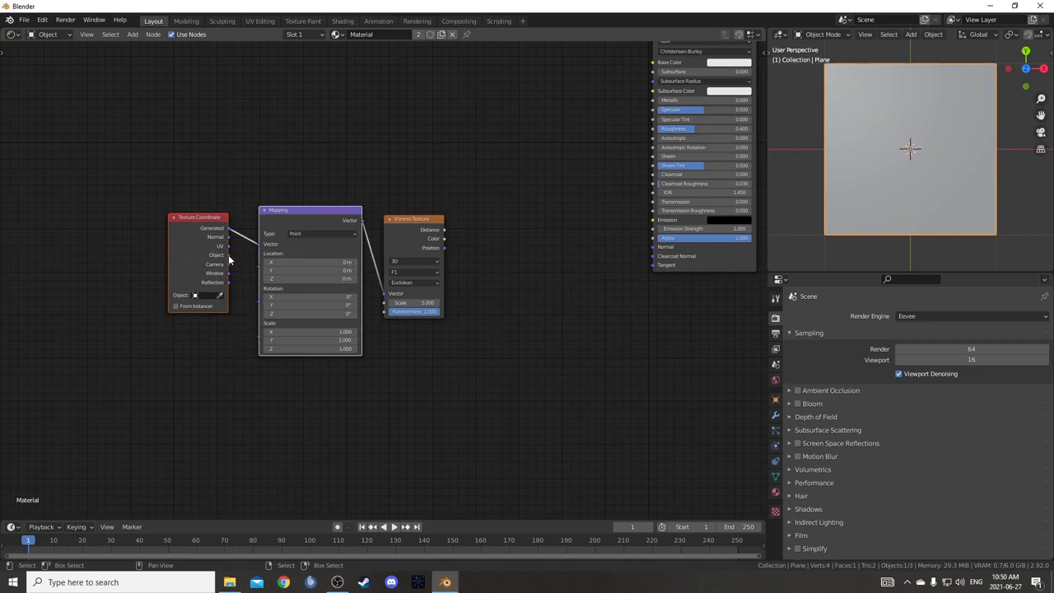
pyautogui.moveTo(228, 255); pyautogui.dragTo(135, 248)
pyautogui.click(320, 220)
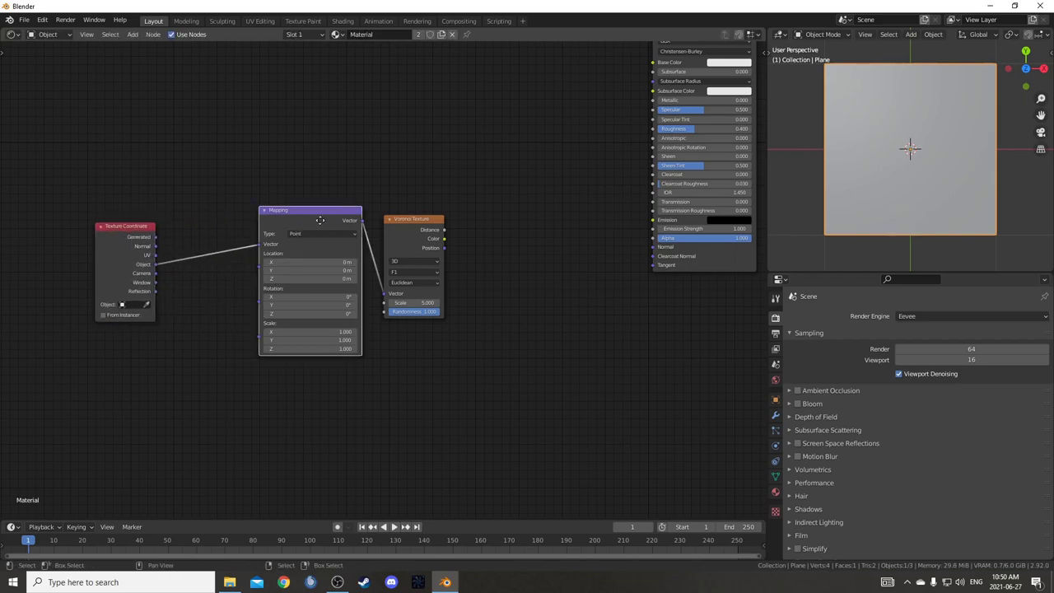
pyautogui.moveTo(320, 220); pyautogui.dragTo(253, 230)
pyautogui.scroll(1, 562, 425)
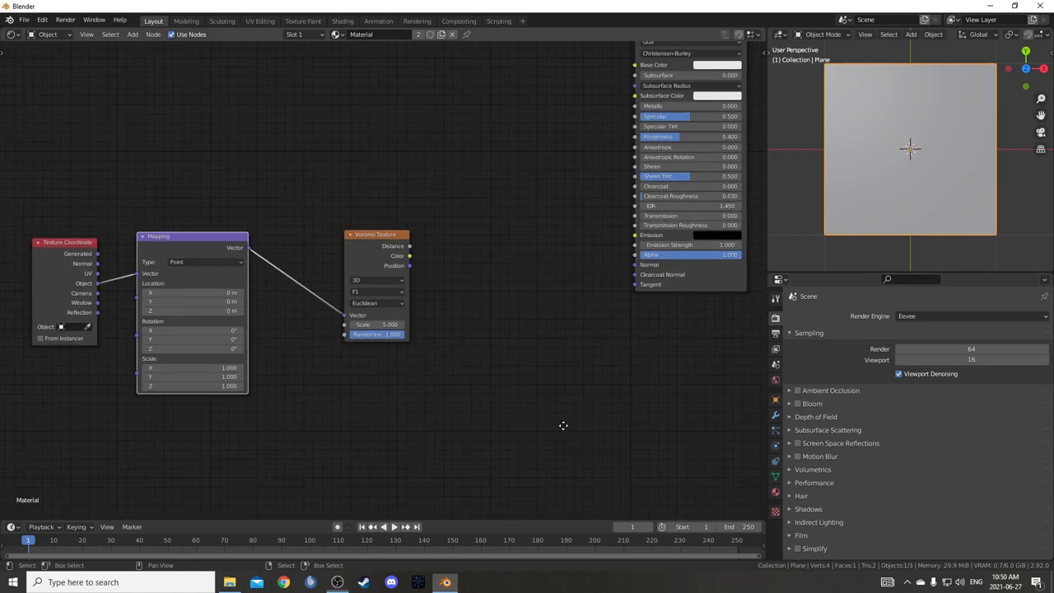
# - Preview the Voronoi Distance output on the plane through a Viewer node, using Rendered viewport shading
pyautogui.moveTo(347, 253); pyautogui.dragTo(635, 89)
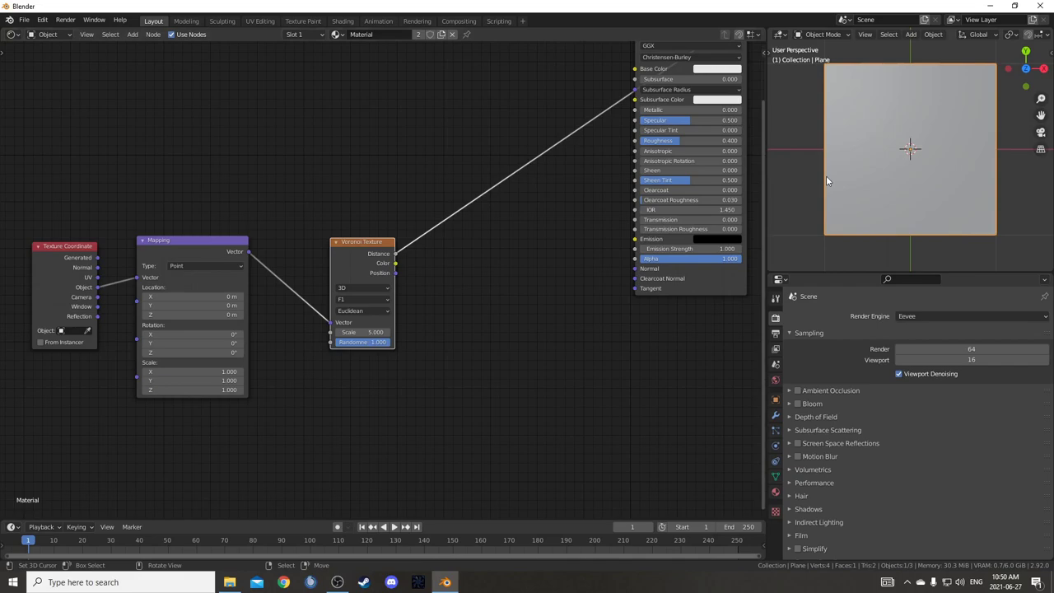
pyautogui.press('z')
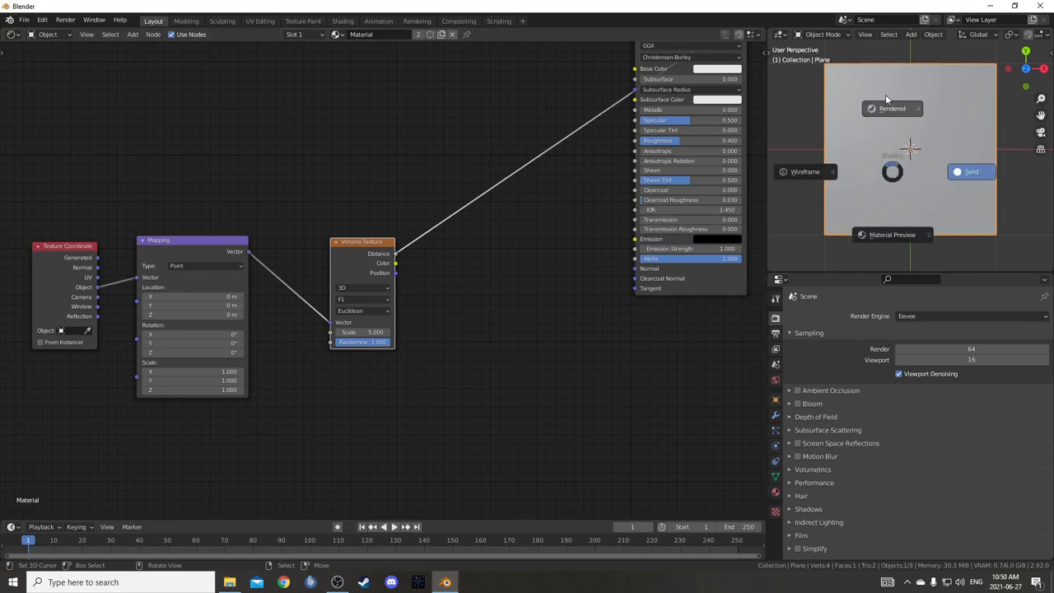
pyautogui.click(885, 93)
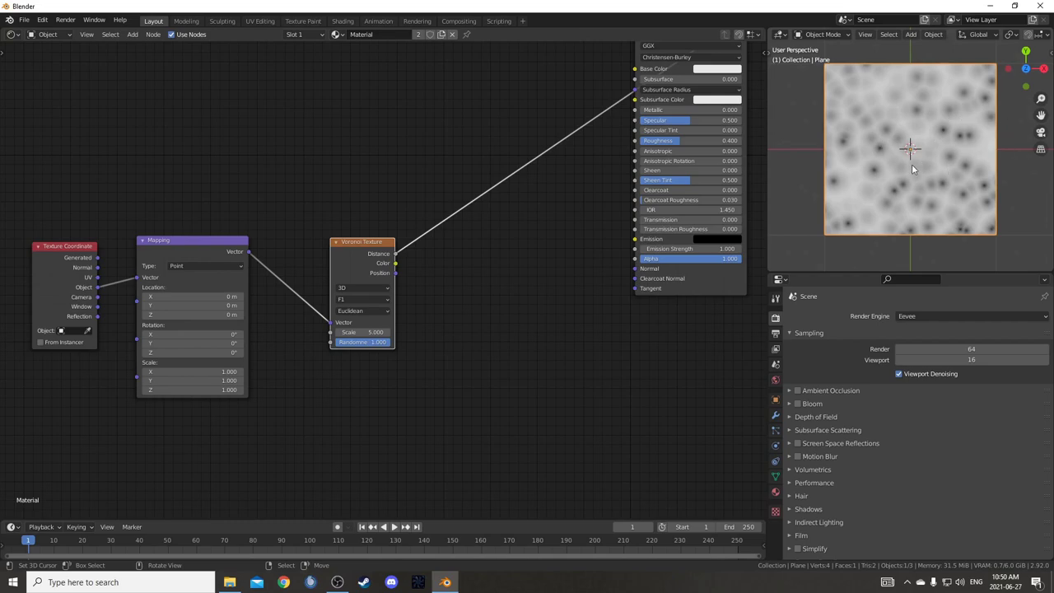
# - Set the Voronoi Texture to 4D with a scale of 2
pyautogui.click(363, 287)
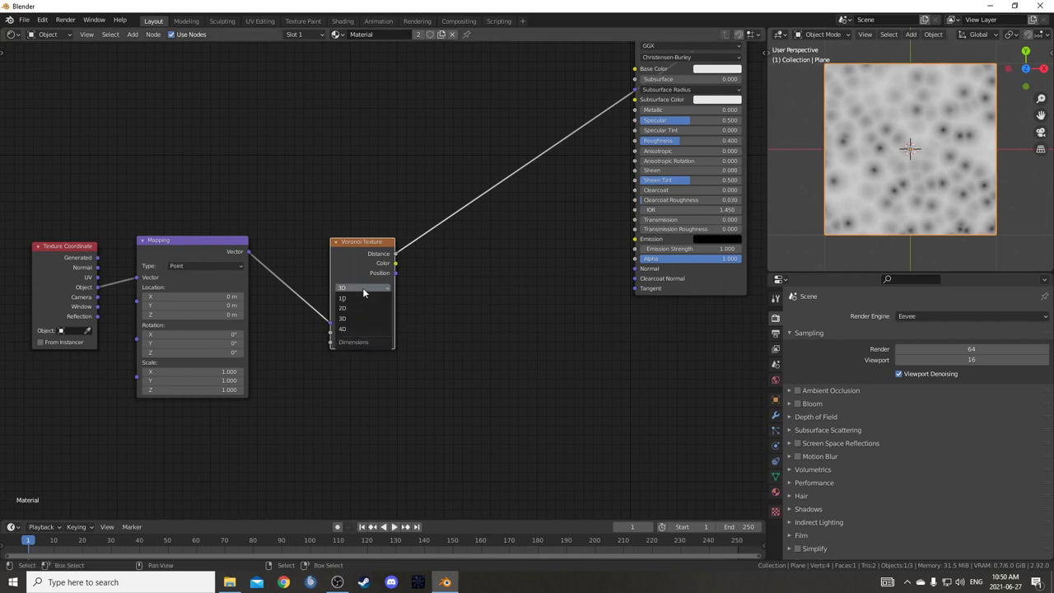
pyautogui.click(359, 330)
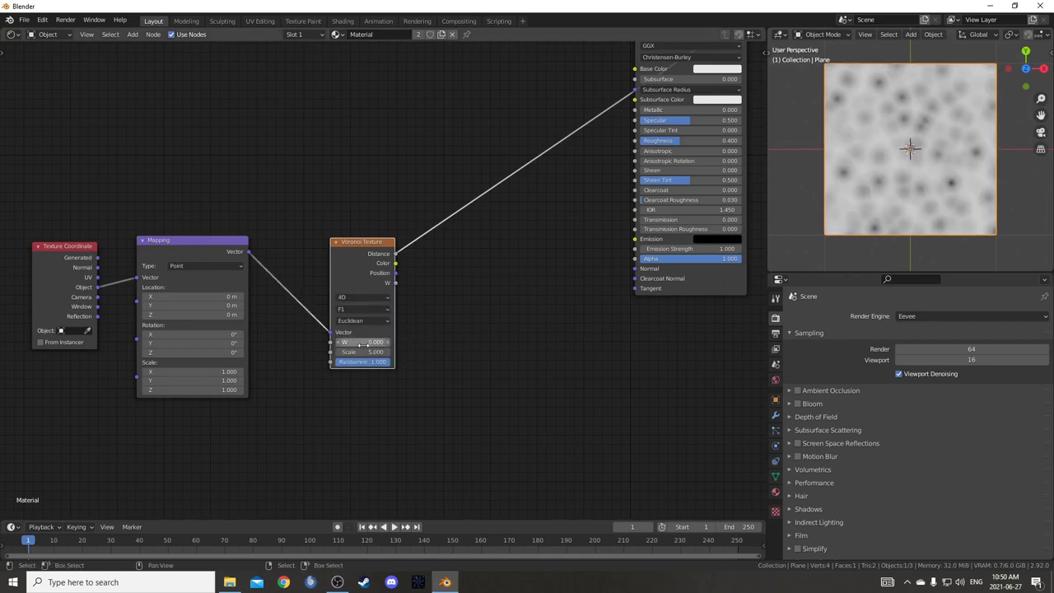
pyautogui.click(365, 352)
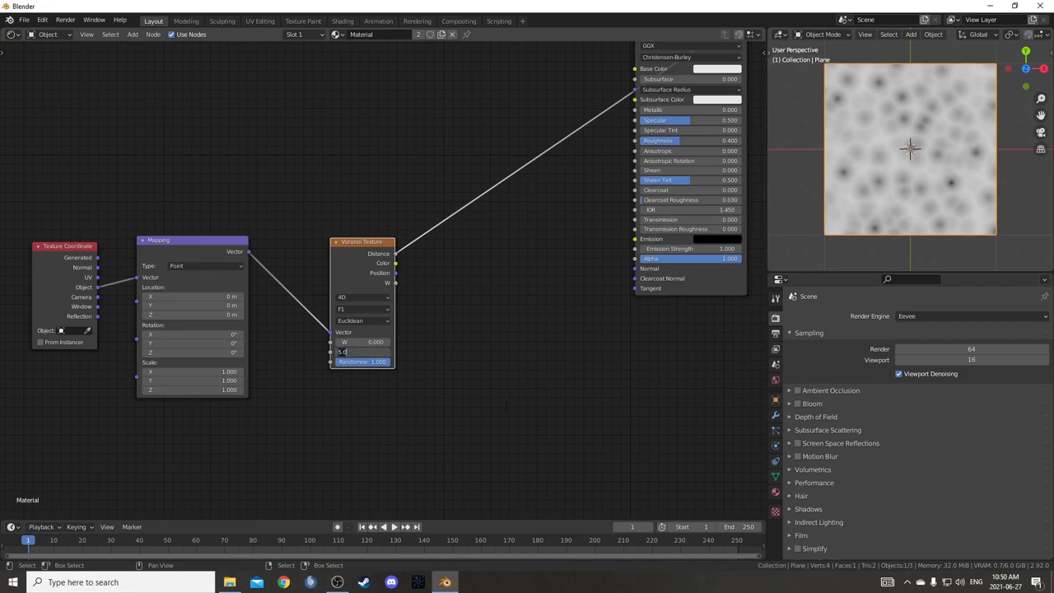
pyautogui.write('2')
pyautogui.press('Return')
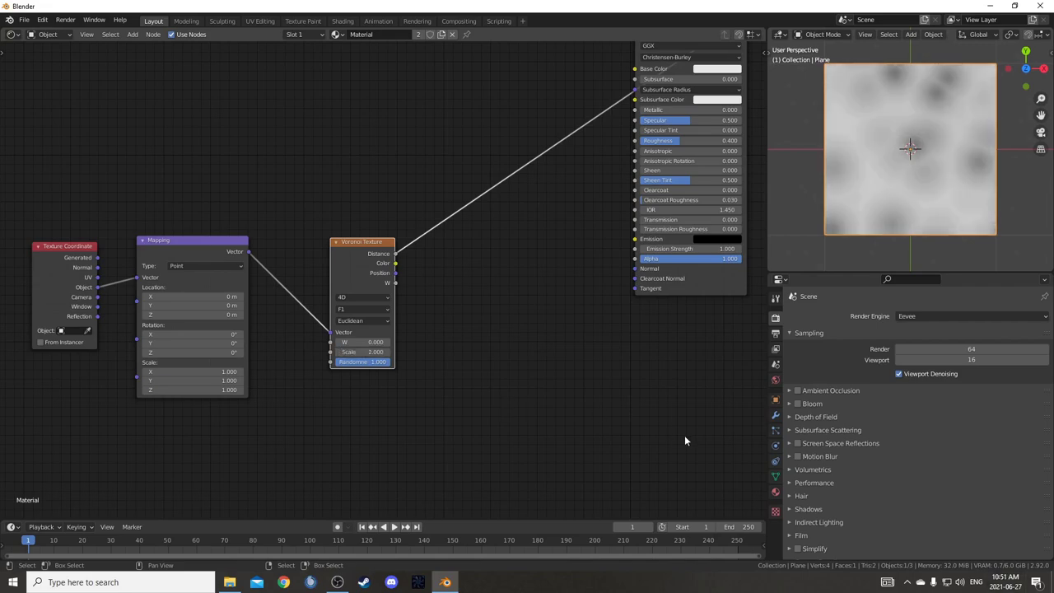
# - Add a ColorRamp node on the link from the Voronoi Distance output to the Viewer
pyautogui.moveTo(640, 361); pyautogui.dragTo(515, 369, button='middle')
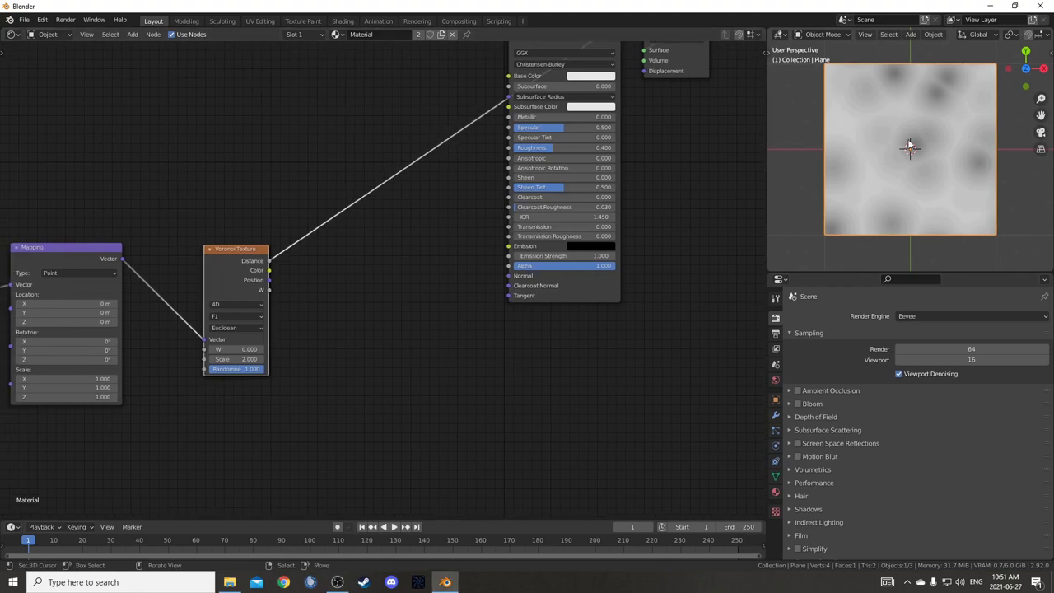
pyautogui.scroll(1, 362, 343)
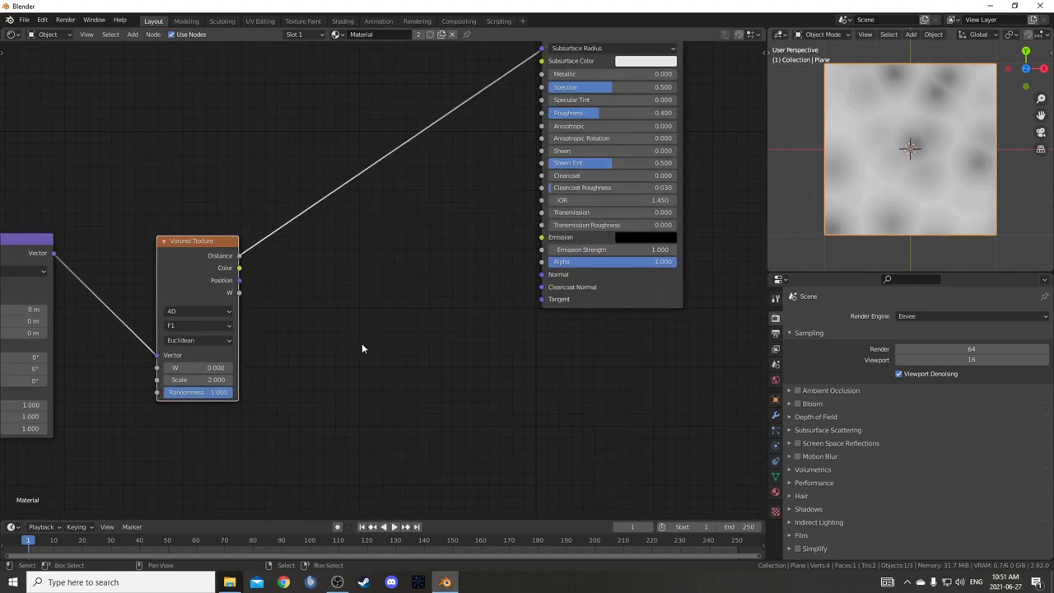
pyautogui.hotkey('shift', 'a')
pyautogui.click(363, 317)
pyautogui.write('color ramp')
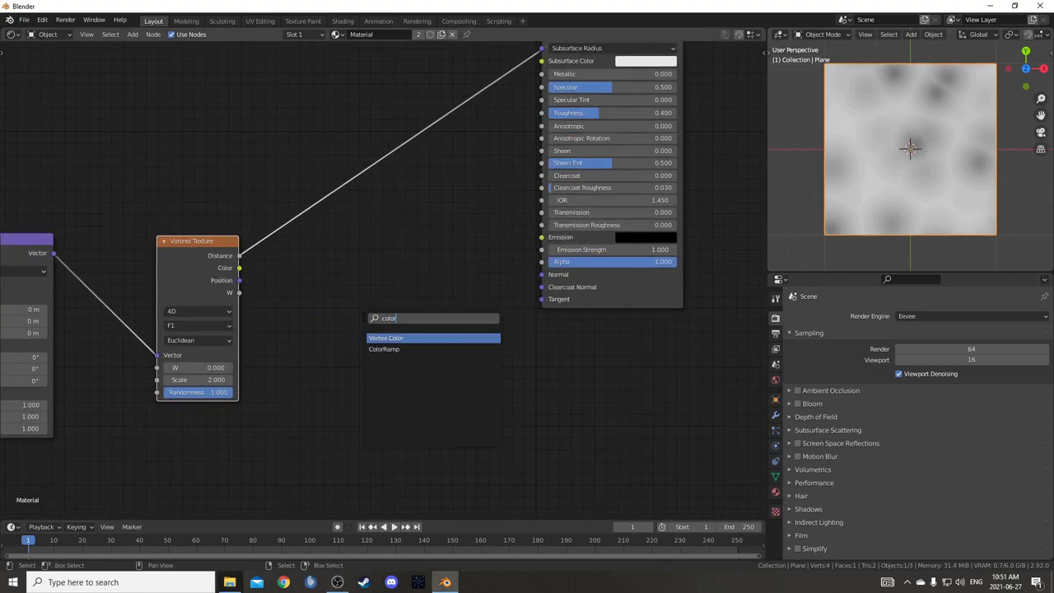
pyautogui.press('Return')
pyautogui.click(251, 165)
pyautogui.scroll(1, 452, 266)
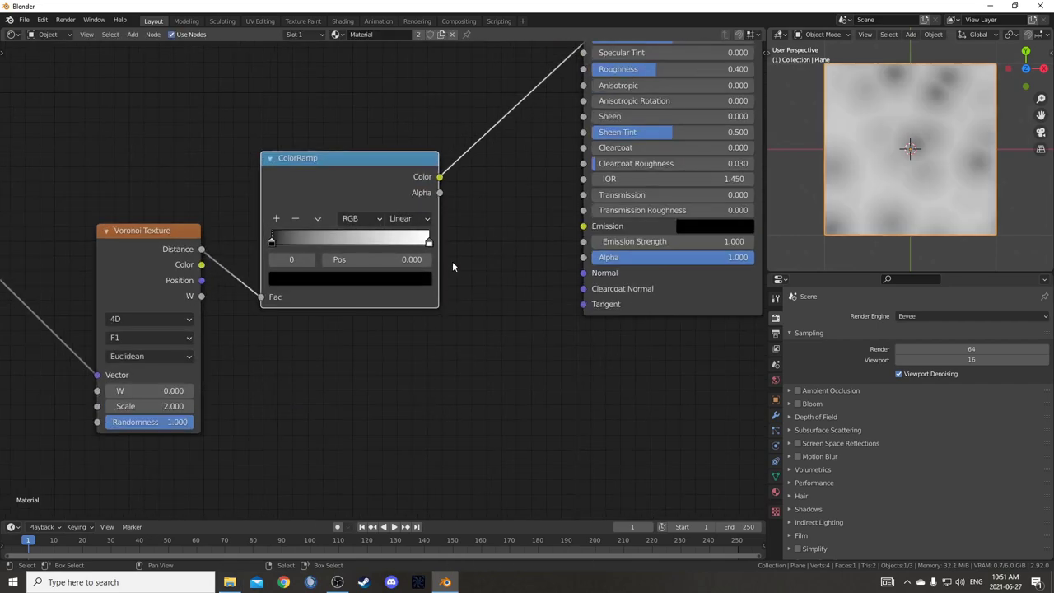
# - Move the ColorRamp's white stop to about 0.295, keep the black stop at 0, and set the interpolation to Constant
pyautogui.moveTo(428, 241); pyautogui.dragTo(319, 242)
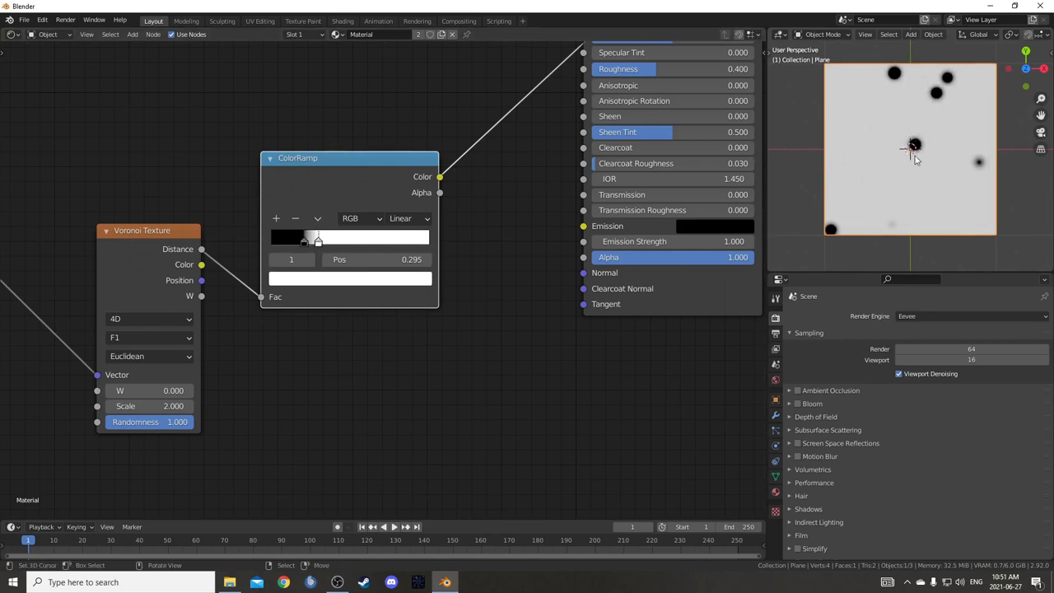
pyautogui.moveTo(304, 240); pyautogui.dragTo(233, 236)
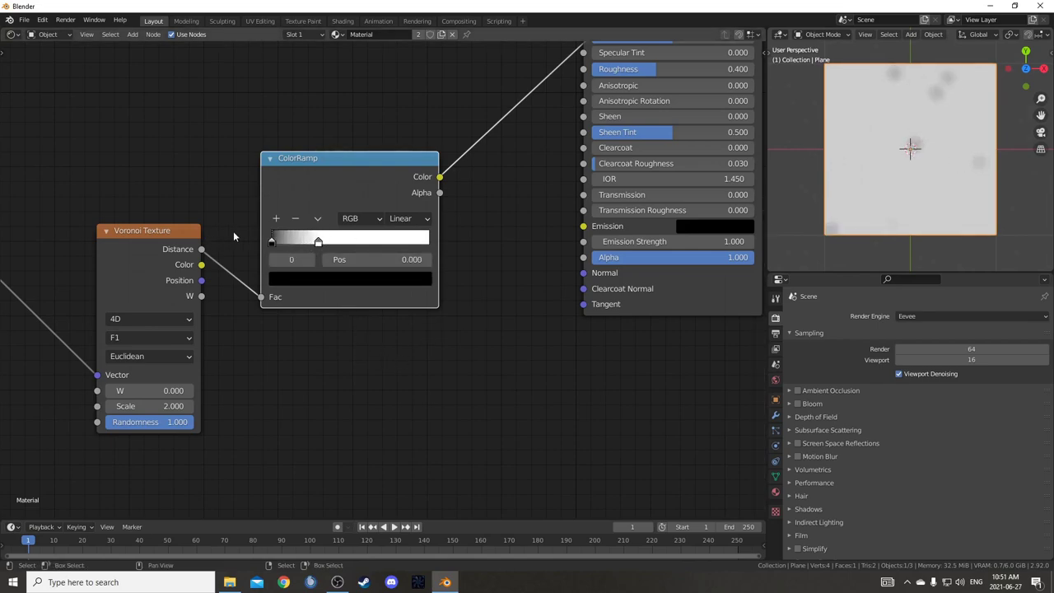
pyautogui.click(409, 218)
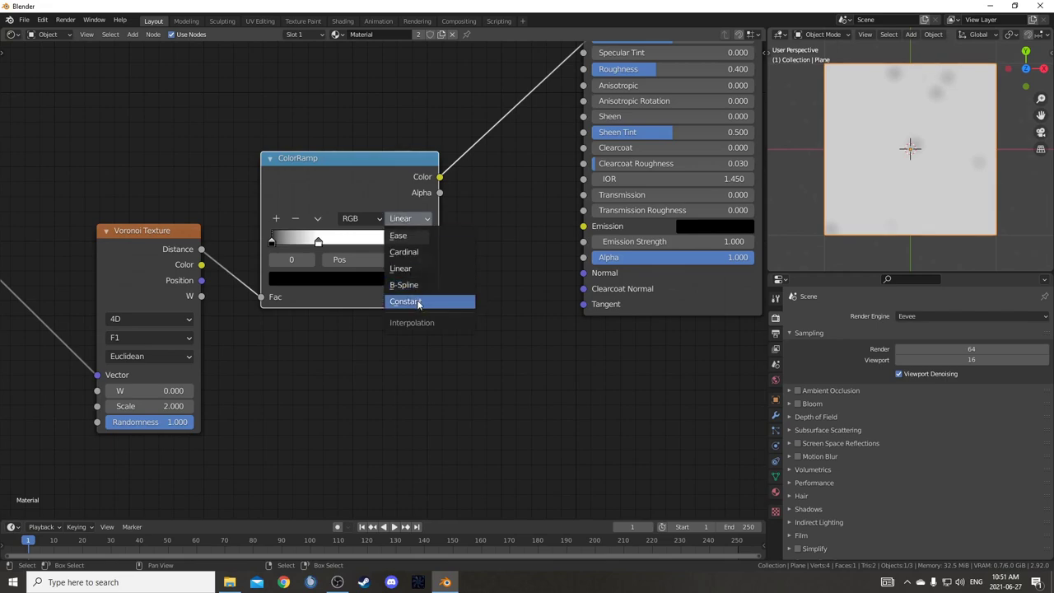
pyautogui.click(417, 302)
# - Set the position of the ColorRamp's white stop to 0.2
pyautogui.click(320, 242)
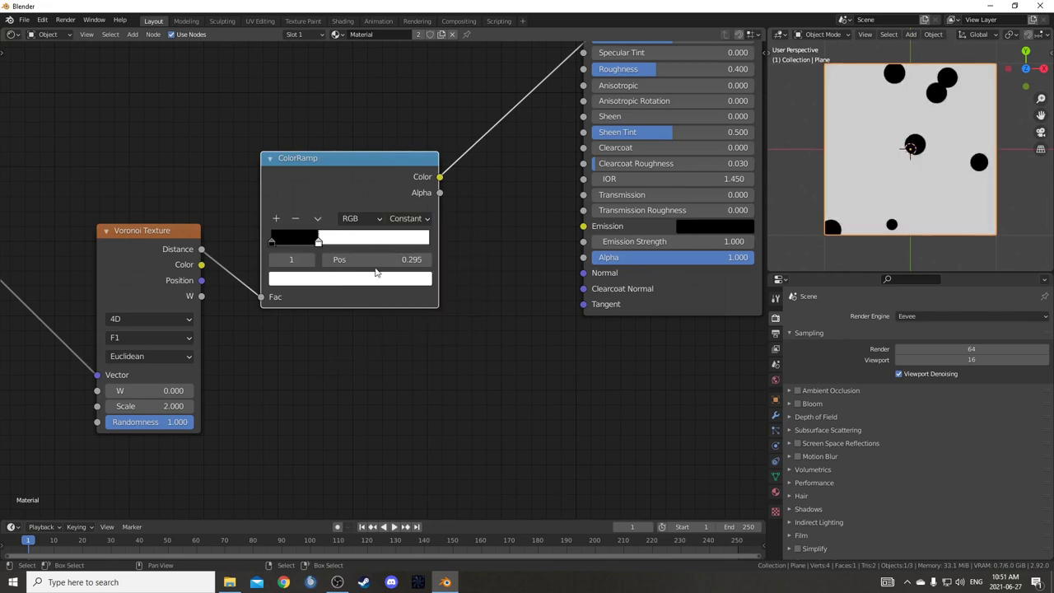
pyautogui.doubleClick(383, 260)
pyautogui.write('.2')
pyautogui.press('Return')
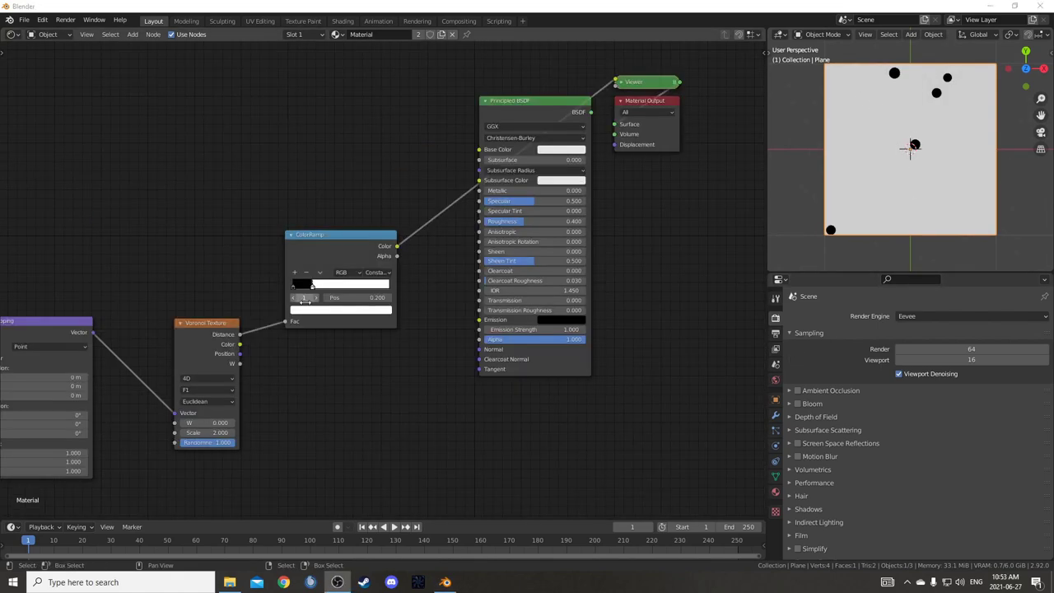
# - Try the ColorRamp's white stop at about 0.295, and return its position to 0.2
pyautogui.scroll(2, 282, 303)
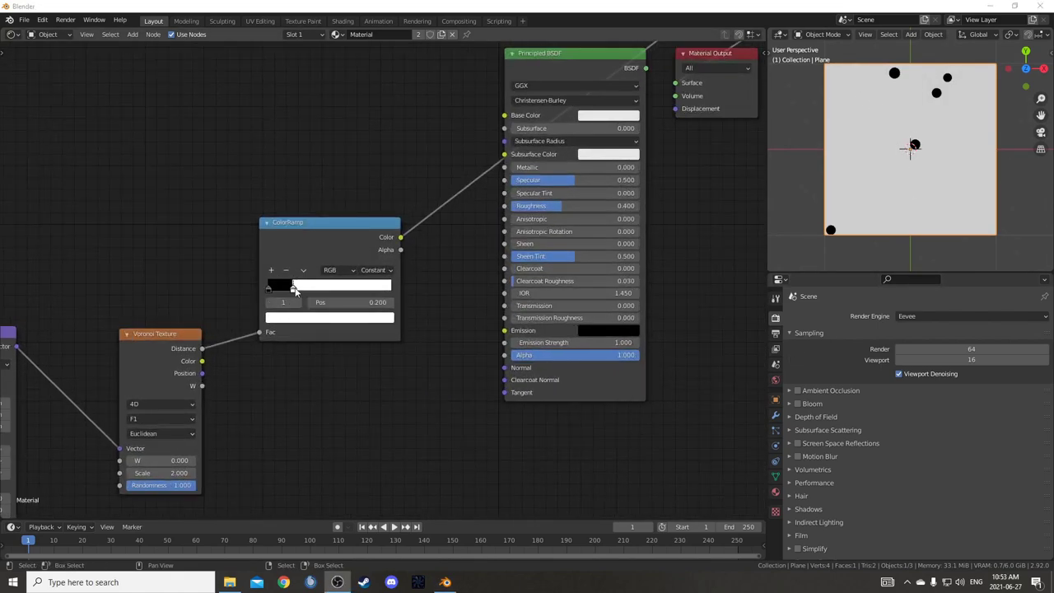
pyautogui.moveTo(294, 290); pyautogui.dragTo(304, 289)
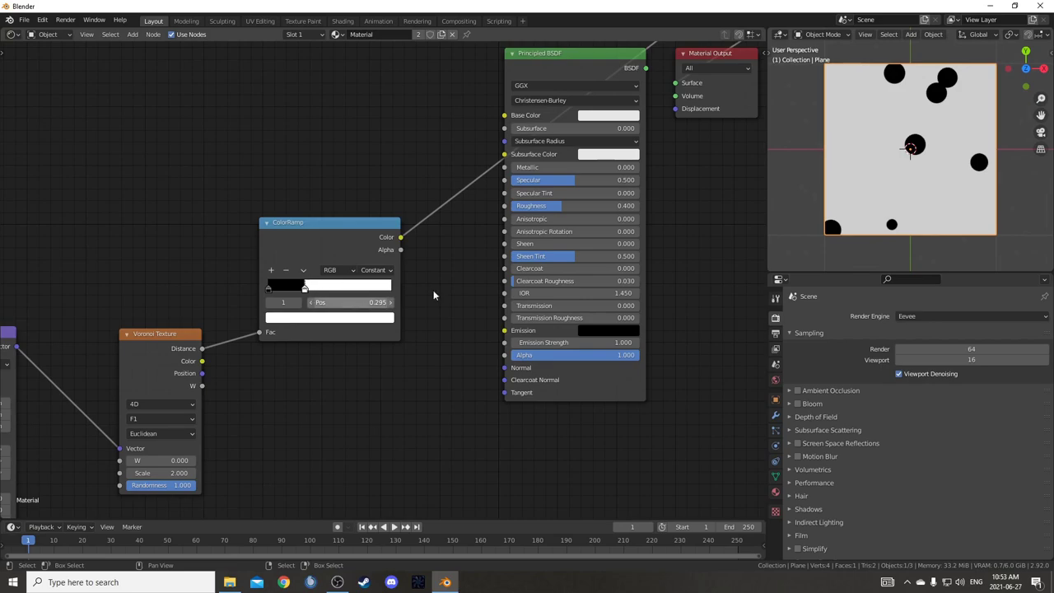
pyautogui.click(330, 303)
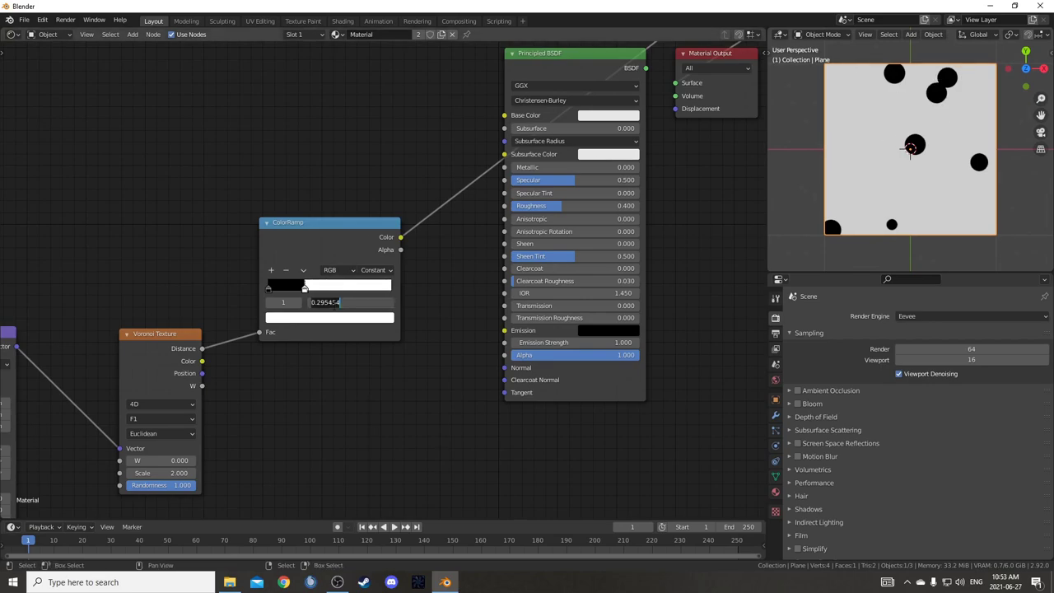
pyautogui.write('.2')
pyautogui.press('Return')
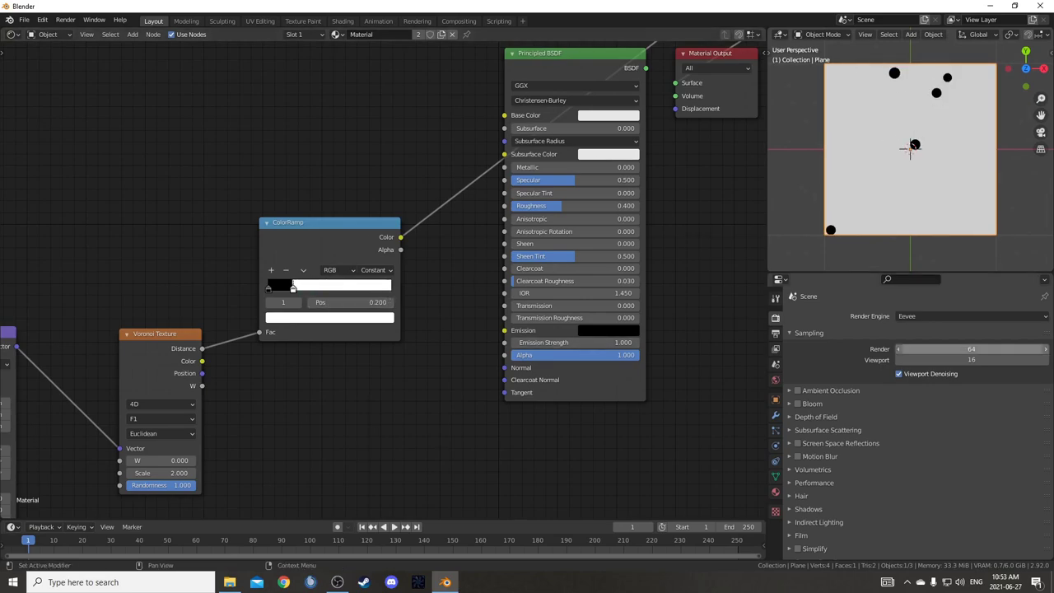
# - Delete the Principled BSDF node and insert a Mix color node on the link between the ColorRamp and the Viewer
pyautogui.scroll(-2, 543, 124)
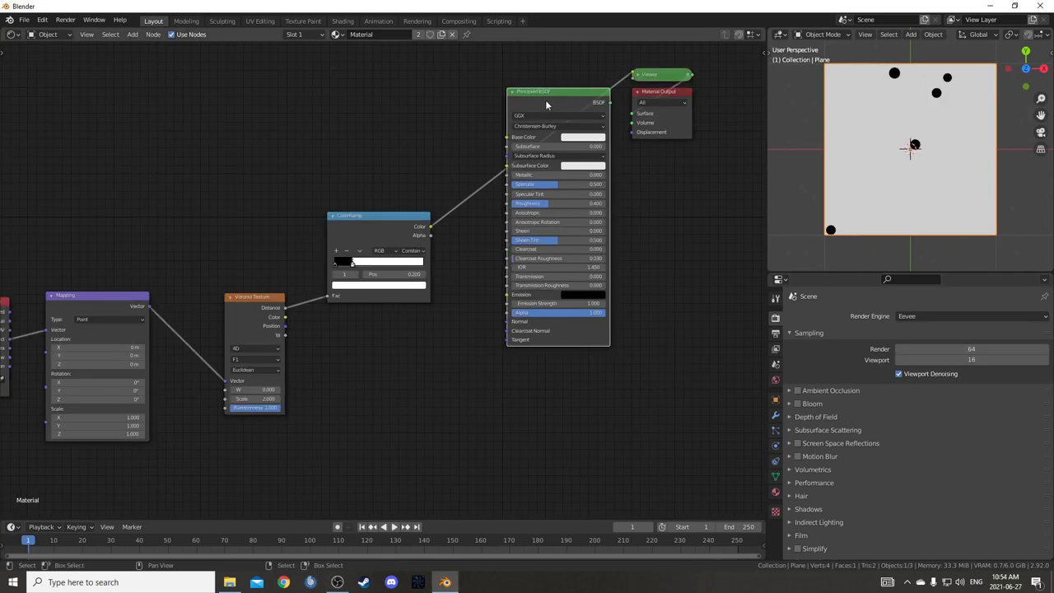
pyautogui.press('x')
pyautogui.hotkey('shift', 'a')
pyautogui.click(542, 263)
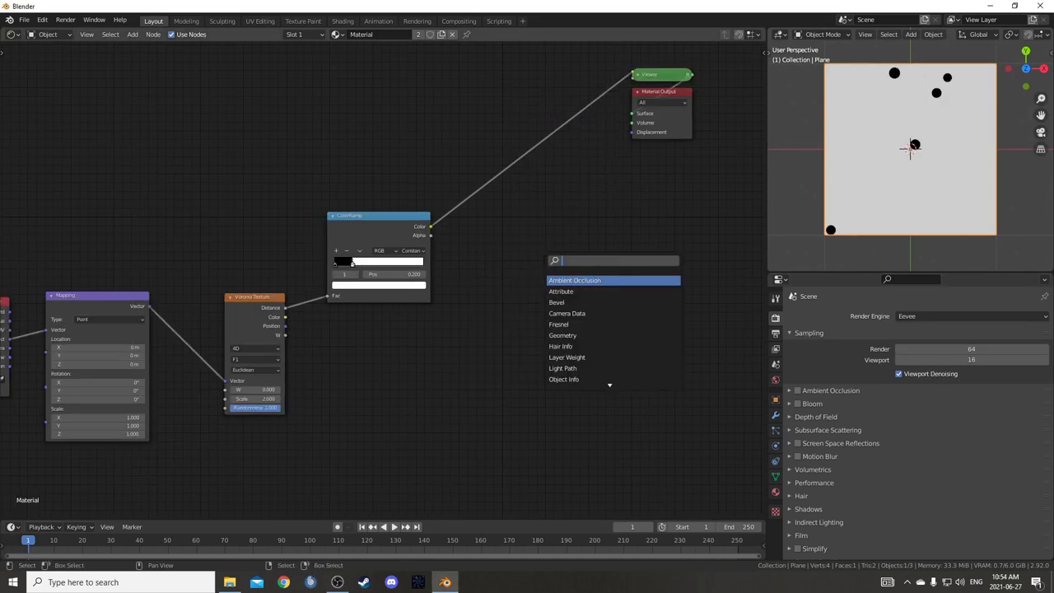
pyautogui.write('mix')
pyautogui.press('Return')
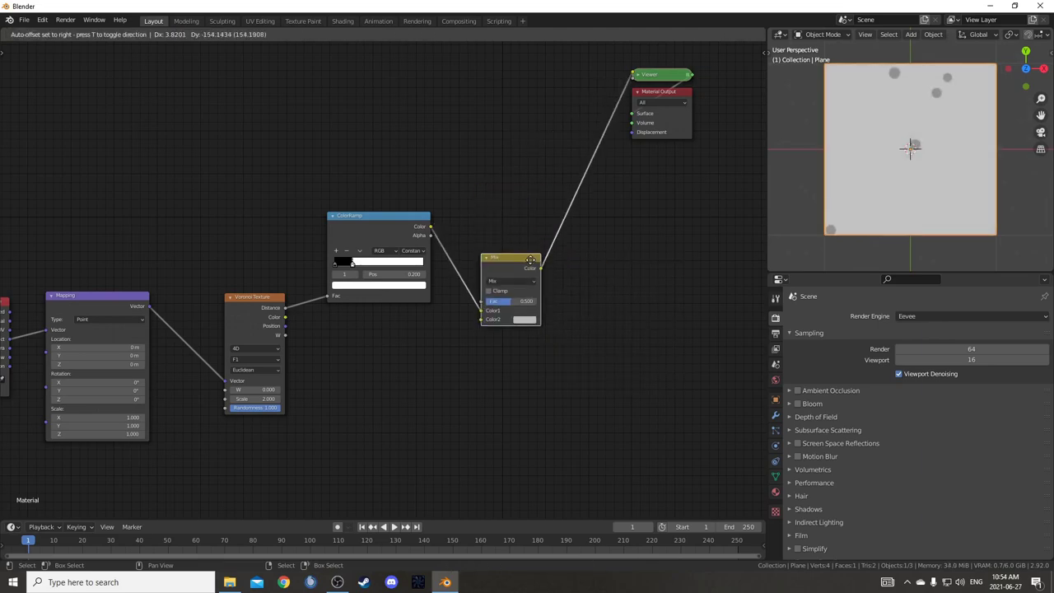
pyautogui.click(467, 238)
# - Move the ColorRamp link from the Mix node's Color1 input to its Fac input, and reposition the Mix node
pyautogui.scroll(2, 522, 357)
pyautogui.moveTo(543, 337); pyautogui.dragTo(544, 321)
pyautogui.moveTo(607, 251); pyautogui.dragTo(579, 285)
pyautogui.scroll(4, 550, 340)
pyautogui.moveTo(551, 340); pyautogui.dragTo(582, 281, button='middle')
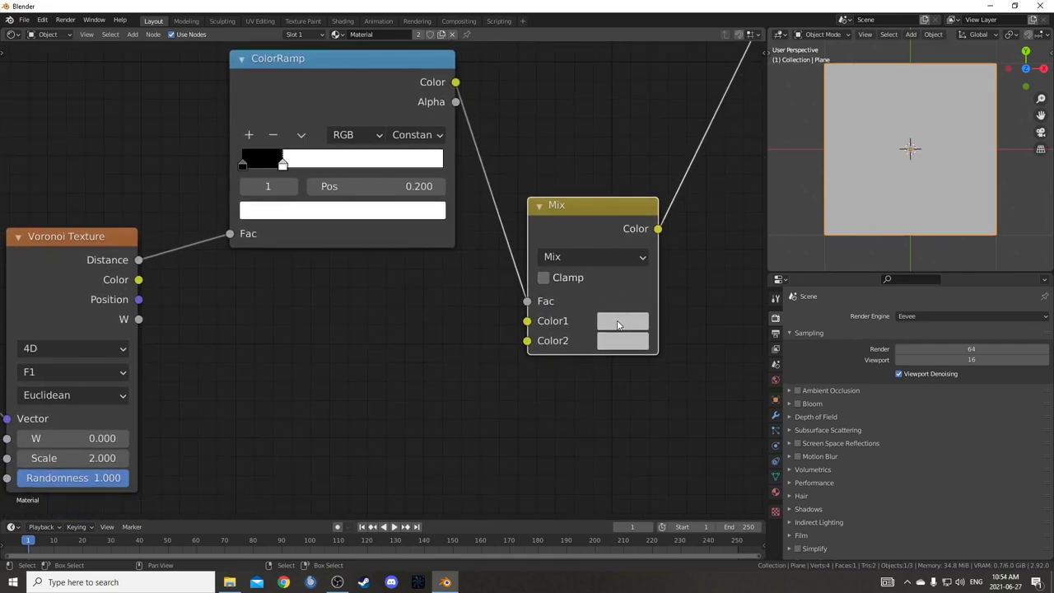
# - Try the Mix node with a green Color1 (hue 0.329, saturation 0.820) and a red Color2 (hue 0.011, saturation 0.829)
pyautogui.click(619, 324)
pyautogui.click(642, 102)
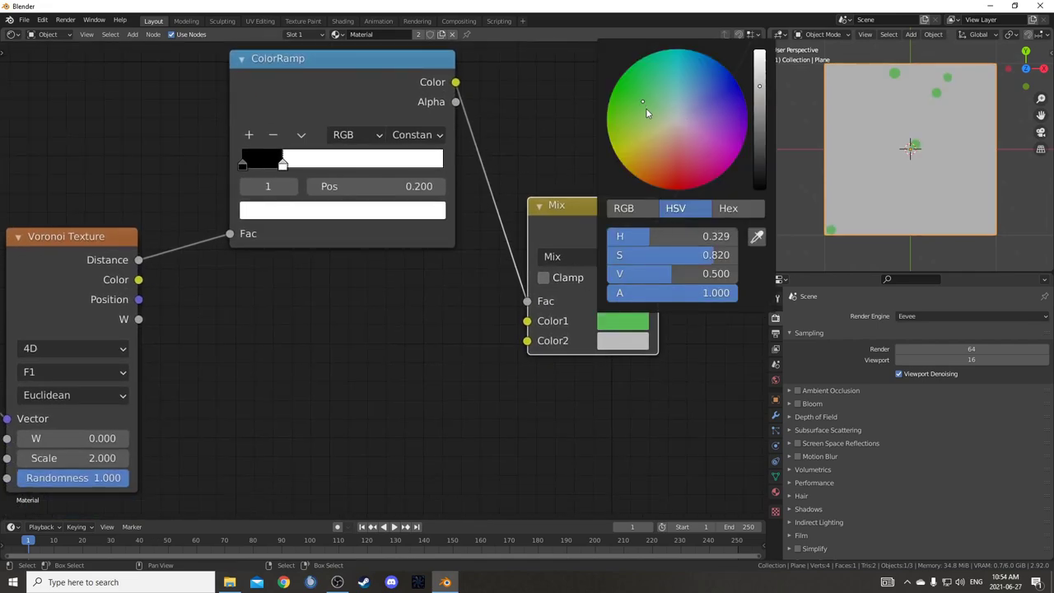
pyautogui.click(610, 340)
pyautogui.moveTo(668, 175); pyautogui.dragTo(672, 177)
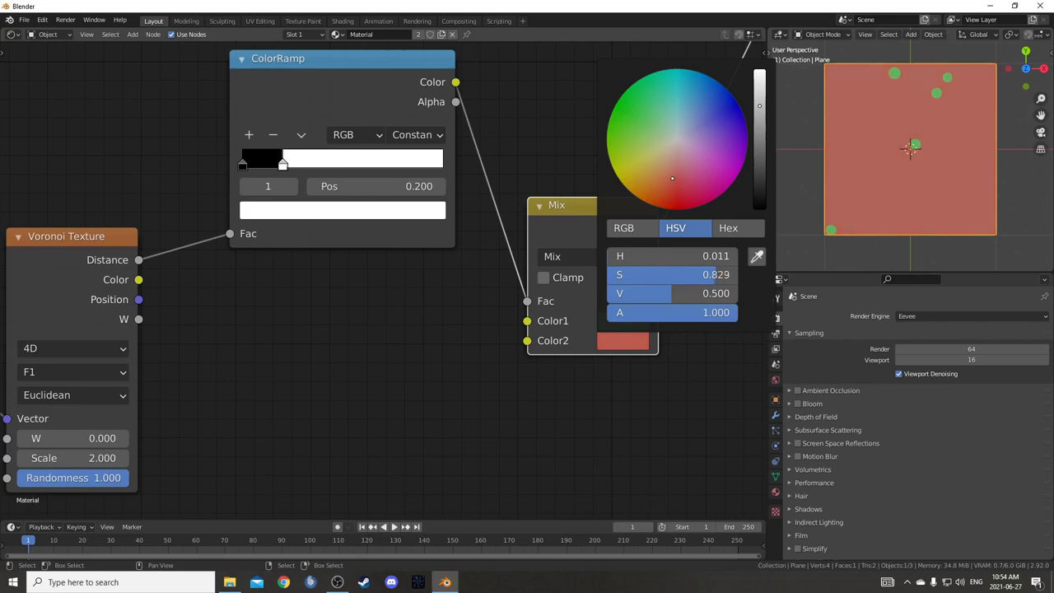
# - Set the Mix node's Color2 to white by giving its red, green and blue channels a value of 1
pyautogui.click(605, 341)
pyautogui.click(623, 228)
pyautogui.moveTo(639, 256); pyautogui.dragTo(644, 257)
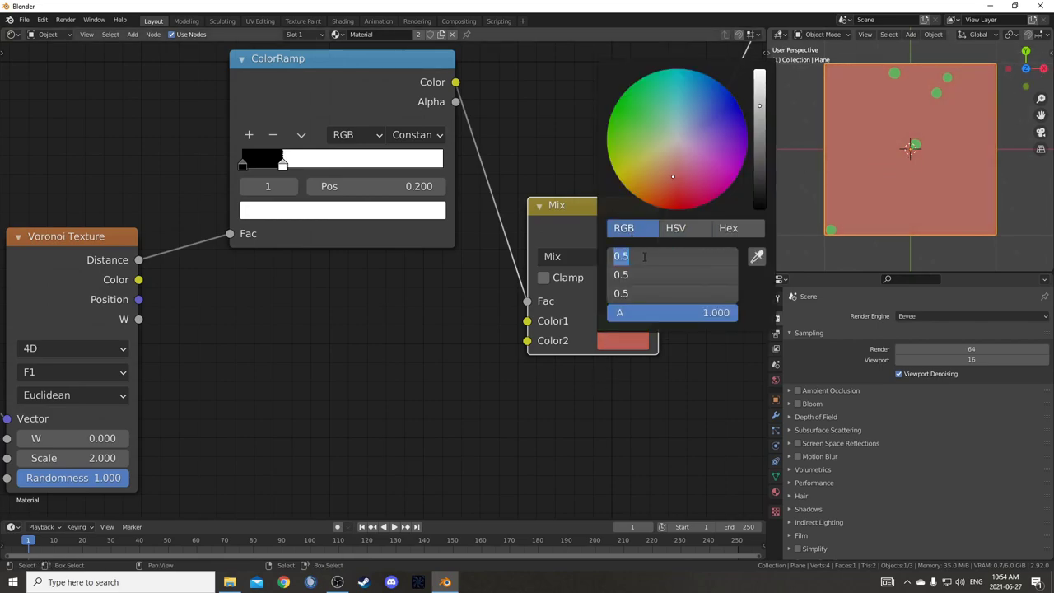
pyautogui.write('1')
pyautogui.press('Return')
pyautogui.scroll(-1, 587, 308)
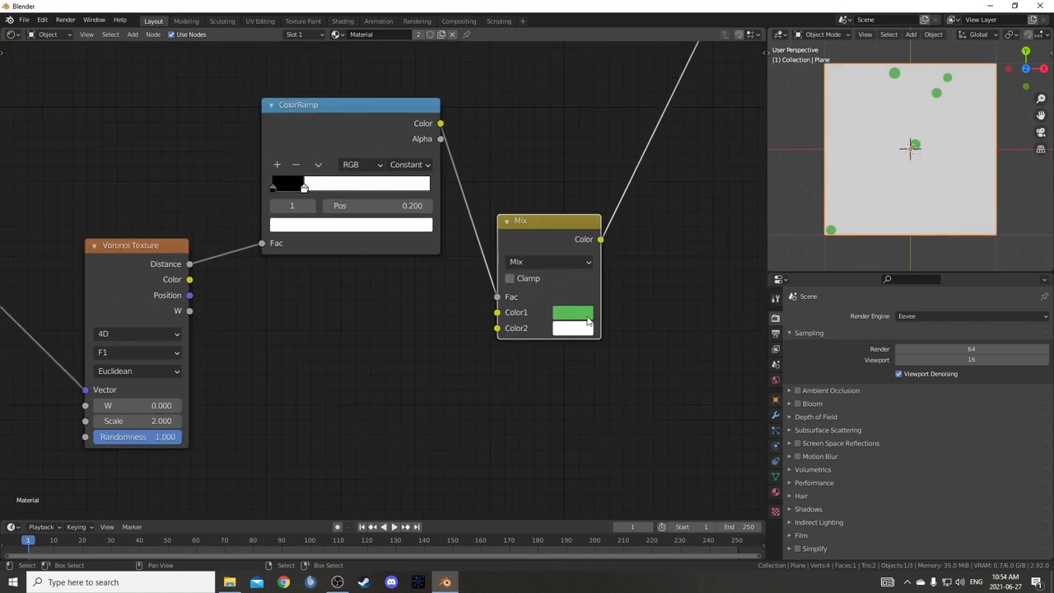
# - Link the Voronoi Texture's Color output to the Mix node's Color1 input, and preview the Mix node on the plane
pyautogui.moveTo(557, 222); pyautogui.dragTo(584, 264)
pyautogui.keyDown('ctrl'); pyautogui.keyDown('shift'); pyautogui.click(129, 253); pyautogui.keyUp('shift'); pyautogui.keyUp('ctrl')
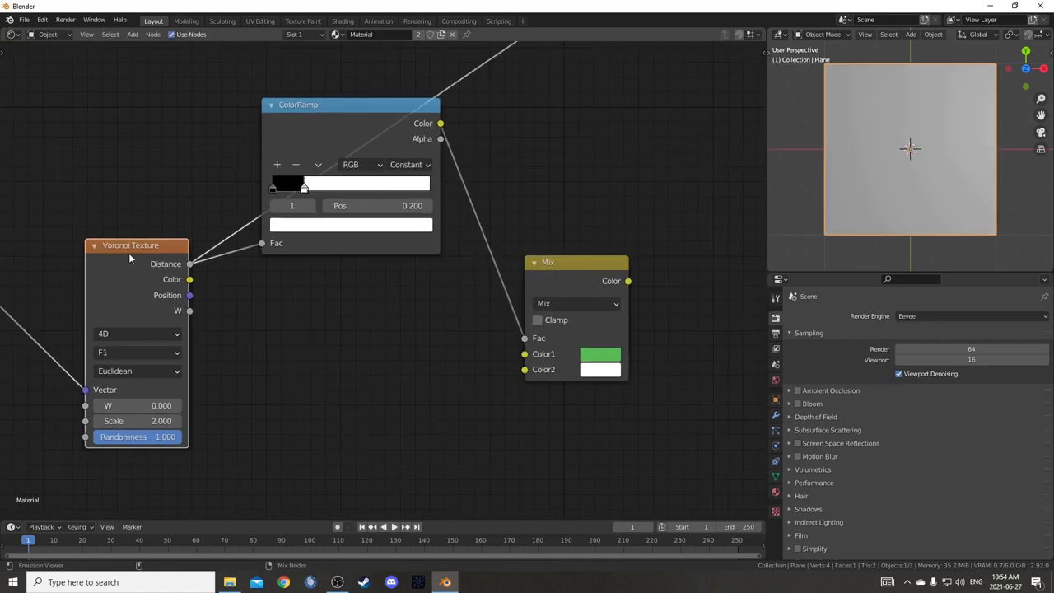
pyautogui.keyDown('ctrl'); pyautogui.keyDown('shift'); pyautogui.click(129, 254); pyautogui.keyUp('shift'); pyautogui.keyUp('ctrl')
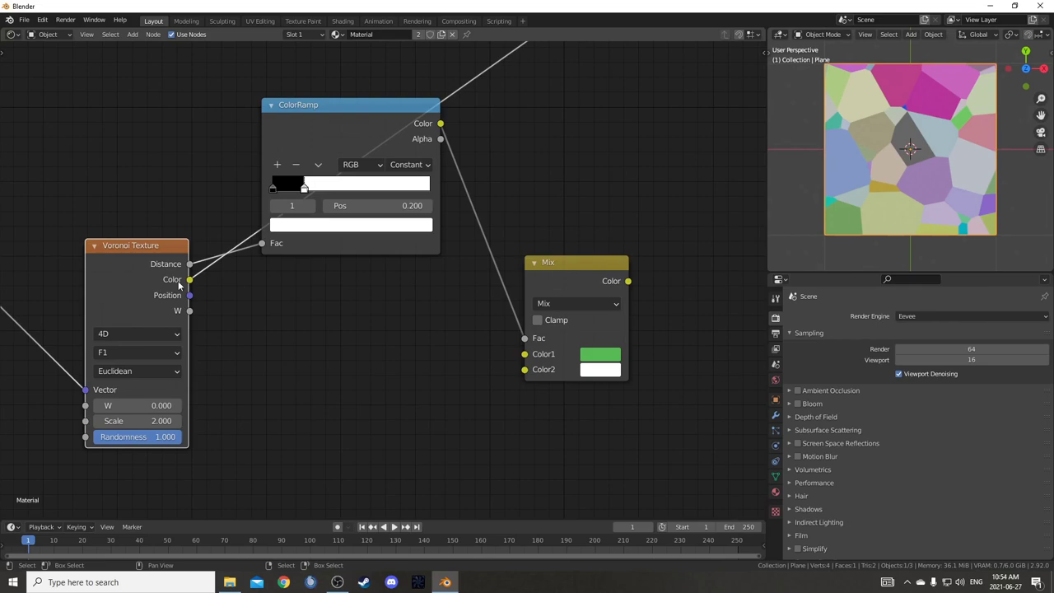
pyautogui.moveTo(190, 280); pyautogui.dragTo(524, 353)
pyautogui.moveTo(579, 263); pyautogui.dragTo(483, 252, button='middle')
pyautogui.keyDown('ctrl'); pyautogui.keyDown('shift'); pyautogui.click(483, 254); pyautogui.keyUp('shift'); pyautogui.keyUp('ctrl')
pyautogui.scroll(5, 933, 148)
pyautogui.scroll(-6, 923, 149)
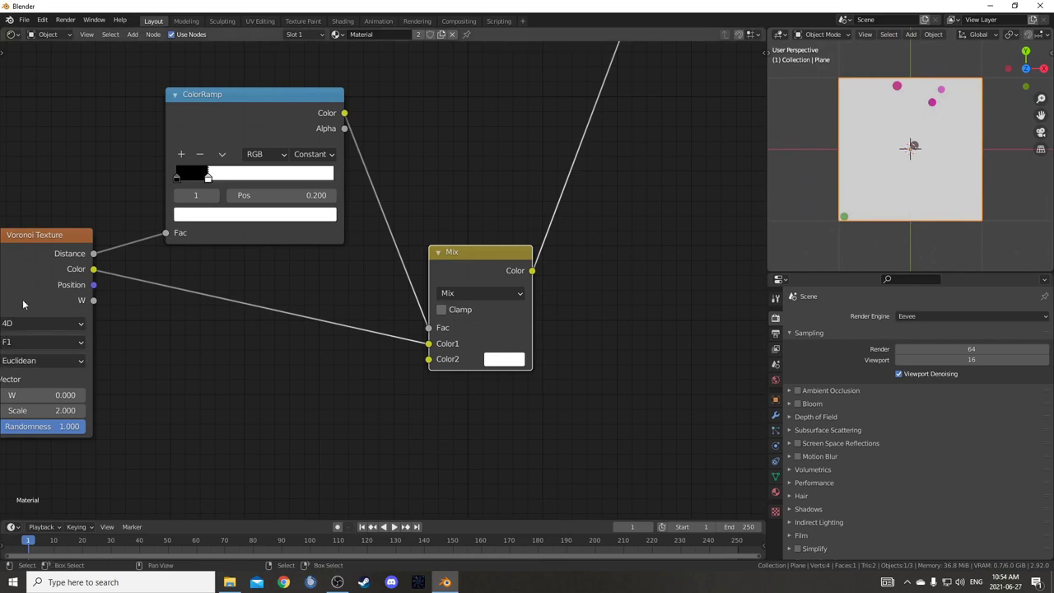
# - Preview the Voronoi Texture's Color output on the plane, and switch the preview back to the Mix node
pyautogui.keyDown('ctrl'); pyautogui.keyDown('shift'); pyautogui.click(46, 252); pyautogui.keyUp('shift'); pyautogui.keyUp('ctrl')
pyautogui.keyDown('ctrl'); pyautogui.keyDown('shift'); pyautogui.click(46, 252); pyautogui.keyUp('shift'); pyautogui.keyUp('ctrl')
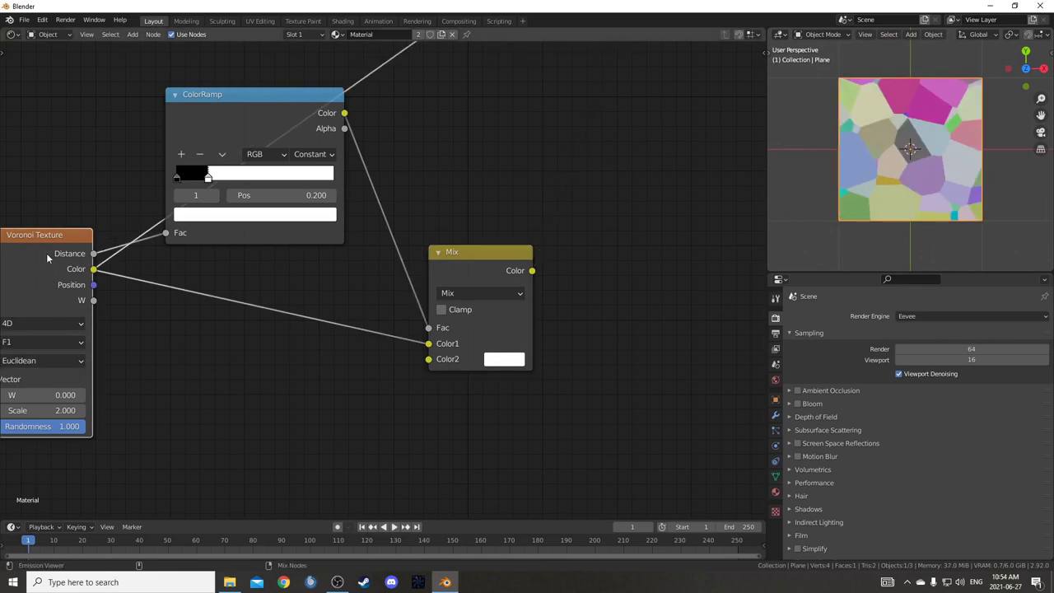
pyautogui.keyDown('ctrl'); pyautogui.keyDown('shift'); pyautogui.click(502, 249); pyautogui.keyUp('shift'); pyautogui.keyUp('ctrl')
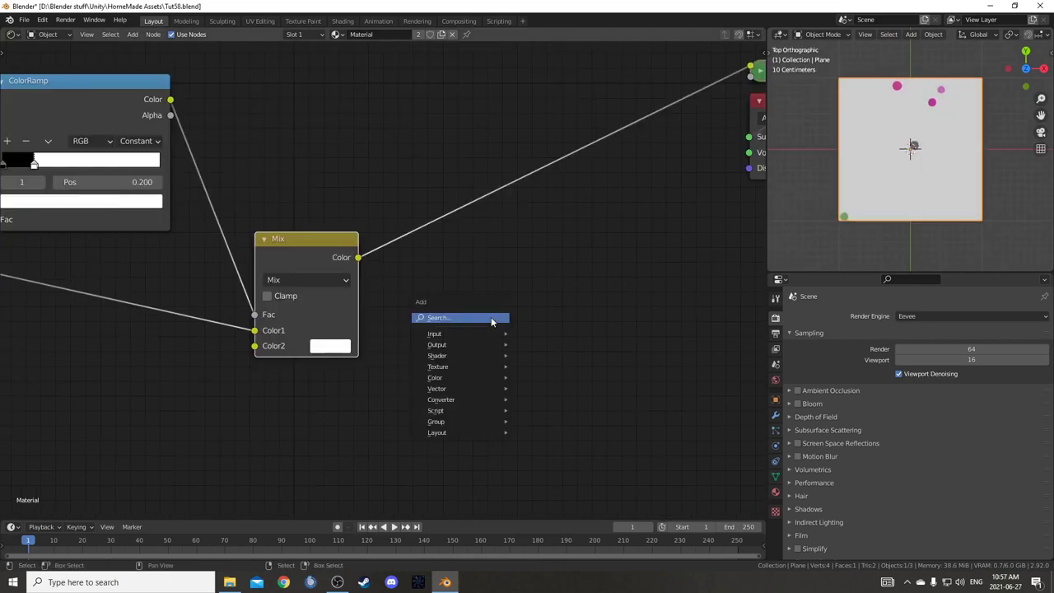
# - Insert an Emission shader node on the link leaving the Mix node's Color output
pyautogui.click(491, 318)
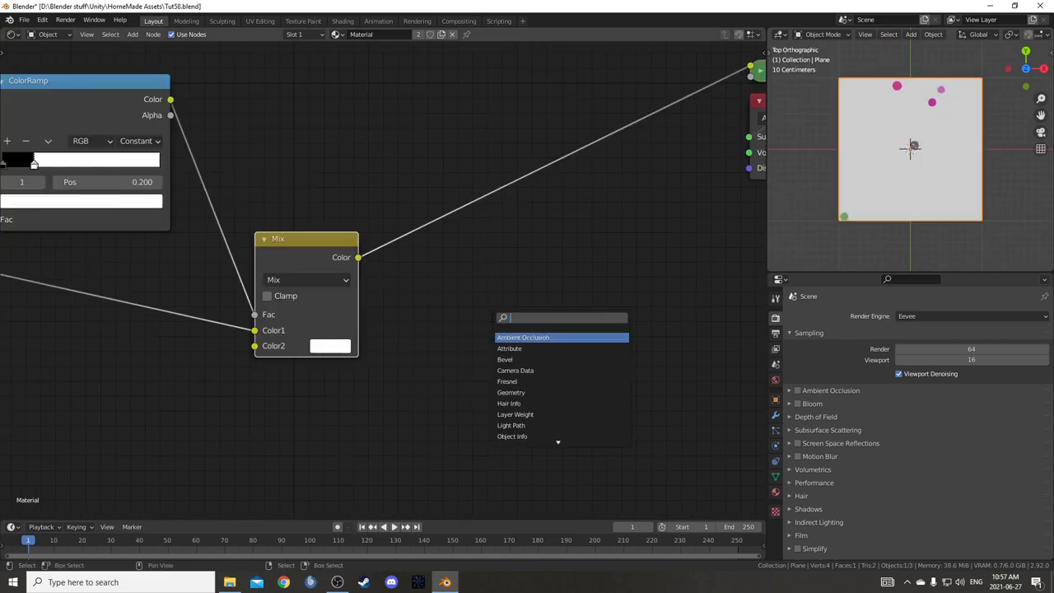
pyautogui.write('emi')
pyautogui.press('Return')
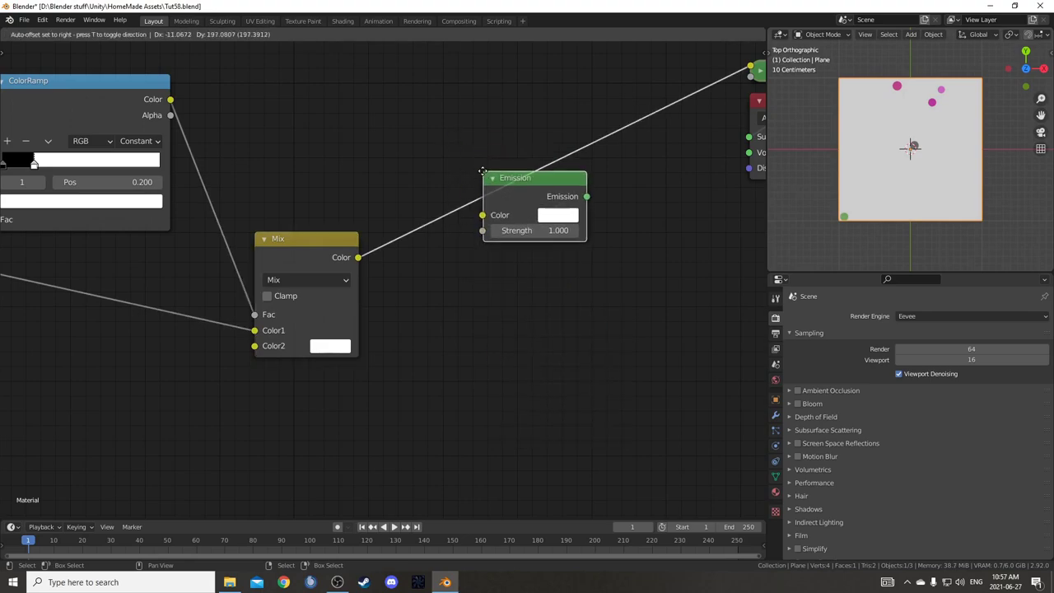
pyautogui.click(482, 168)
# - Link the Emission node to the Material Output's Surface input, delete the Viewer node, and reposition the Emission node
pyautogui.moveTo(600, 288); pyautogui.dragTo(292, 404, button='middle')
pyautogui.moveTo(278, 315); pyautogui.dragTo(445, 255)
pyautogui.click(480, 192)
pyautogui.press('x')
pyautogui.moveTo(399, 375); pyautogui.dragTo(499, 308, button='middle')
pyautogui.moveTo(310, 262); pyautogui.dragTo(315, 248)
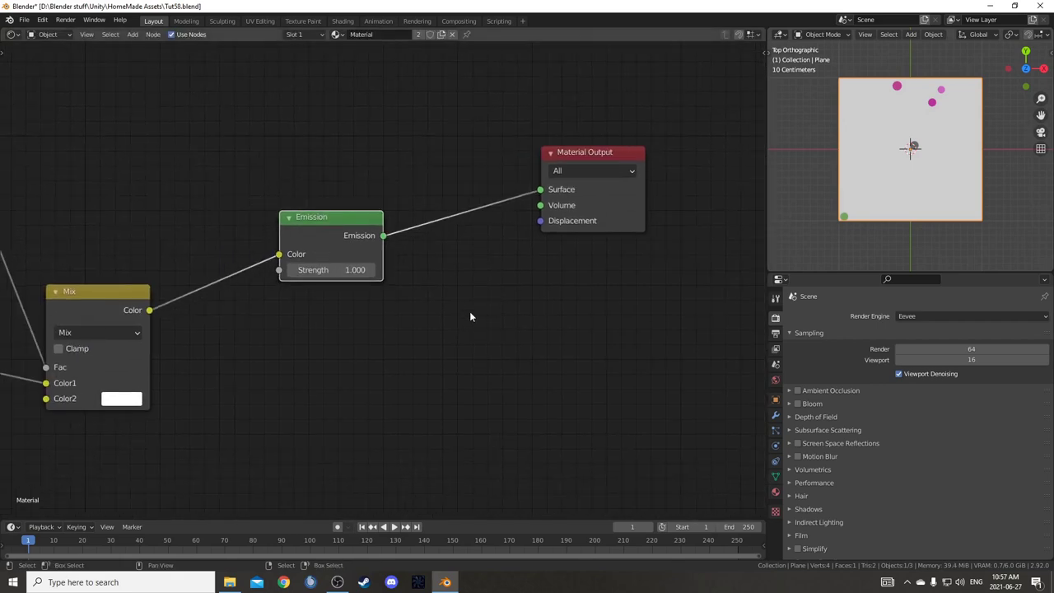
# - Enable Bloom in the Eevee render settings and raise the Emission strength to 6.4
pyautogui.click(795, 403)
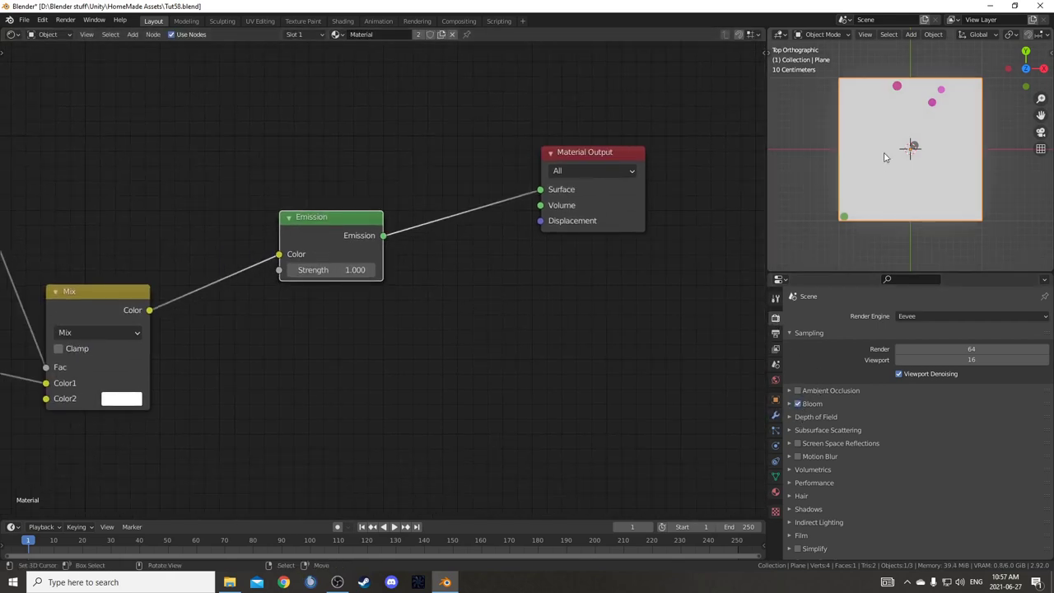
pyautogui.moveTo(884, 155); pyautogui.dragTo(863, 190, button='middle')
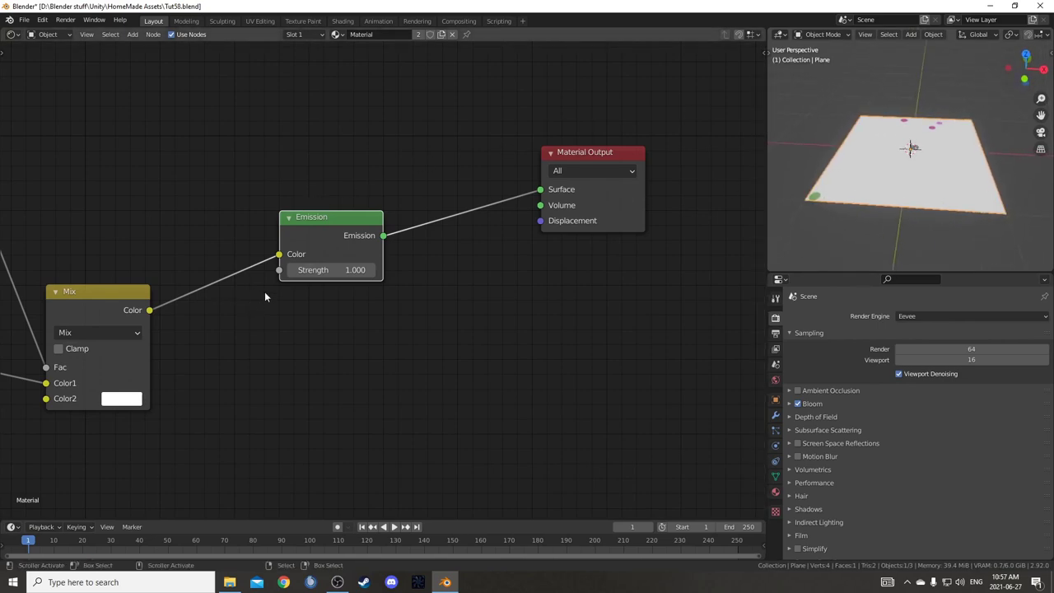
pyautogui.moveTo(329, 269)
pyautogui.mouseDown()
pyautogui.moveTo(363, 269)
pyautogui.moveTo(337, 269)
pyautogui.mouseUp()
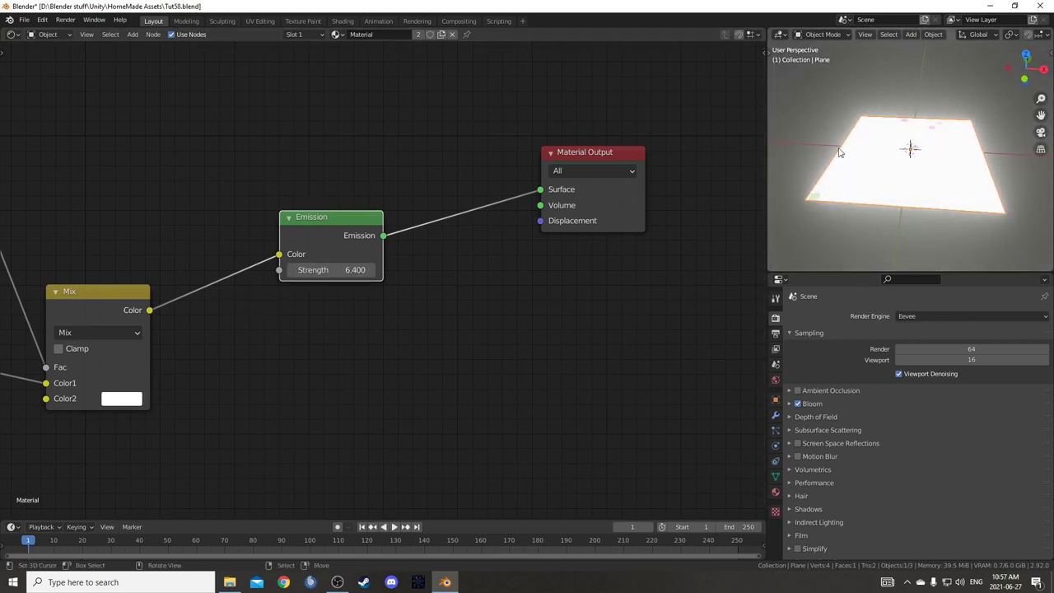
pyautogui.moveTo(889, 177); pyautogui.dragTo(933, 208, button='middle')
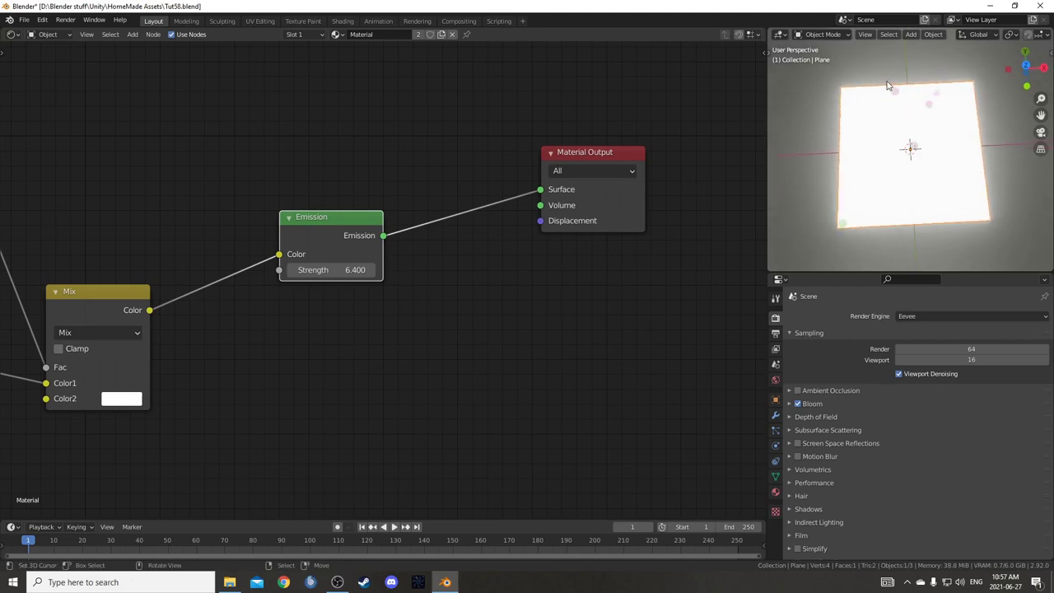
# - Duplicate the ColorRamp with its Voronoi Distance link, place the copy above the original, and reset the copy's color ramp
pyautogui.press('Home')
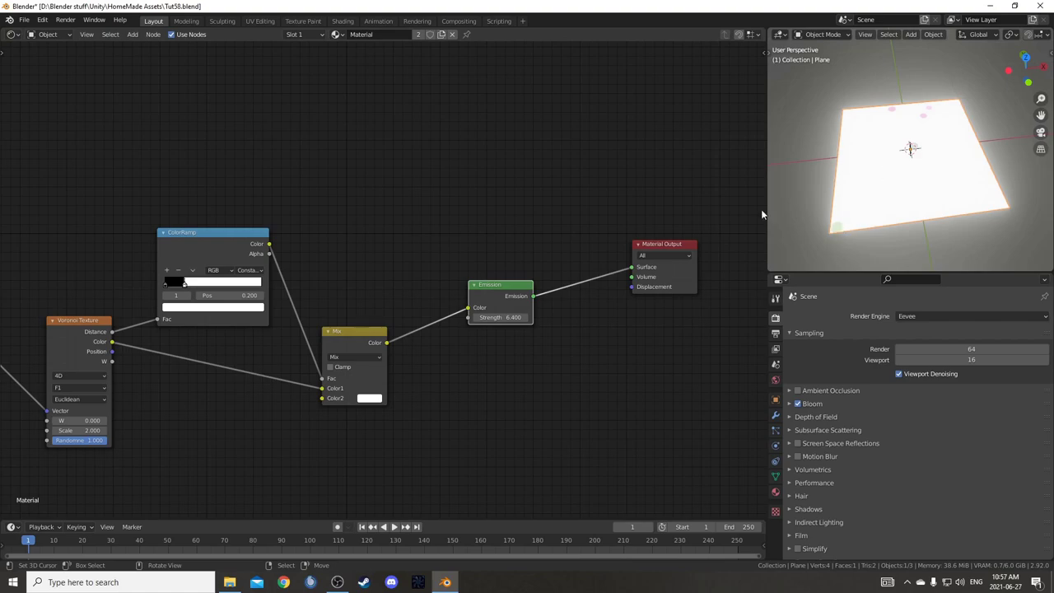
pyautogui.hotkey('shift', 'd')
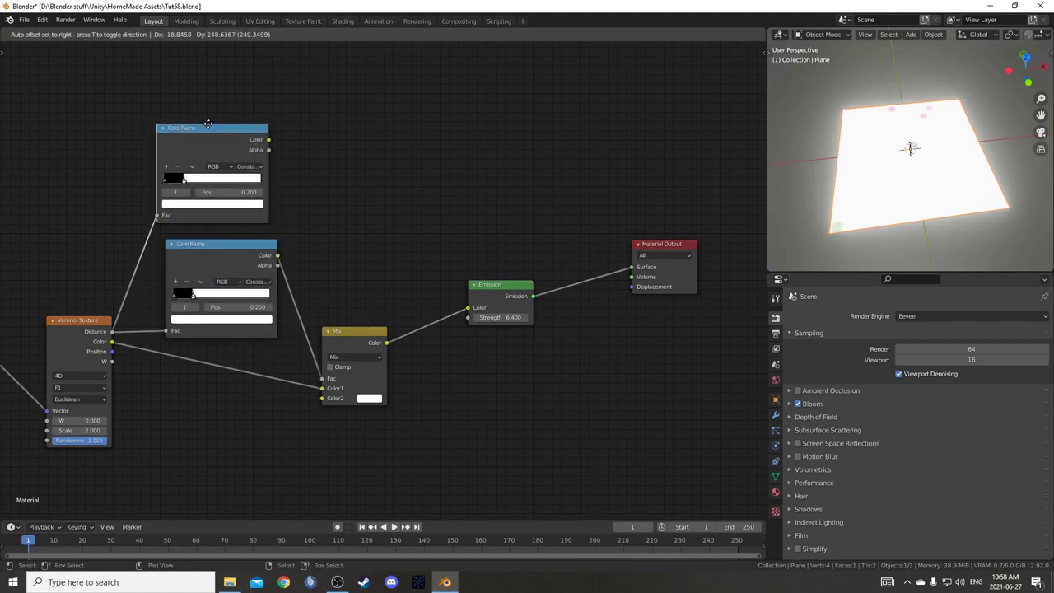
pyautogui.click(208, 103)
pyautogui.scroll(2, 130, 103)
pyautogui.click(124, 97)
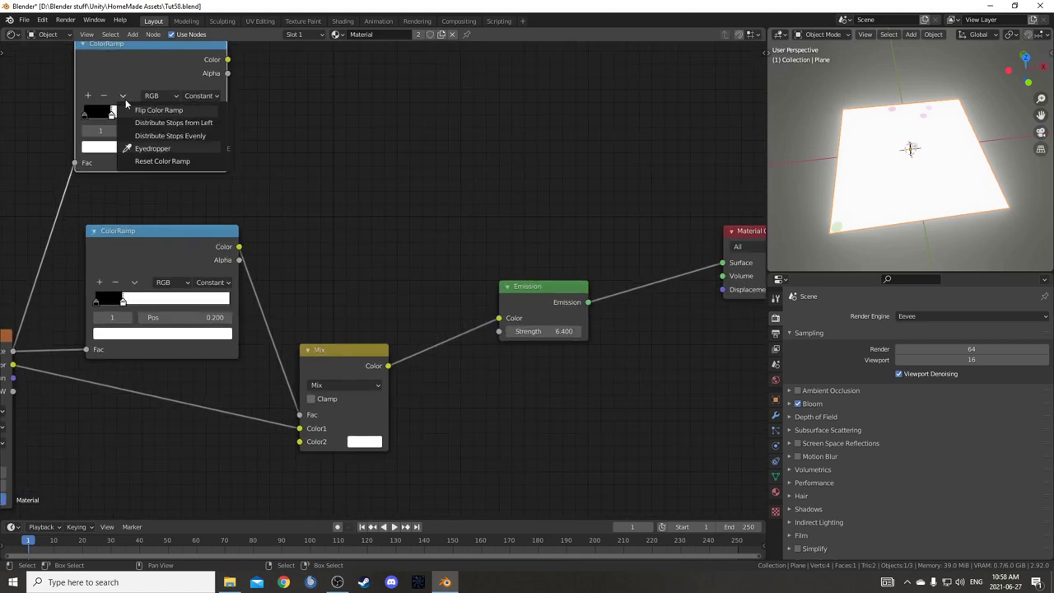
pyautogui.click(145, 162)
pyautogui.moveTo(466, 140); pyautogui.dragTo(596, 169, button='middle')
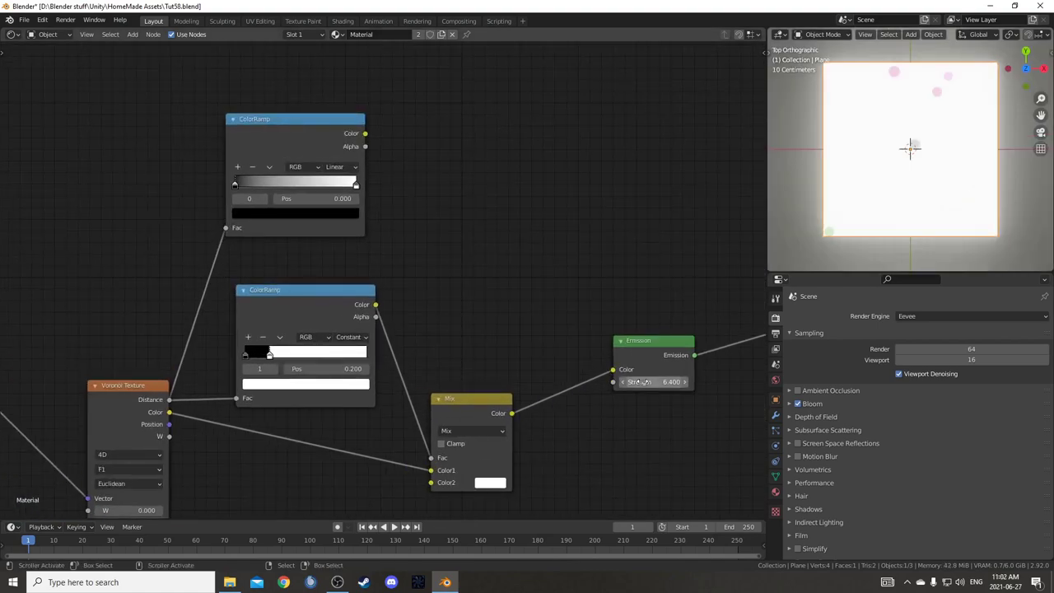
# - Set the Emission node's strength to 1
pyautogui.click(641, 381)
pyautogui.write('1')
pyautogui.press('Return')
# - Add two stops to the upper ColorRamp and shift the stops toward the black end, with the second stop at 0.186
pyautogui.moveTo(308, 168); pyautogui.dragTo(297, 287, button='middle')
pyautogui.scroll(4, 284, 286)
pyautogui.click(207, 287)
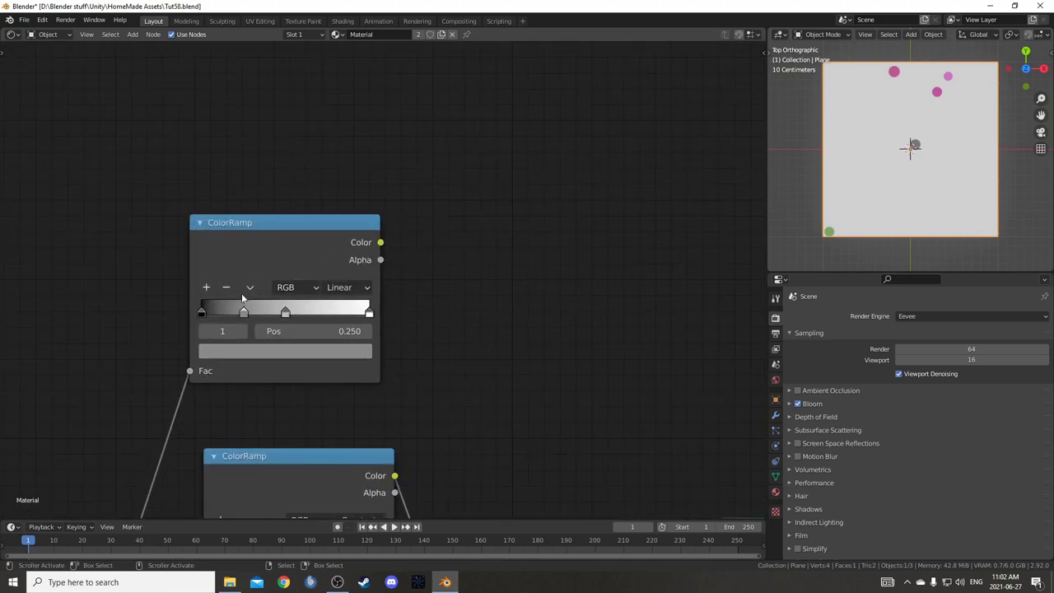
pyautogui.moveTo(369, 315); pyautogui.dragTo(283, 315)
pyautogui.click(223, 313)
pyautogui.moveTo(283, 315); pyautogui.dragTo(369, 306, button='middle')
pyautogui.scroll(3, 369, 306)
# - Set the color of the upper ColorRamp's first stop to hex 7B7B7B
pyautogui.click(244, 312)
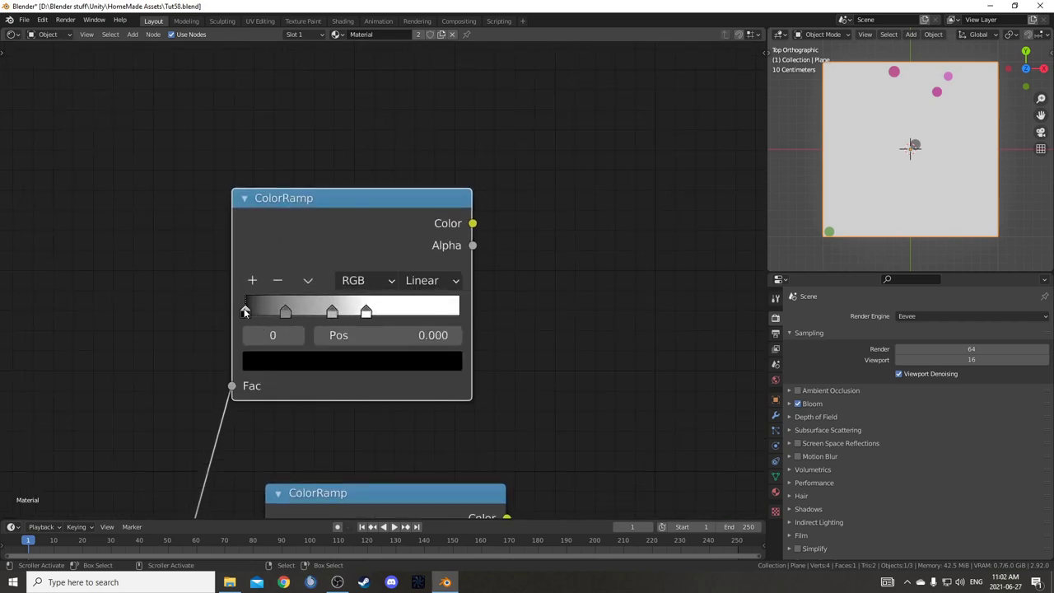
pyautogui.click(343, 354)
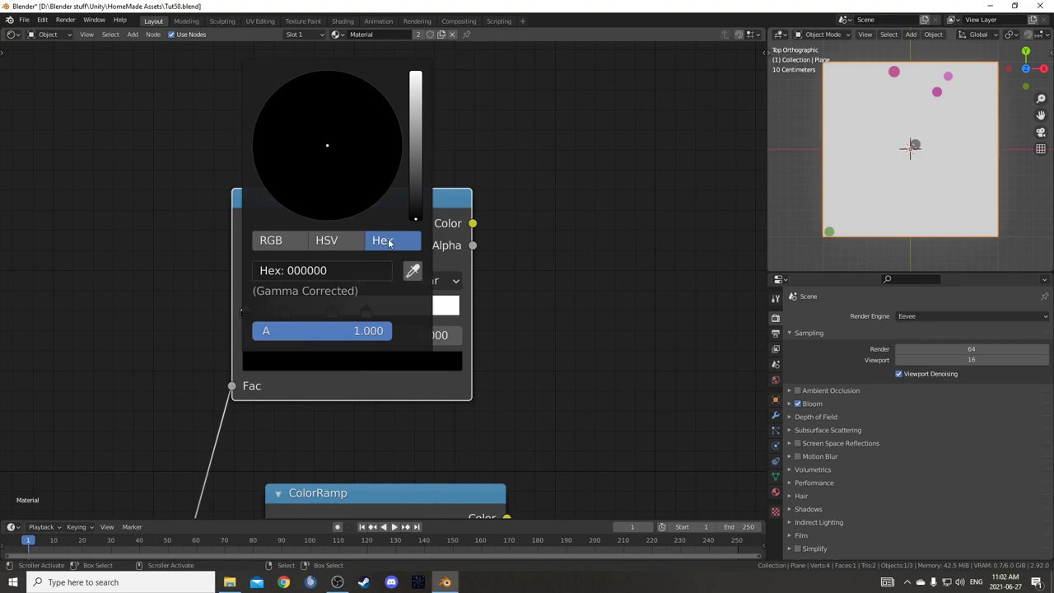
pyautogui.click(345, 268)
pyautogui.write('7')
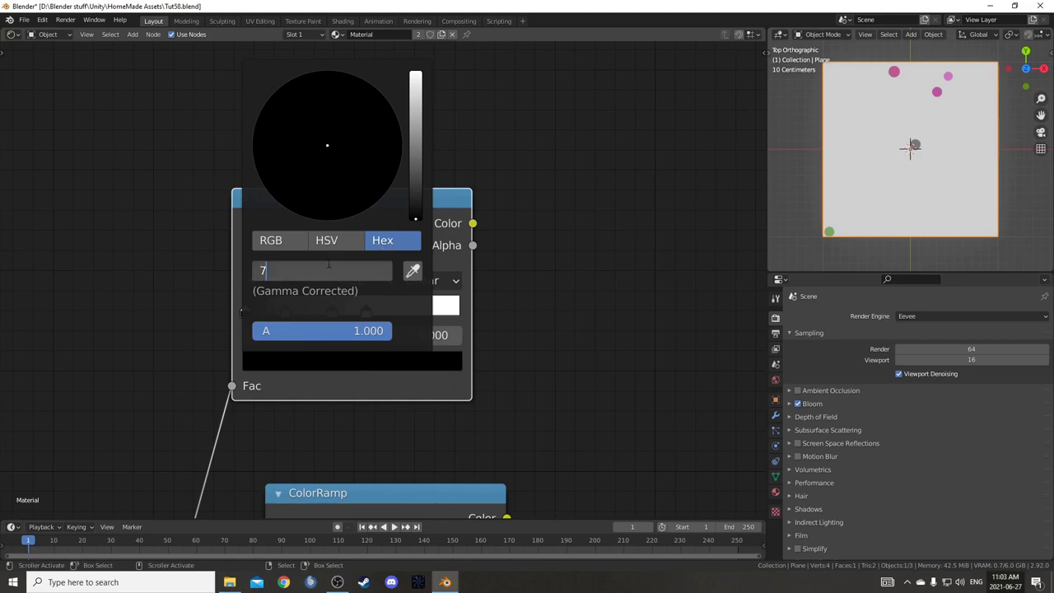
pyautogui.write('b7b7b')
pyautogui.press('Return')
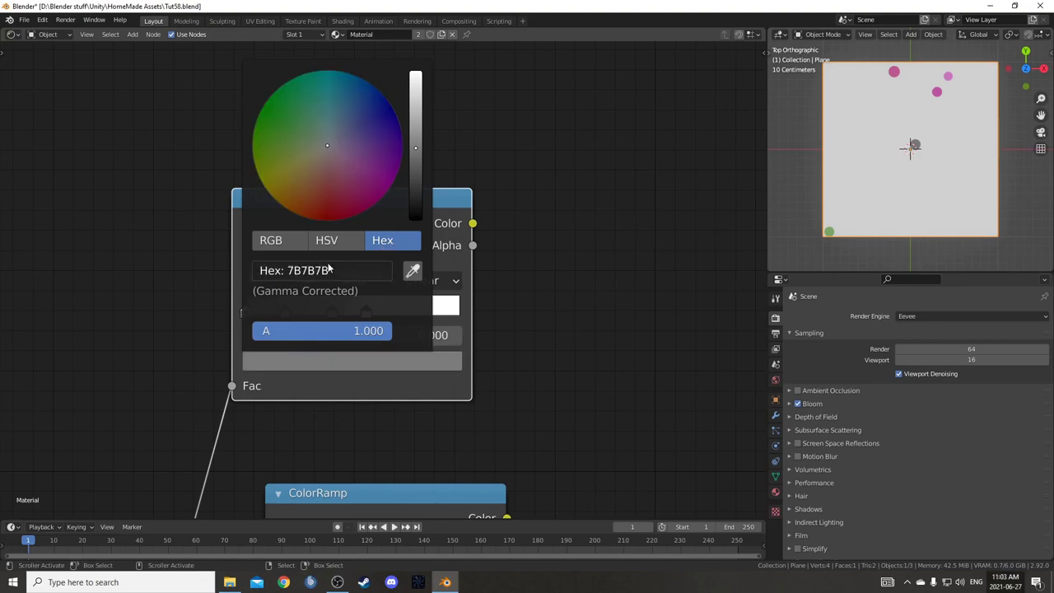
# - Set the upper ColorRamp's second stop to white and its third stop to hex E2E2E2
pyautogui.click(288, 314)
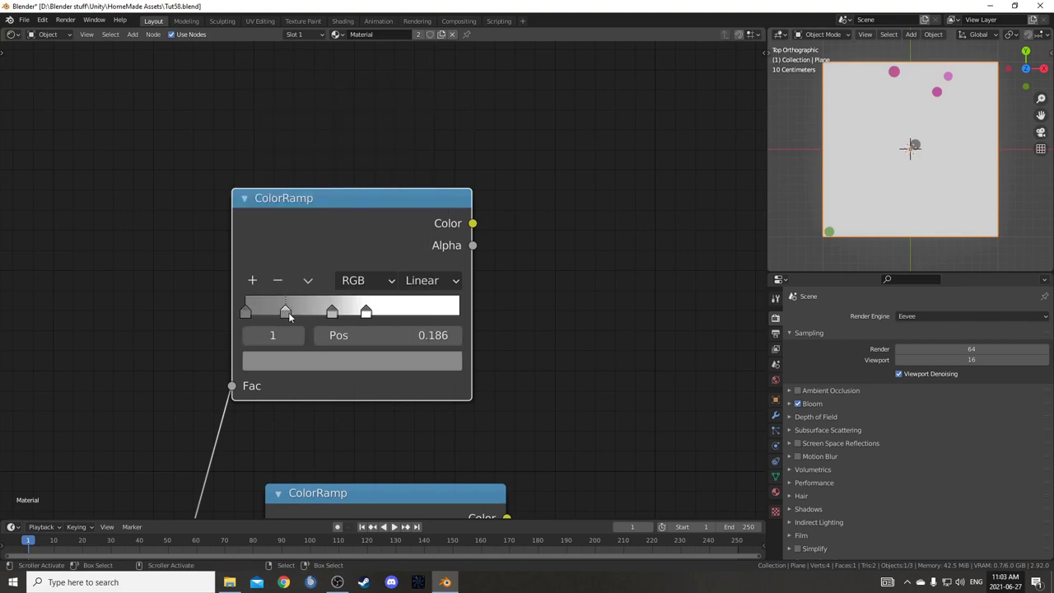
pyautogui.click(305, 365)
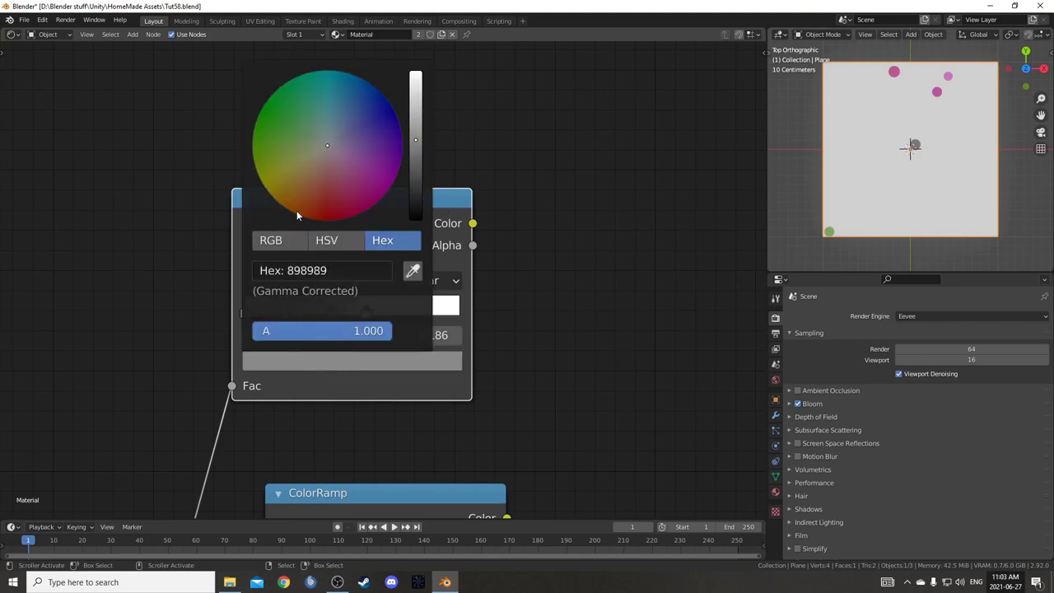
pyautogui.scroll(10, 298, 211)
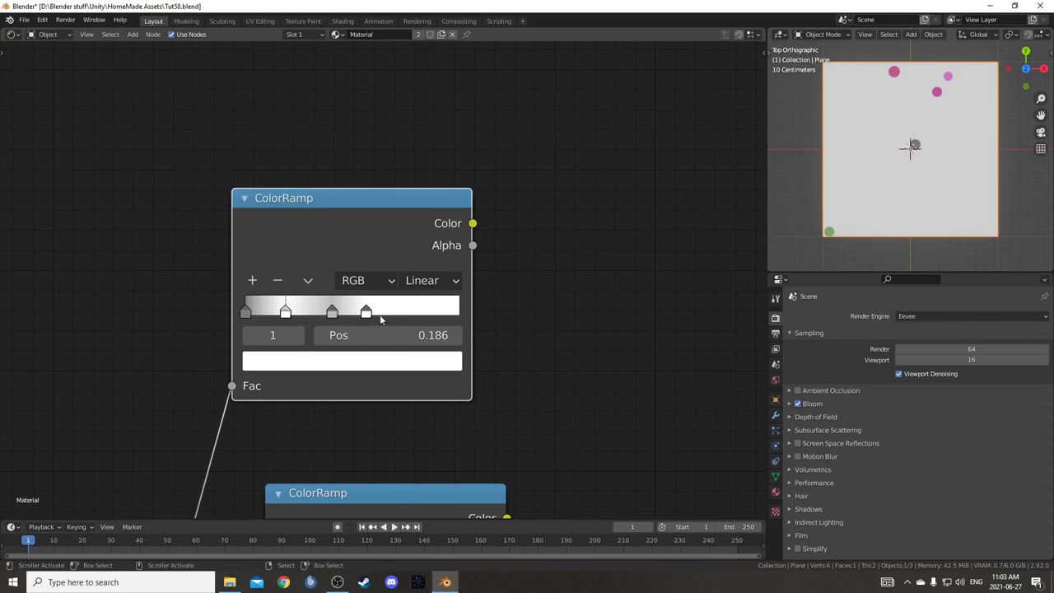
pyautogui.click(332, 313)
pyautogui.click(351, 365)
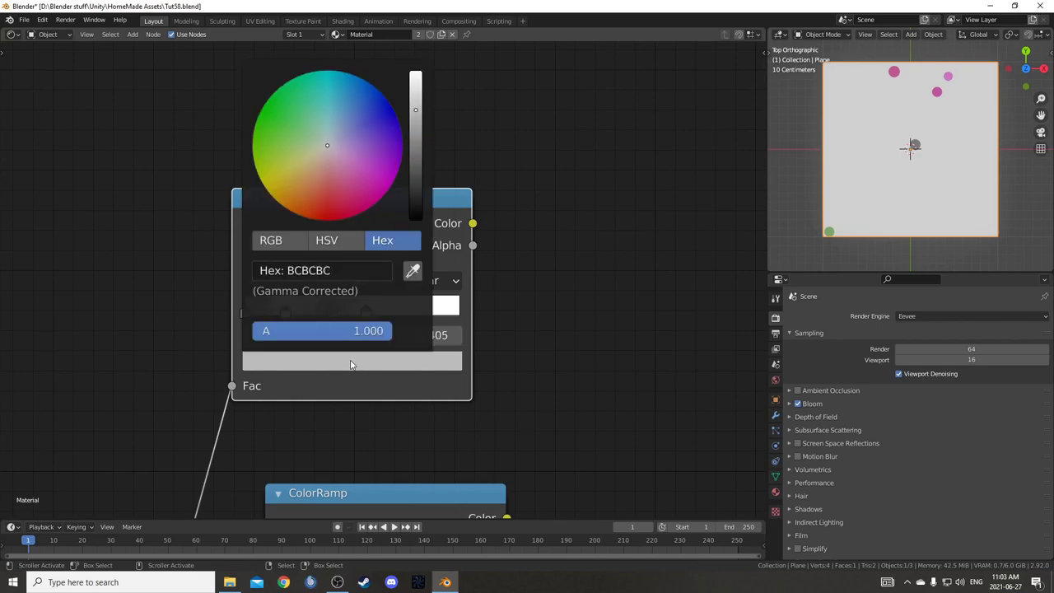
pyautogui.click(353, 270)
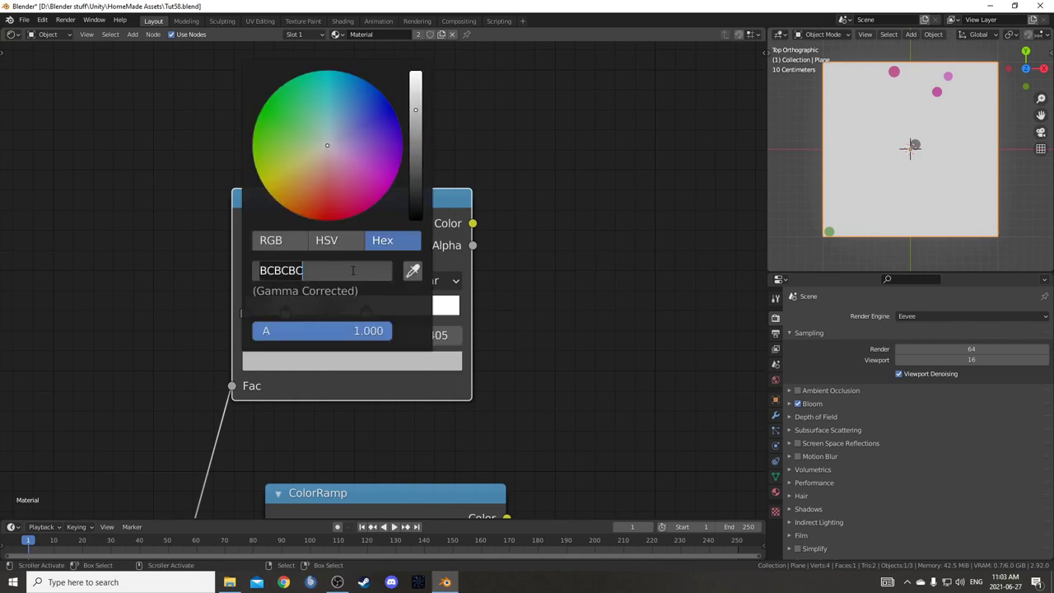
pyautogui.write('e2e2e2')
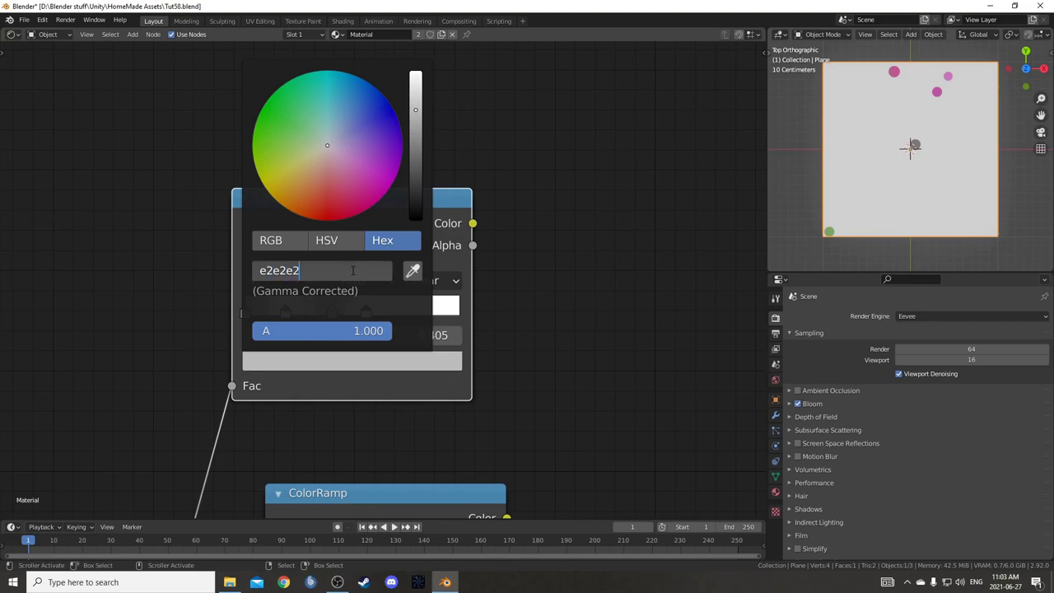
pyautogui.press('Return')
# - Set the upper ColorRamp's last stop to black and shift the stops toward the start, with the last one at 0.341
pyautogui.keyDown('ctrl'); pyautogui.click(366, 313); pyautogui.keyUp('ctrl')
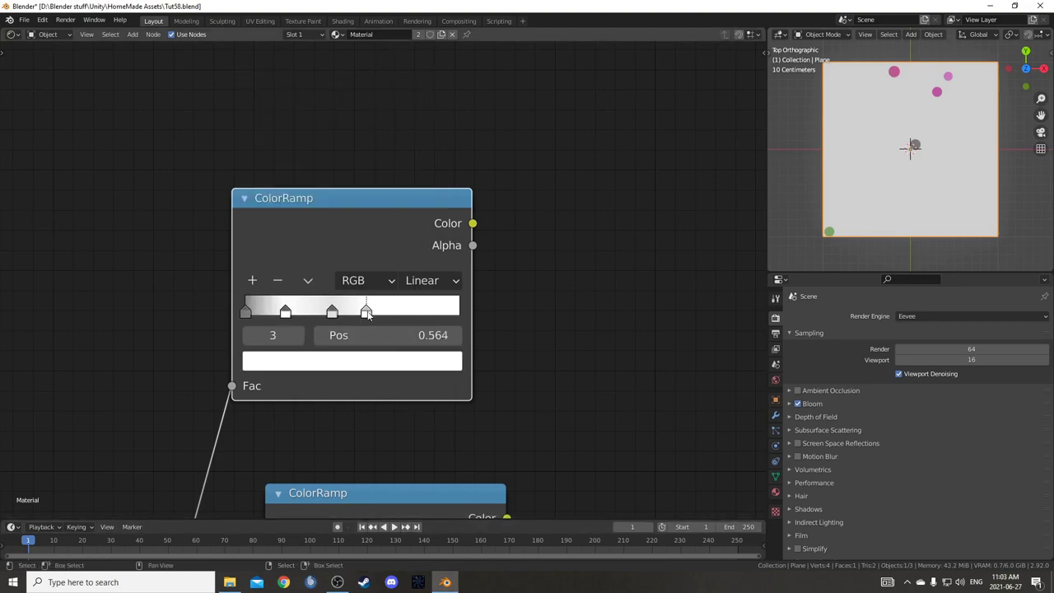
pyautogui.click(369, 362)
pyautogui.scroll(-20, 360, 127)
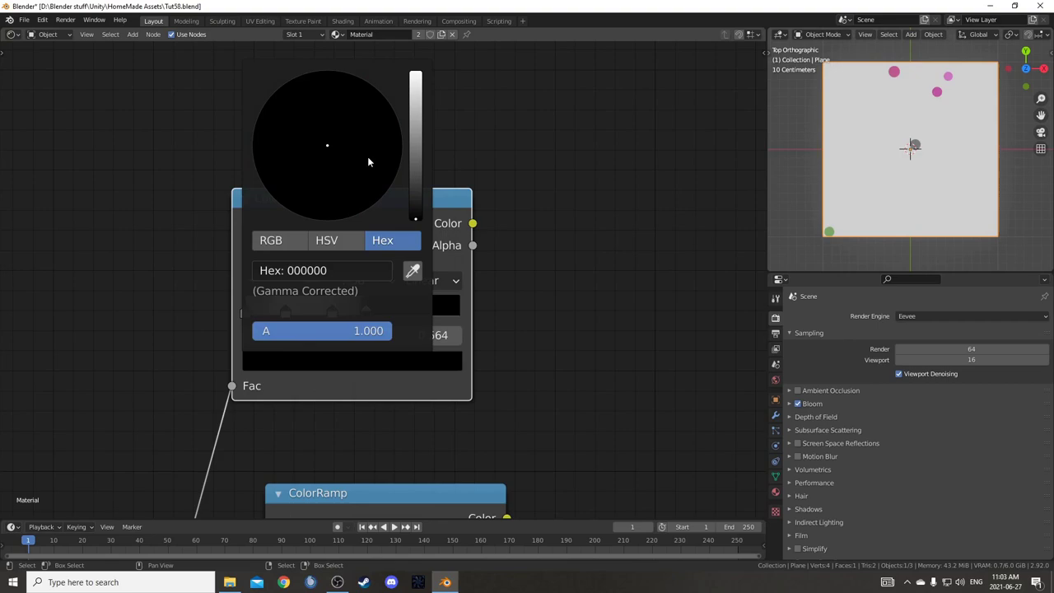
pyautogui.moveTo(334, 315)
pyautogui.mouseDown()
pyautogui.moveTo(316, 315)
pyautogui.moveTo(348, 316)
pyautogui.moveTo(272, 313)
pyautogui.moveTo(319, 313)
pyautogui.mouseUp()
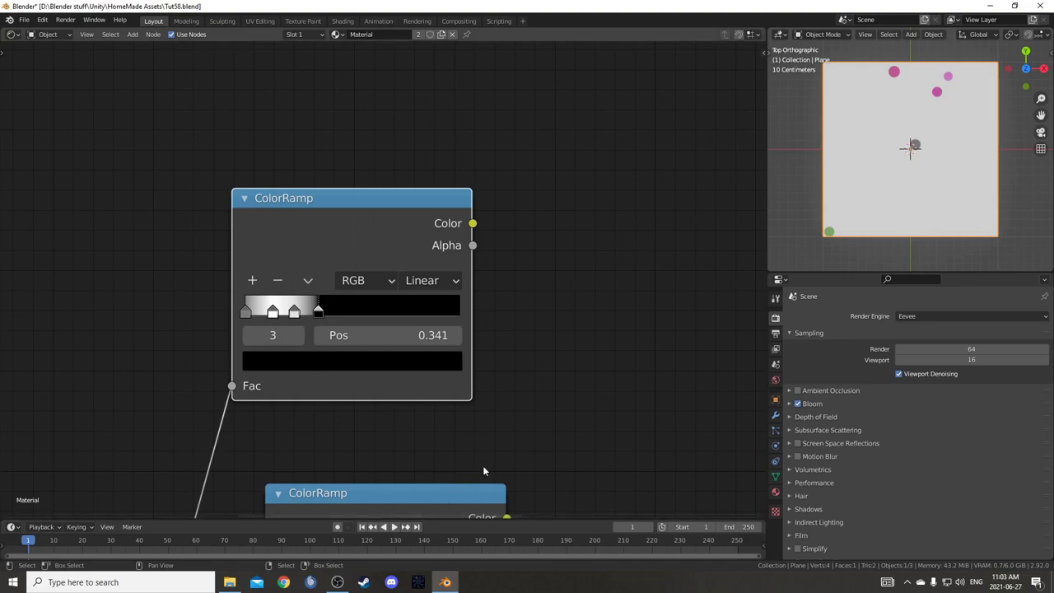
# - Connect the upper ColorRamp's Color output to the Emission node's Strength input and move the ColorRamp slightly up
pyautogui.moveTo(482, 465); pyautogui.dragTo(484, 435, button='middle')
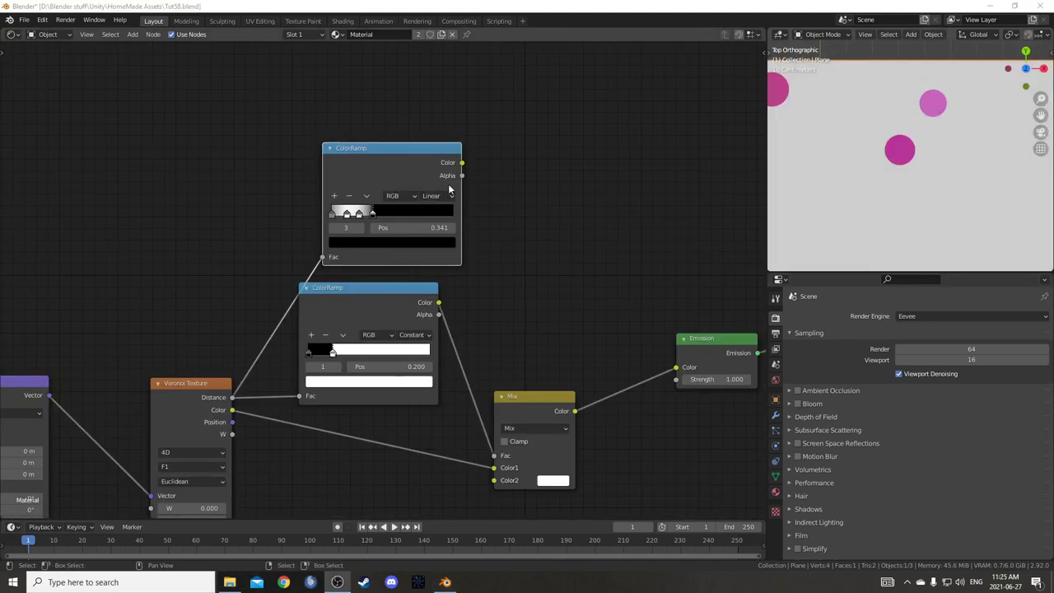
pyautogui.moveTo(462, 162); pyautogui.dragTo(676, 379)
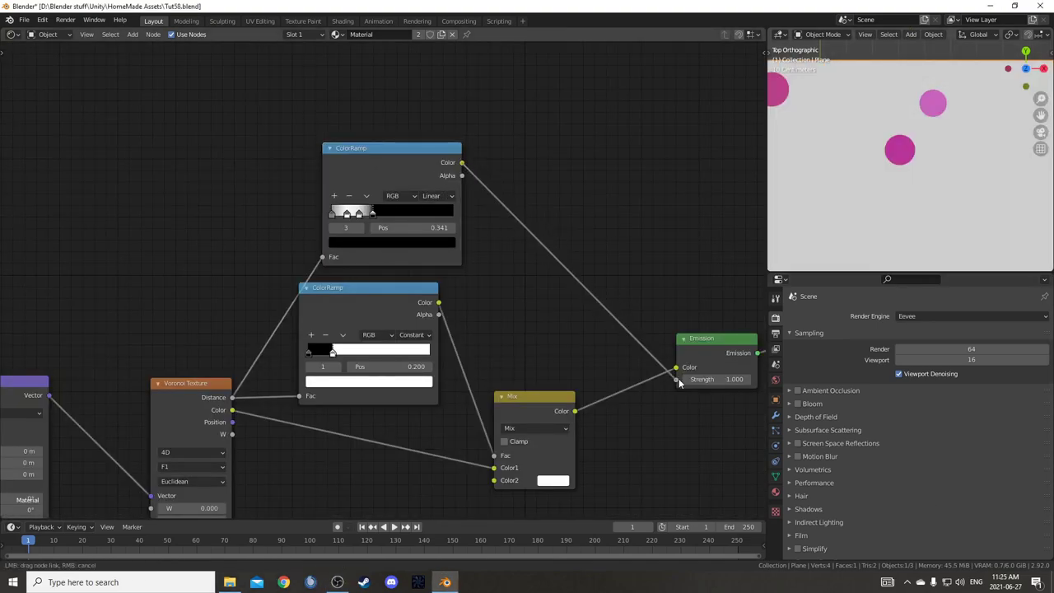
pyautogui.moveTo(375, 176); pyautogui.dragTo(350, 155)
pyautogui.scroll(-3, 945, 190)
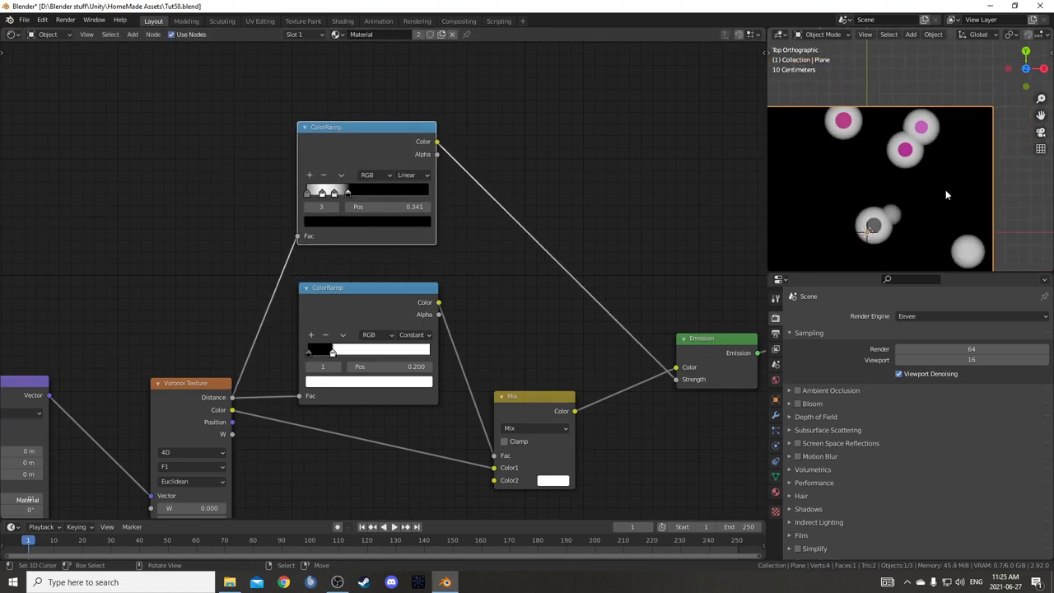
pyautogui.scroll(-2, 482, 310)
# - Insert a Math node on the link between the upper ColorRamp and the Emission node's Strength
pyautogui.hotkey('shift', 'a')
pyautogui.write('math')
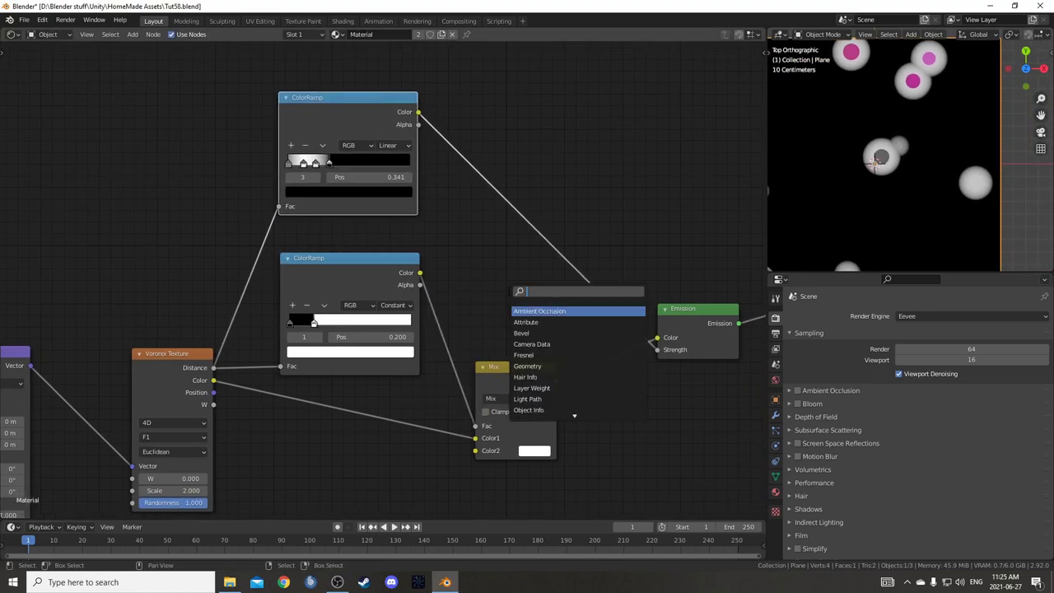
pyautogui.press('Return')
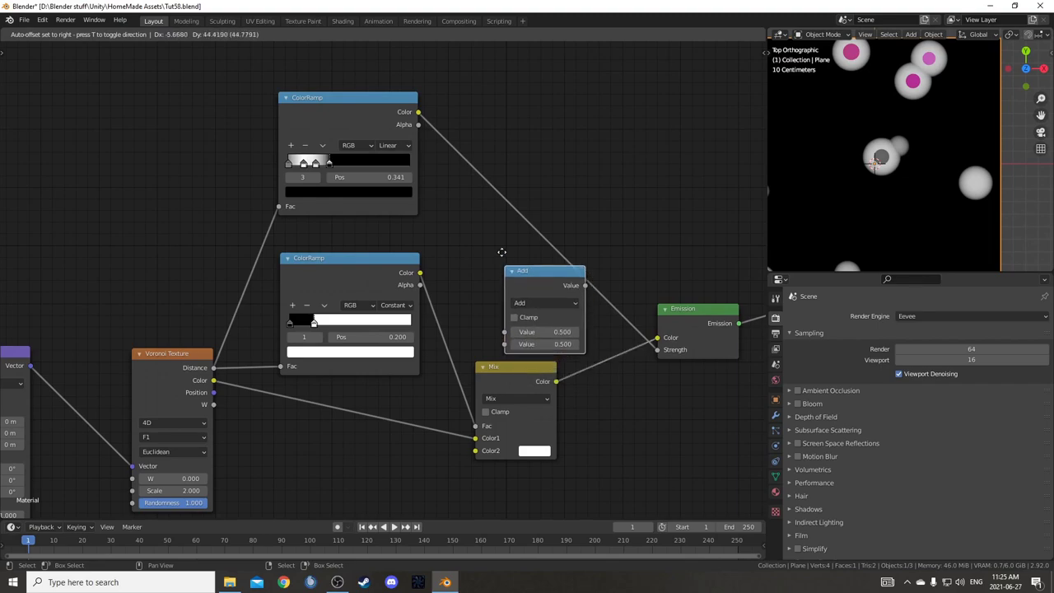
pyautogui.click(524, 222)
# - Switch the Math node's operation to Multiply and set its second value to 30
pyautogui.click(525, 226)
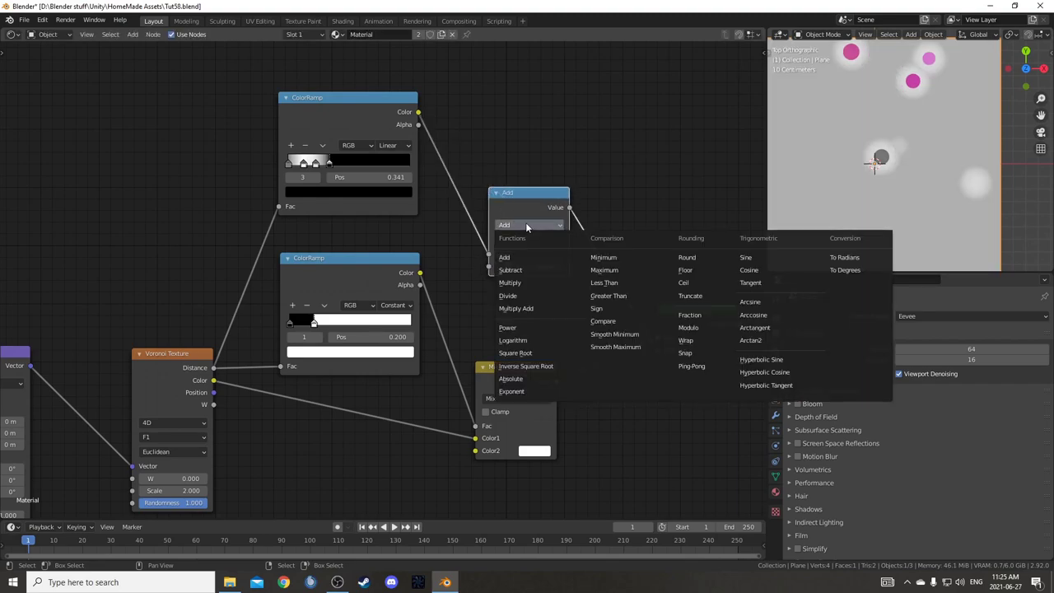
pyautogui.press('m')
pyautogui.click(528, 264)
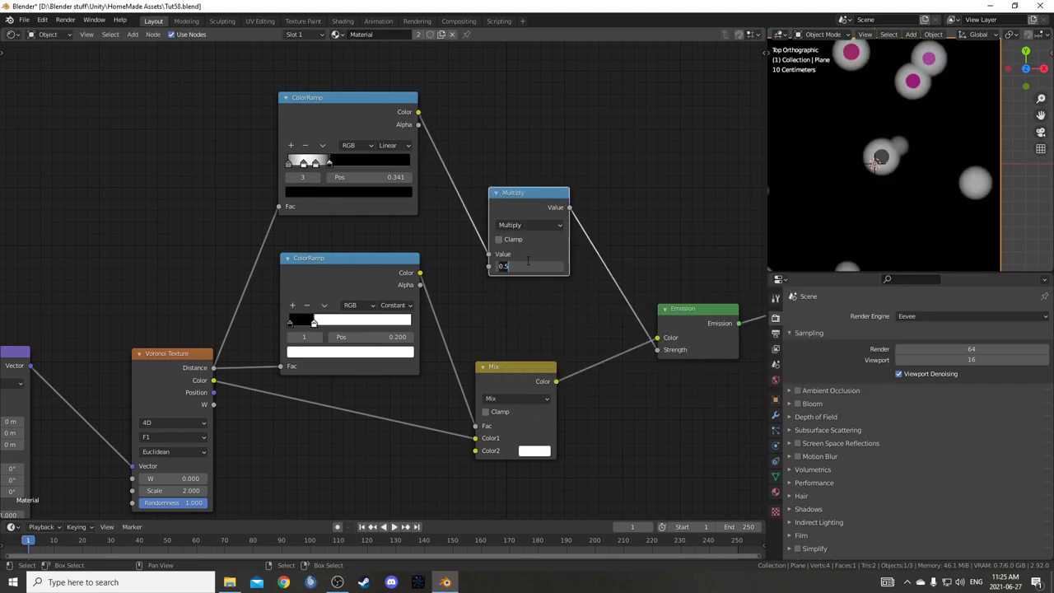
pyautogui.write('30')
pyautogui.press('Return')
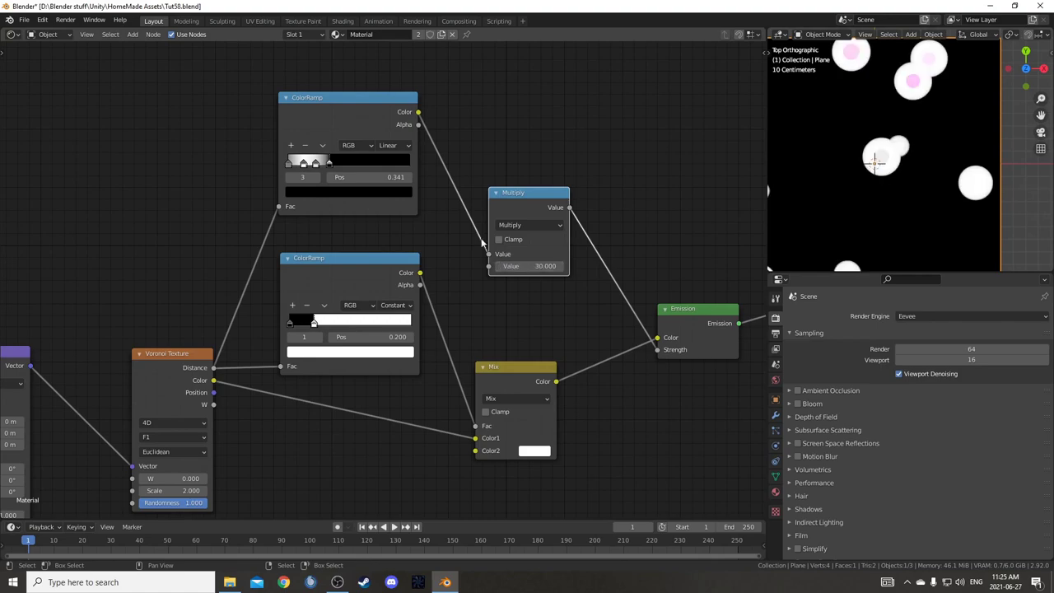
# - Move the upper ColorRamp's stops closer to the start, with the black stop at about 0.191, to shrink the glow to the spots
pyautogui.scroll(2, 500, 321)
pyautogui.moveTo(466, 260); pyautogui.dragTo(456, 293, button='middle')
pyautogui.scroll(4, 906, 156)
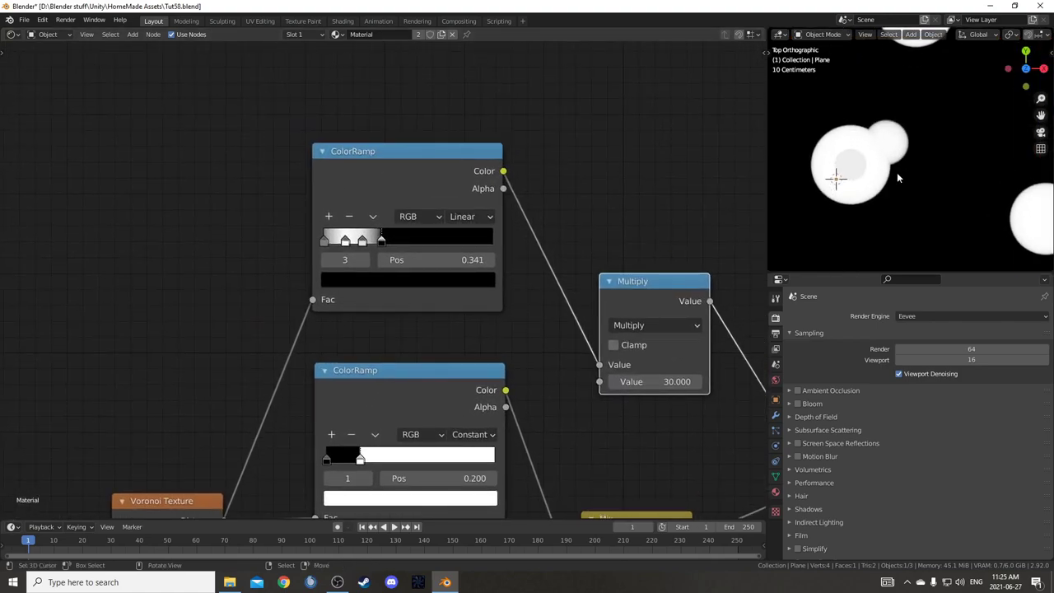
pyautogui.keyDown('shift'); pyautogui.moveTo(864, 54); pyautogui.dragTo(912, 211, button='middle'); pyautogui.keyUp('shift')
pyautogui.scroll(1, 912, 208)
pyautogui.scroll(3, 278, 232)
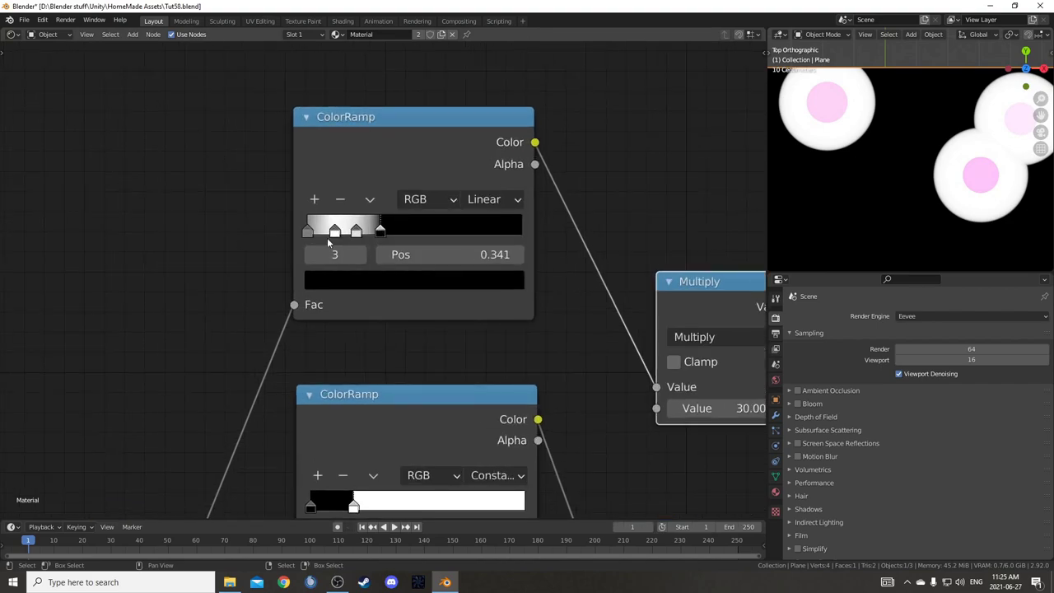
pyautogui.moveTo(336, 231)
pyautogui.mouseDown()
pyautogui.moveTo(325, 231)
pyautogui.moveTo(370, 233)
pyautogui.moveTo(346, 234)
pyautogui.mouseUp()
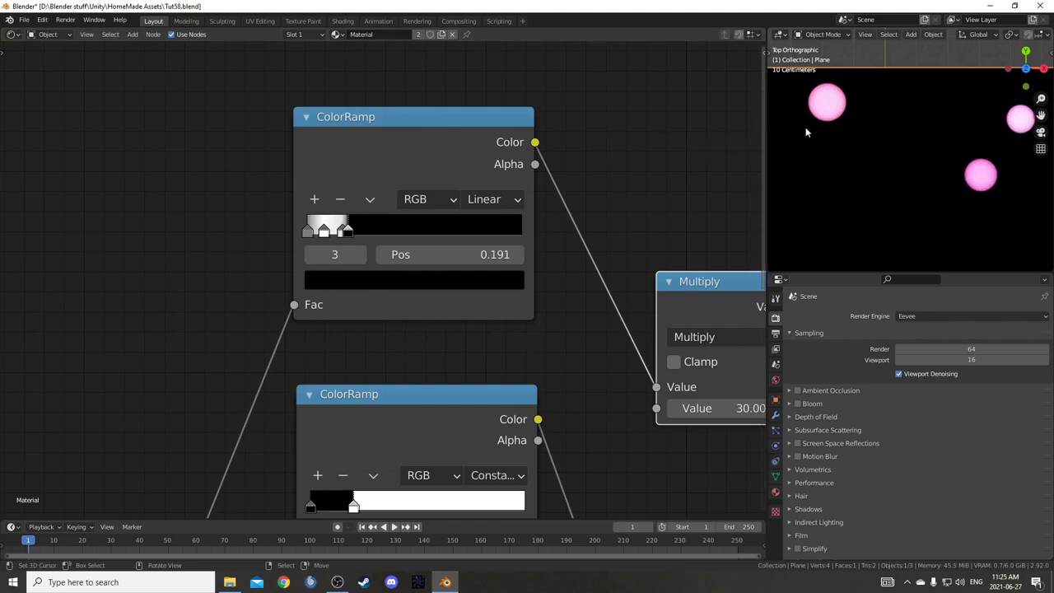
# - Fine-tune the upper ColorRamp's black stop against a spot's edge and set its position to 0.197
pyautogui.scroll(2, 875, 122)
pyautogui.keyDown('shift'); pyautogui.moveTo(875, 117); pyautogui.dragTo(966, 81, button='middle'); pyautogui.keyUp('shift')
pyautogui.keyDown('shift'); pyautogui.scroll(1, 968, 81); pyautogui.keyUp('shift')
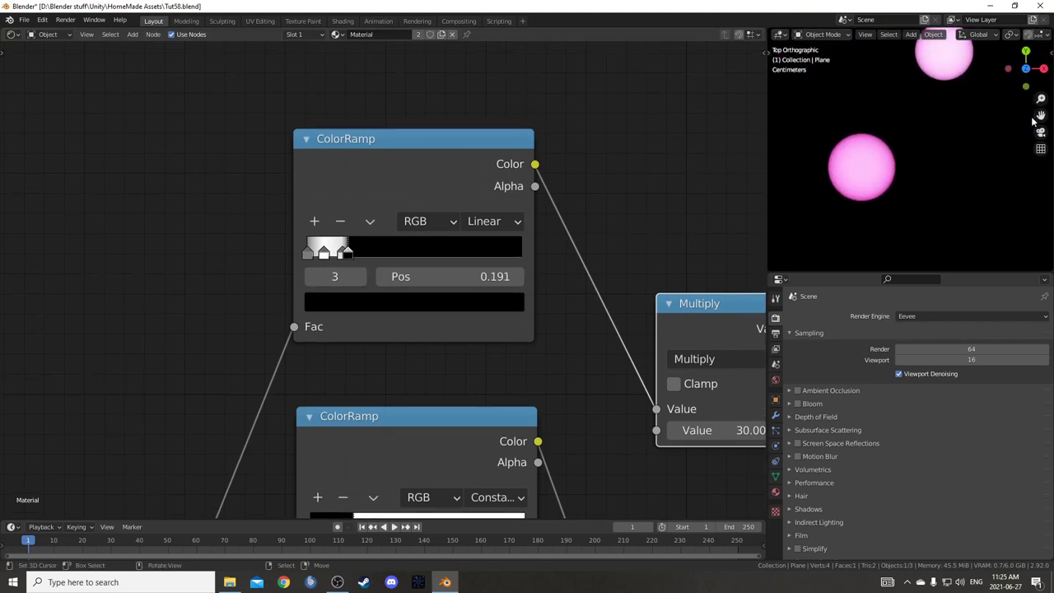
pyautogui.scroll(4, 914, 160)
pyautogui.keyDown('shift'); pyautogui.moveTo(885, 173); pyautogui.dragTo(964, 142, button='middle'); pyautogui.keyUp('shift')
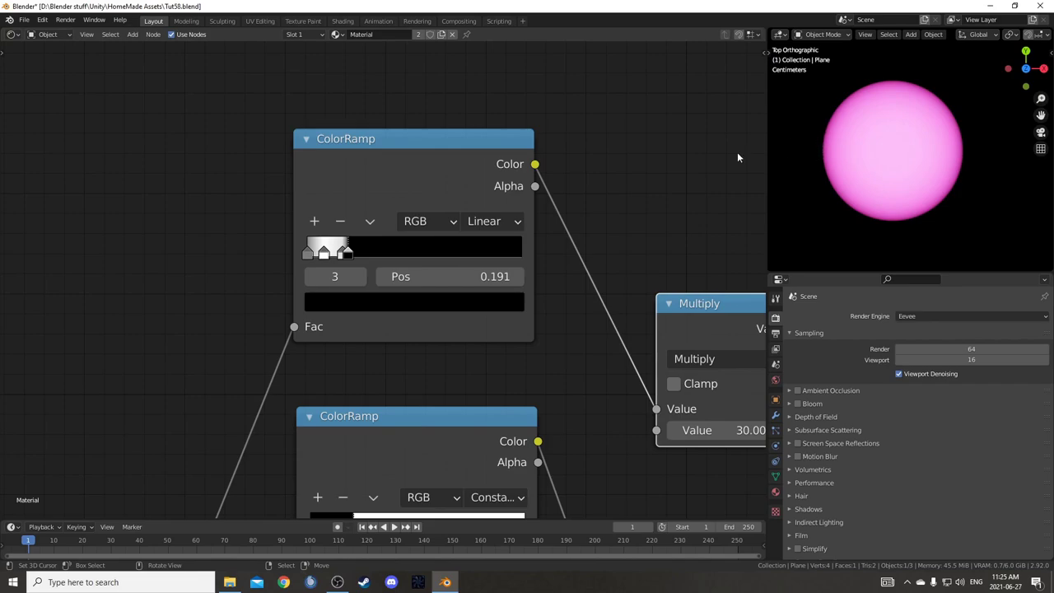
pyautogui.moveTo(352, 257); pyautogui.dragTo(358, 260)
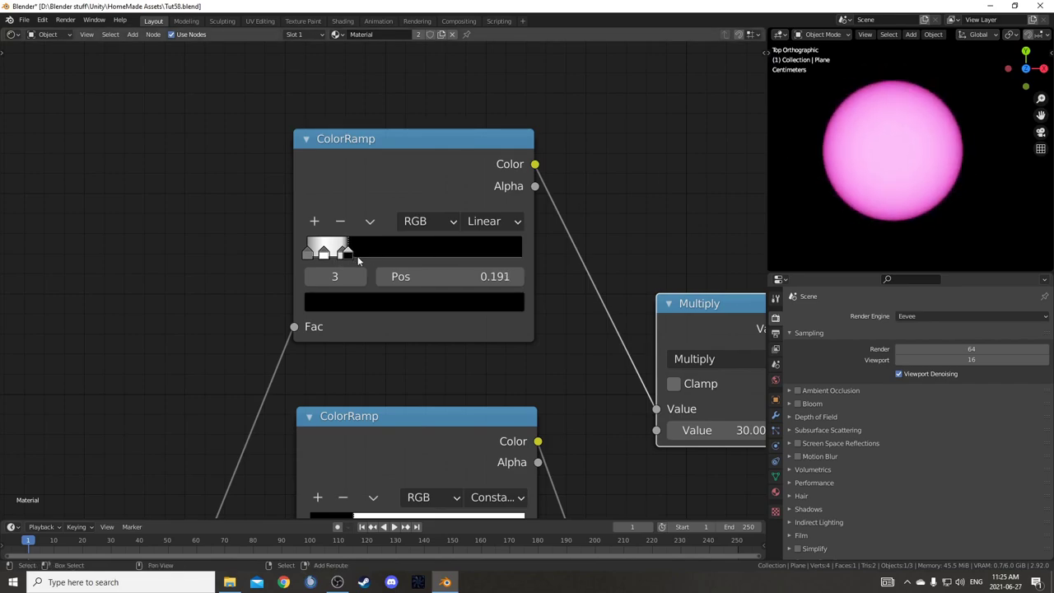
pyautogui.moveTo(444, 276)
pyautogui.keyDown('shift'); pyautogui.mouseDown()
pyautogui.moveTo(486, 277)
pyautogui.moveTo(453, 277)
pyautogui.moveTo(465, 276)
pyautogui.mouseUp(); pyautogui.keyUp('shift')
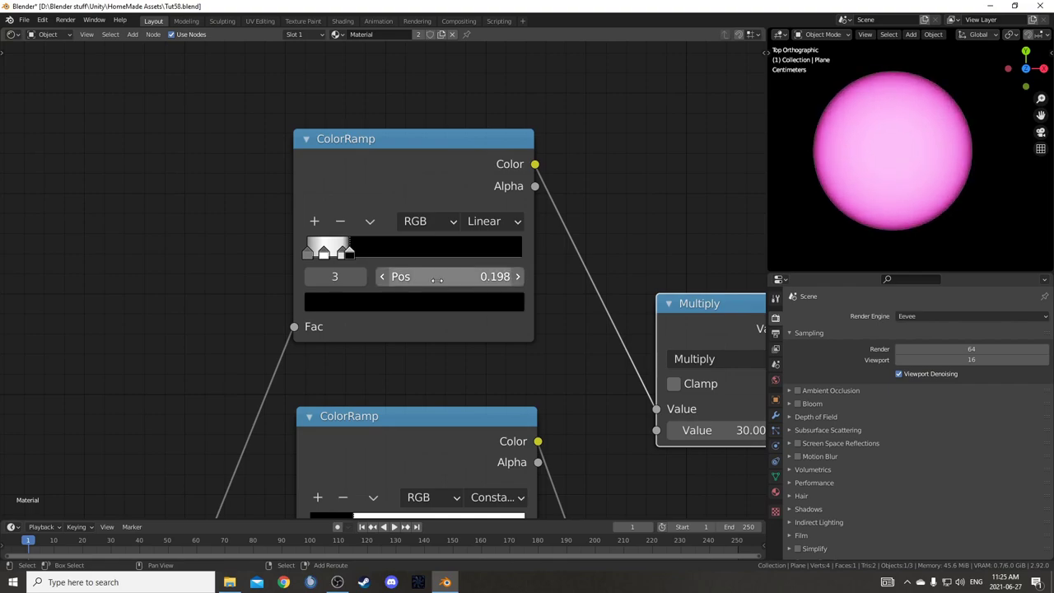
pyautogui.click(460, 271)
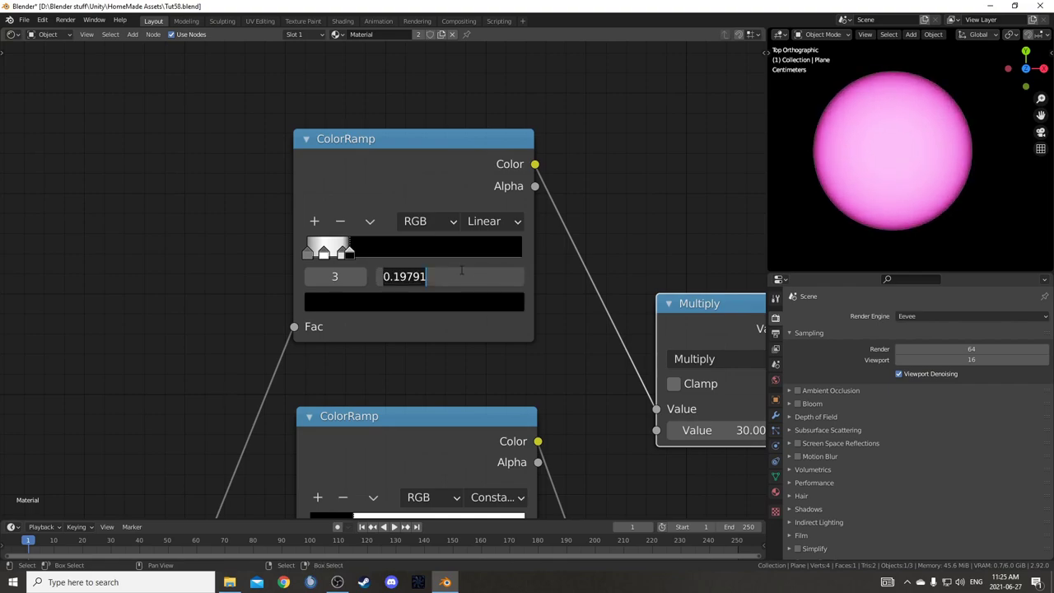
pyautogui.write('.197')
pyautogui.press('Return')
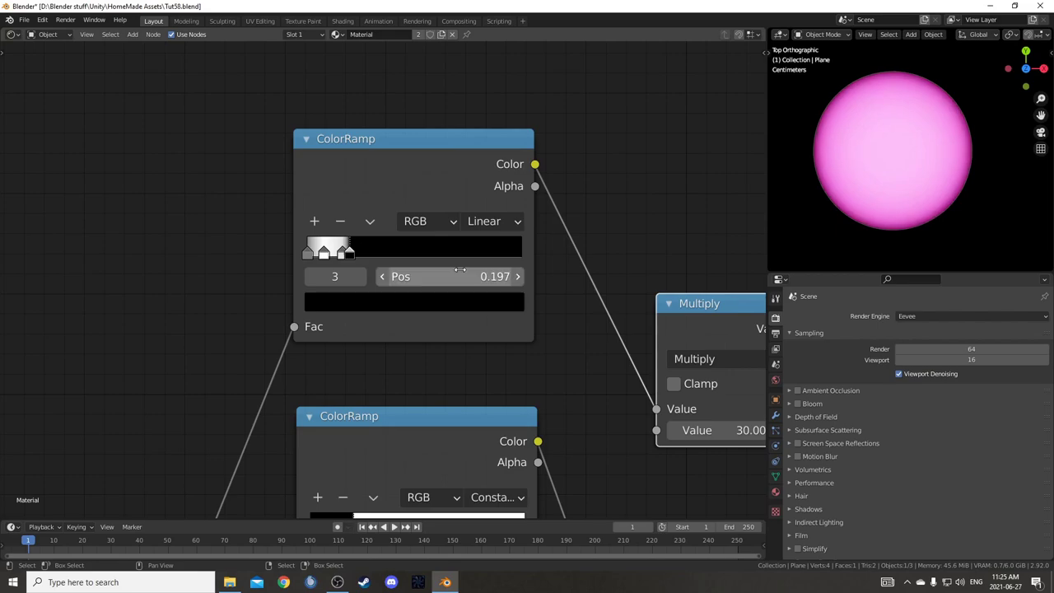
# - Space out the upper ColorRamp's lighter stops, placing the second at about 0.095 and the third at about 0.150
pyautogui.moveTo(342, 256); pyautogui.dragTo(324, 255)
pyautogui.click(323, 254)
pyautogui.click(324, 255)
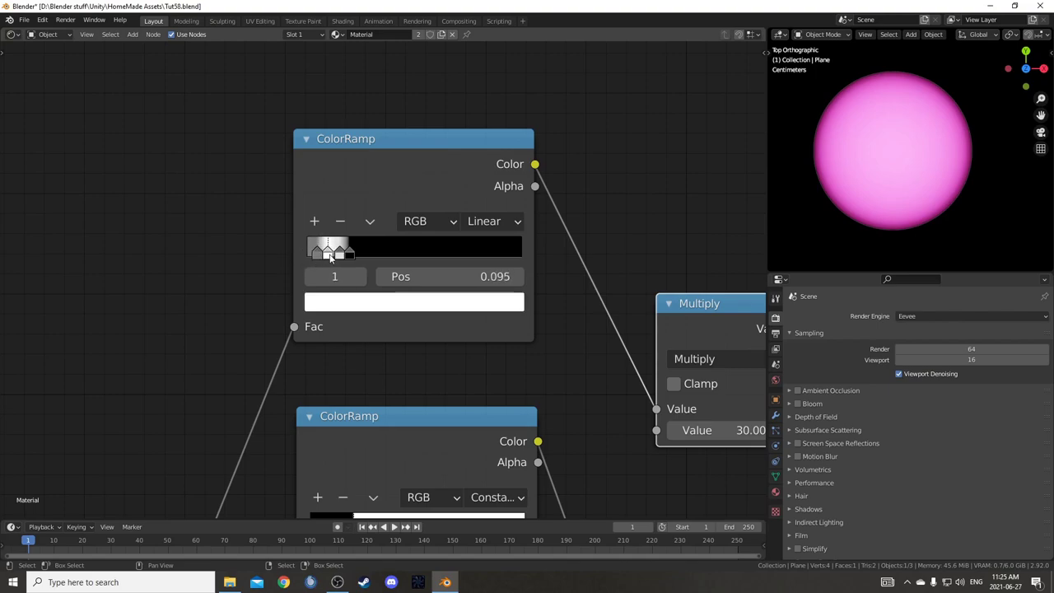
pyautogui.click(338, 254)
pyautogui.moveTo(344, 255); pyautogui.dragTo(344, 255)
# - Enable Bloom in the Eevee render settings
pyautogui.scroll(-6, 901, 235)
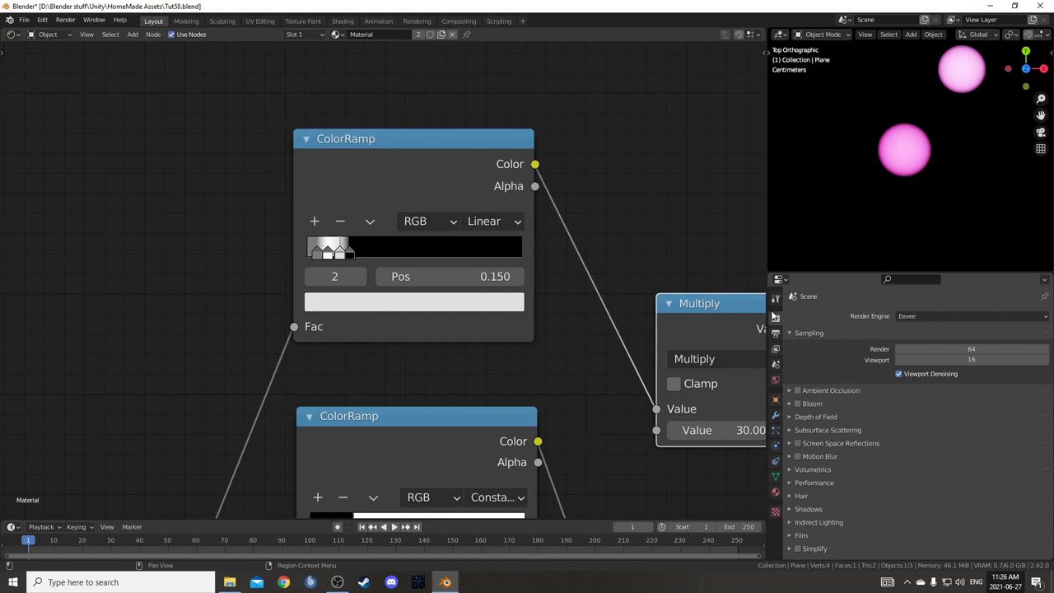
pyautogui.click(796, 403)
pyautogui.scroll(-5, 883, 160)
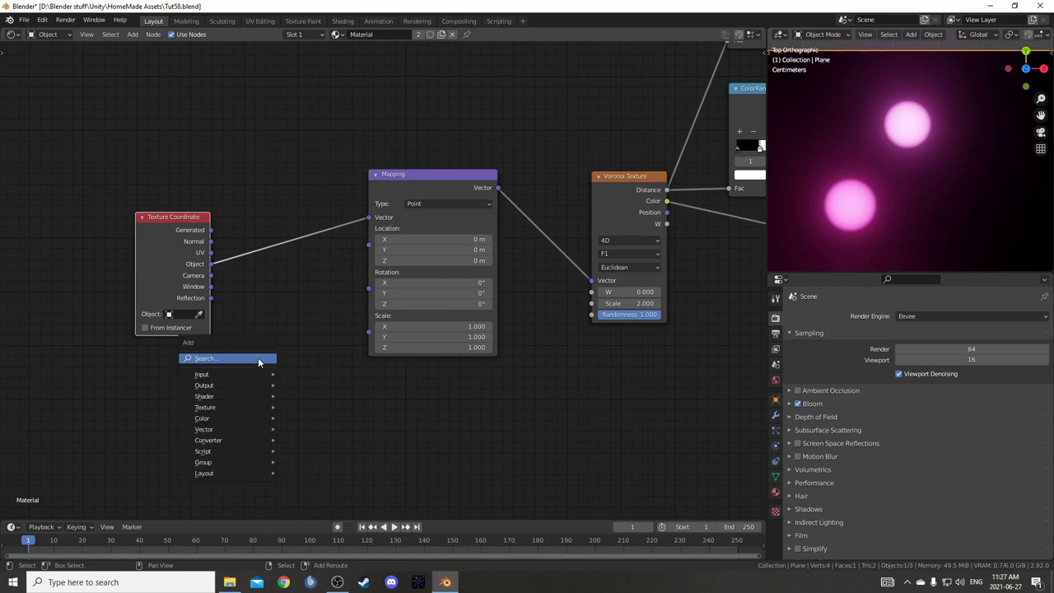
# - Insert a Noise Texture node on the link between the Texture Coordinate and Mapping nodes
pyautogui.write('noise')
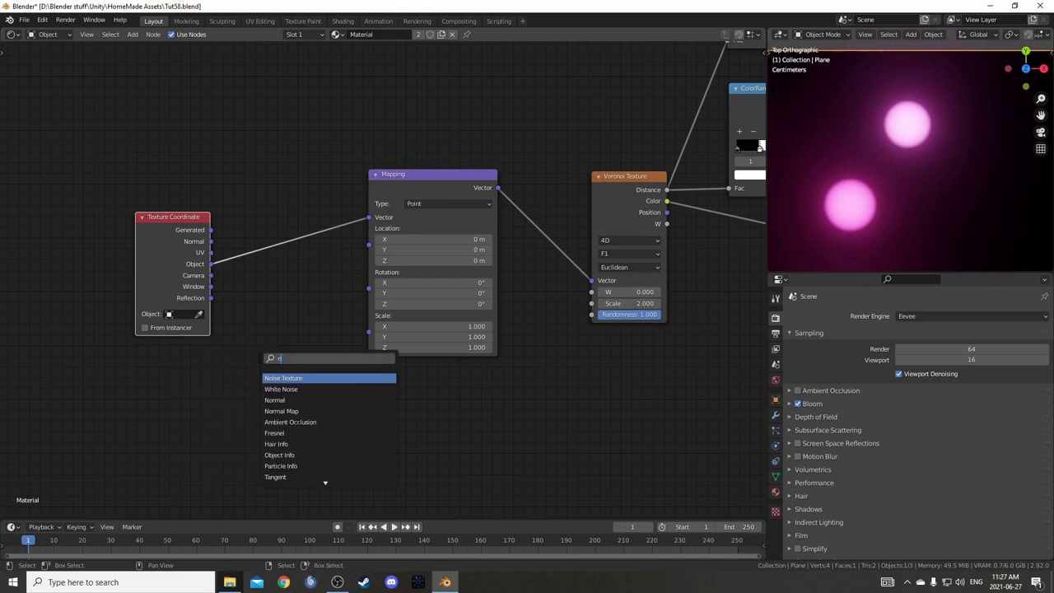
pyautogui.press('Return')
pyautogui.click(255, 192)
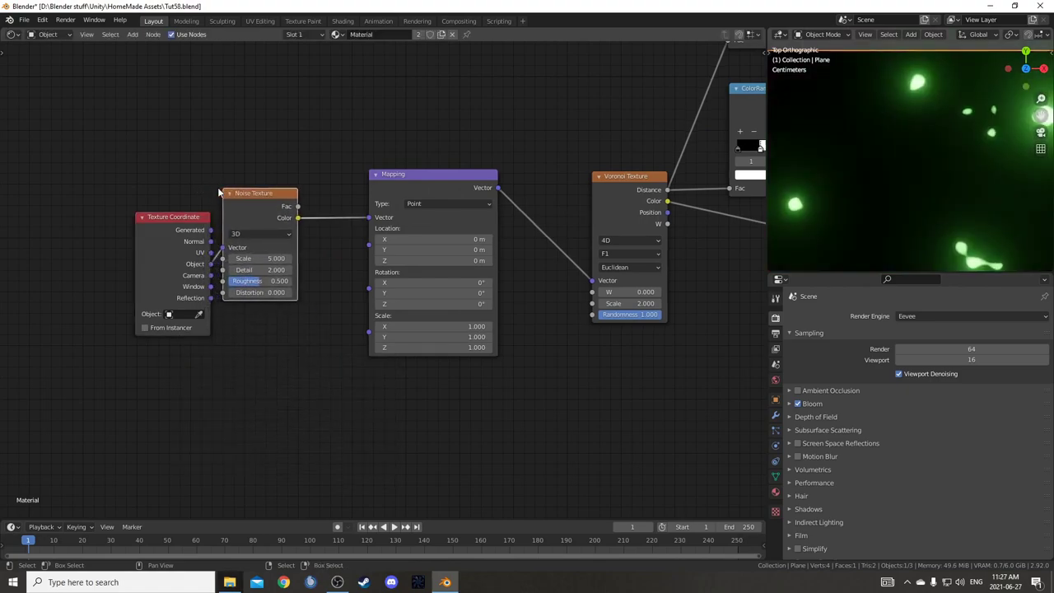
pyautogui.moveTo(345, 299); pyautogui.dragTo(370, 320, button='middle')
pyautogui.scroll(-2, 971, 147)
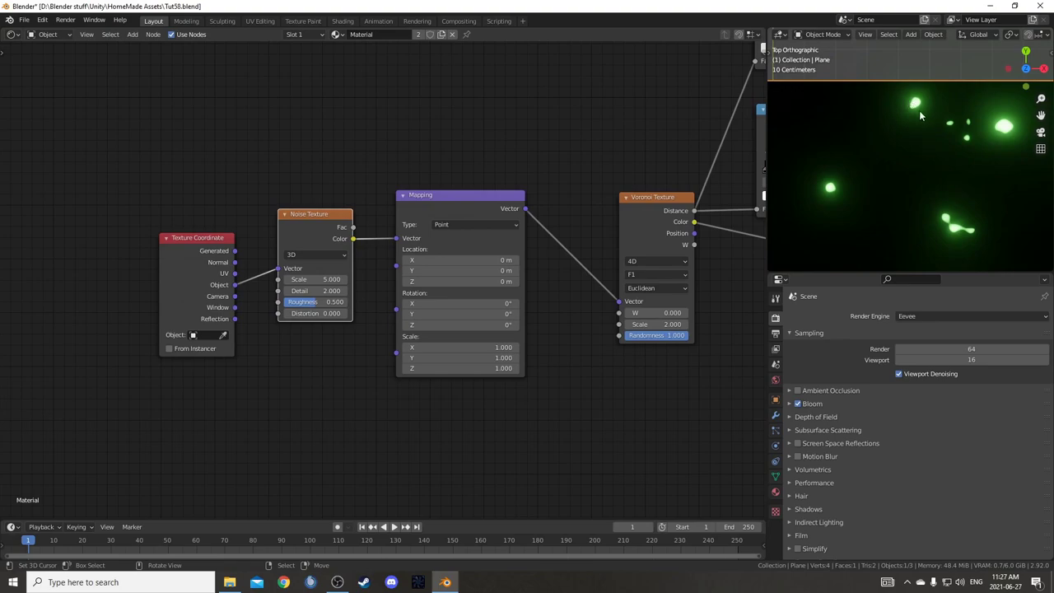
# - Insert a MixRGB node between the Noise Texture and Mapping nodes, and link the Texture Coordinate's Object output to its Color2
pyautogui.moveTo(297, 227); pyautogui.dragTo(289, 186)
pyautogui.hotkey('shift', 'a')
pyautogui.click(318, 345)
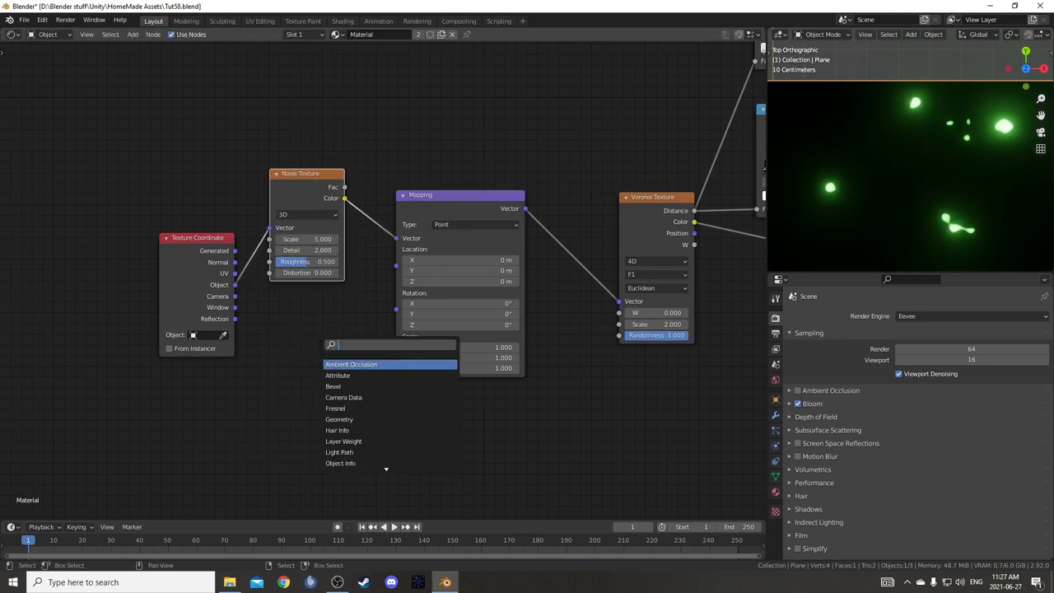
pyautogui.write('mix')
pyautogui.press('Return')
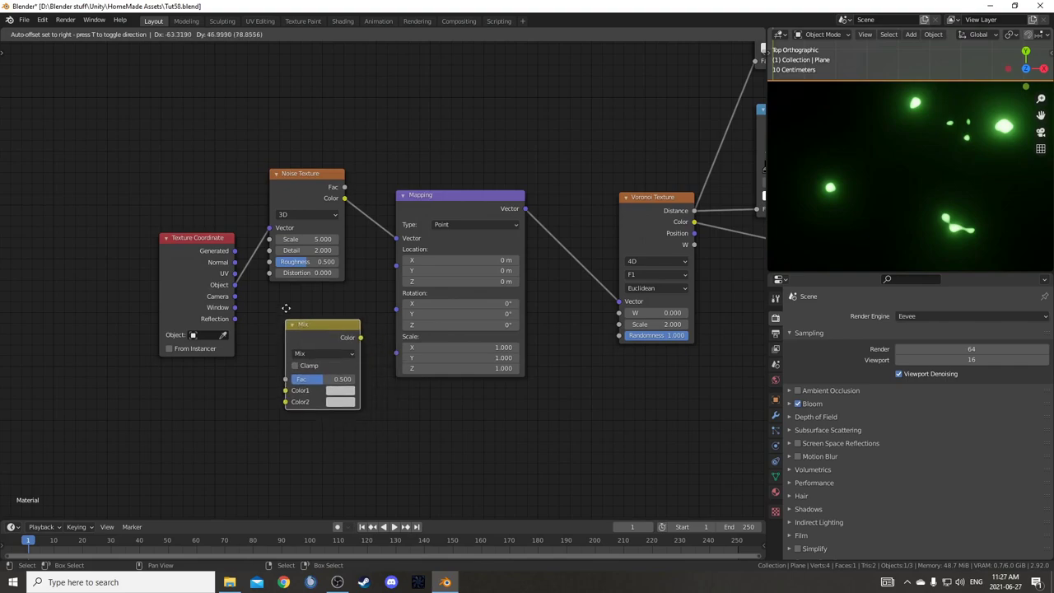
pyautogui.click(387, 200)
pyautogui.moveTo(235, 284); pyautogui.dragTo(388, 283)
# - Set the Noise Texture node's scale to 400
pyautogui.click(309, 239)
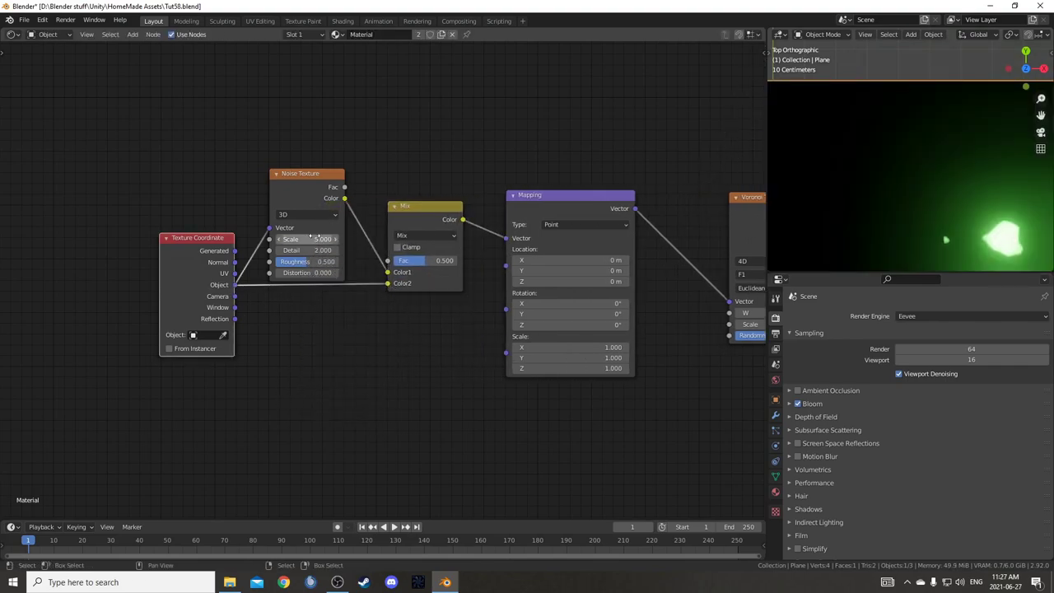
pyautogui.write('5.0400')
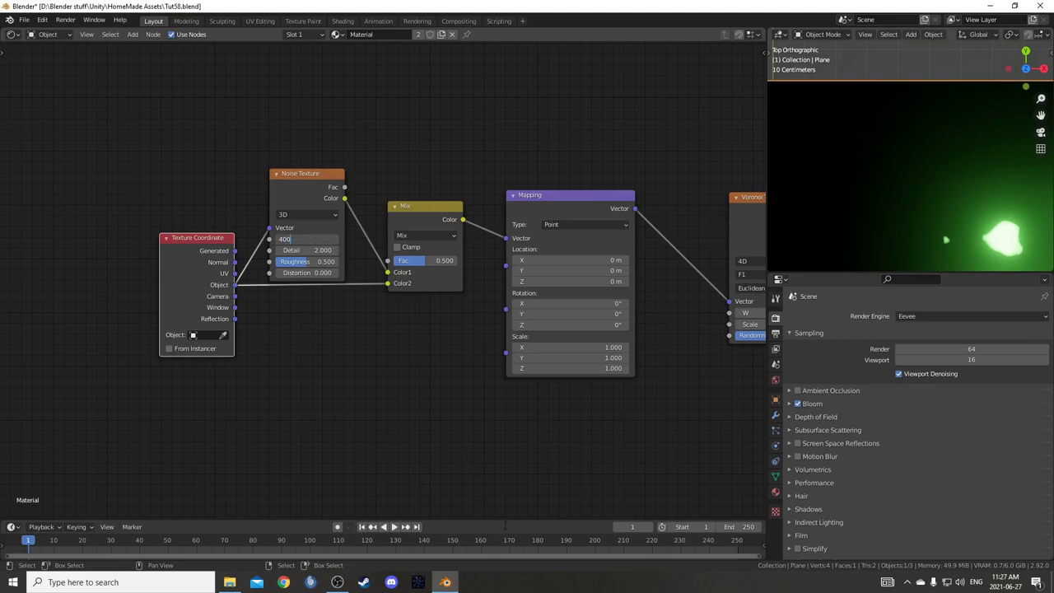
pyautogui.press('Return')
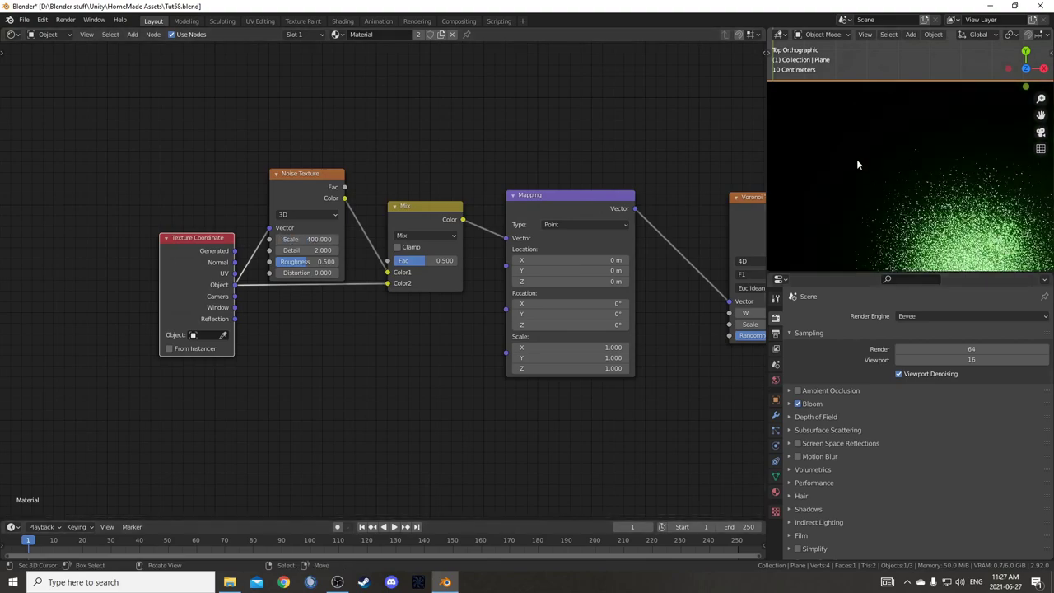
pyautogui.scroll(-2, 881, 198)
pyautogui.keyDown('shift'); pyautogui.moveTo(901, 228); pyautogui.dragTo(864, 132, button='middle'); pyautogui.keyUp('shift')
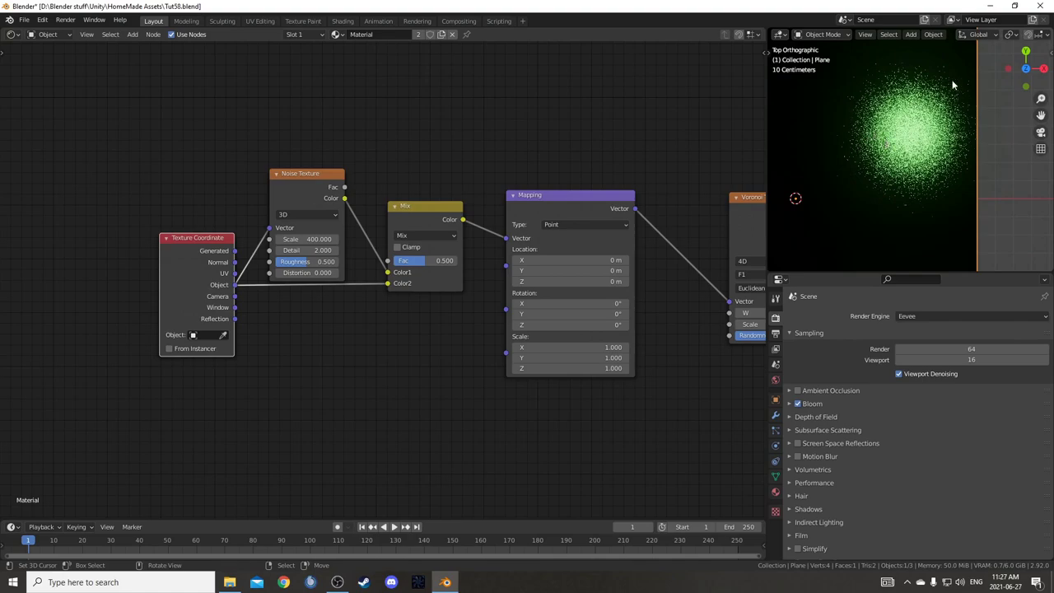
# - Try factors of 0.99 and 0.999 on the Mix node that blends the noise with the object coordinates
pyautogui.doubleClick(425, 262)
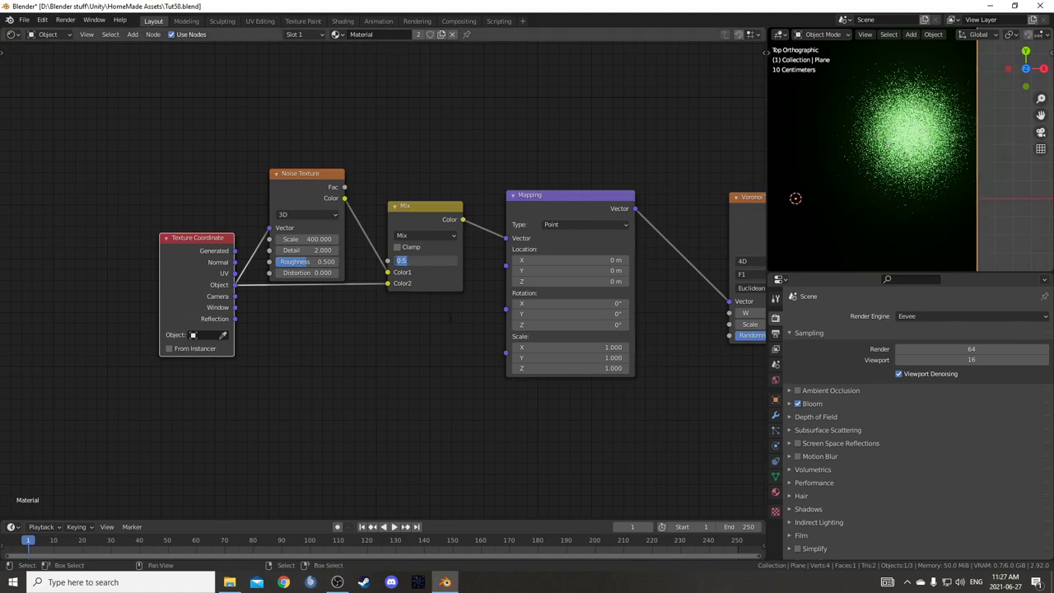
pyautogui.write('.99')
pyautogui.press('Return')
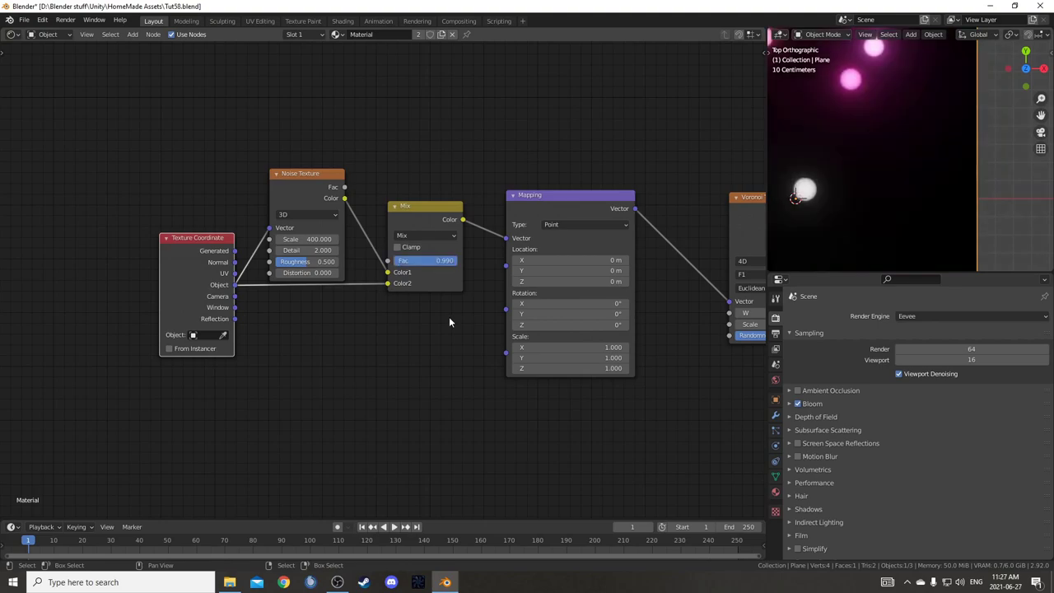
pyautogui.scroll(5, 944, 155)
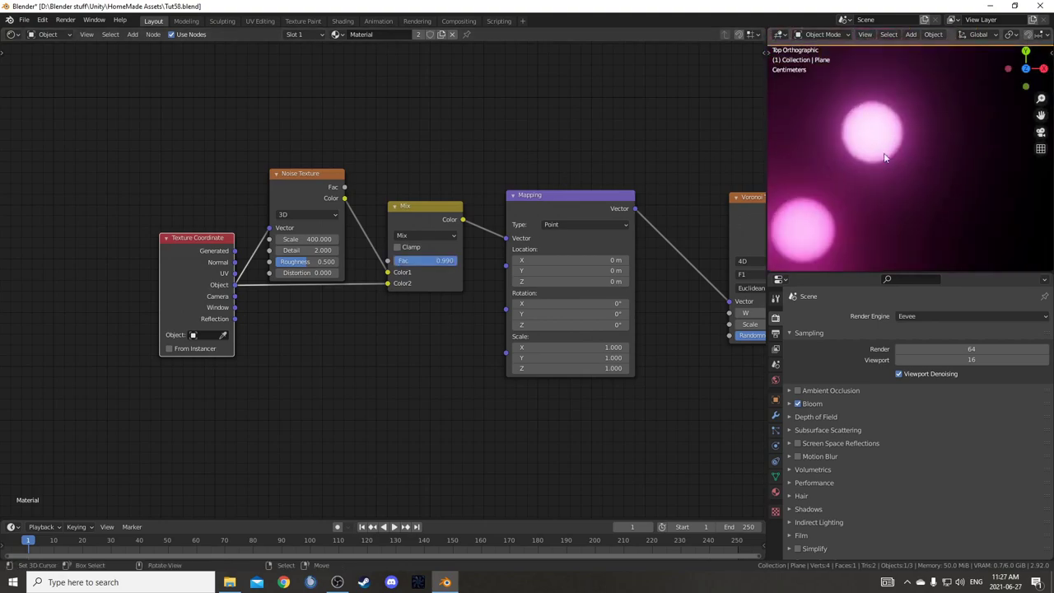
pyautogui.doubleClick(445, 263)
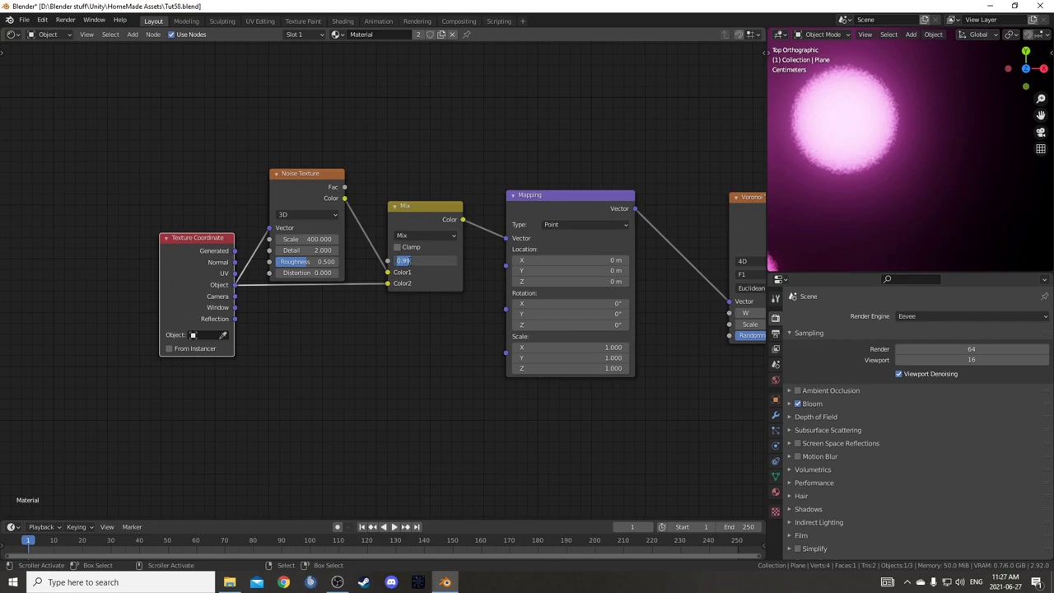
pyautogui.click(432, 260)
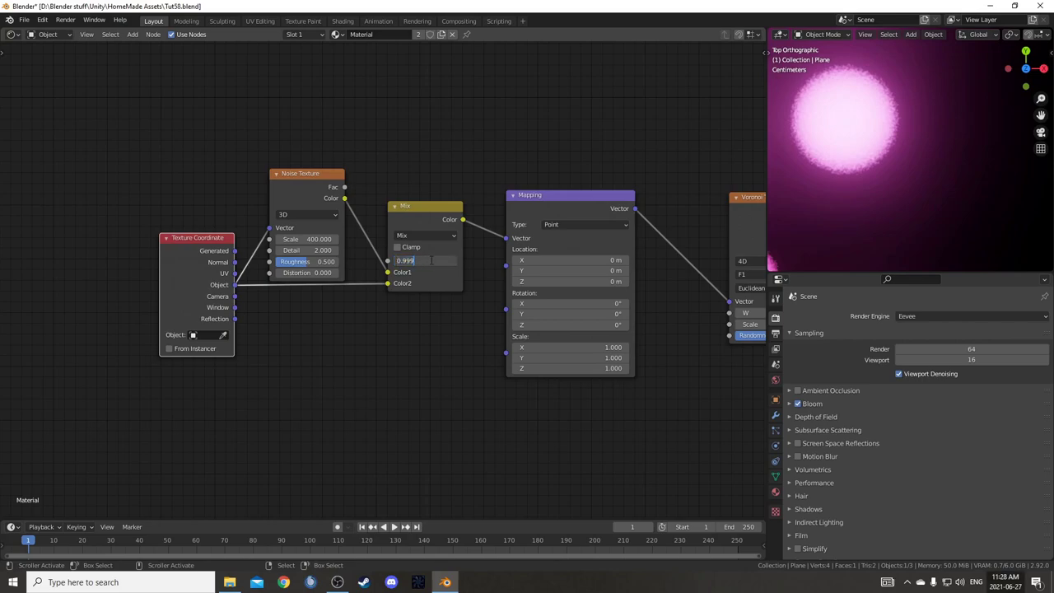
pyautogui.write('9')
pyautogui.press('Return')
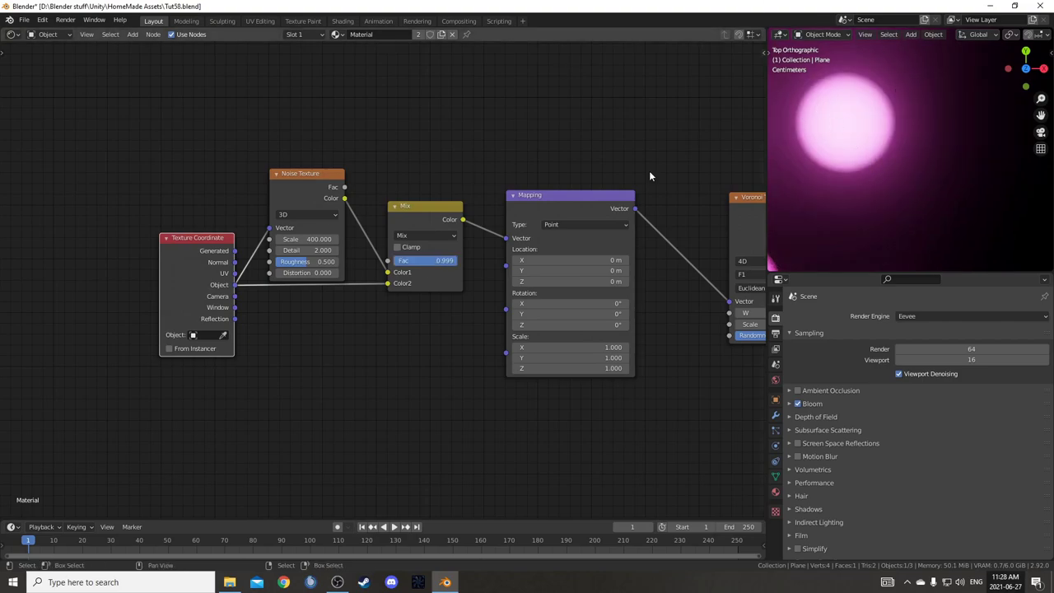
# - Try factors of 0.995 and 0.996 on the Mix node between the Noise Texture and Mapping nodes
pyautogui.click(422, 272)
pyautogui.click(424, 261)
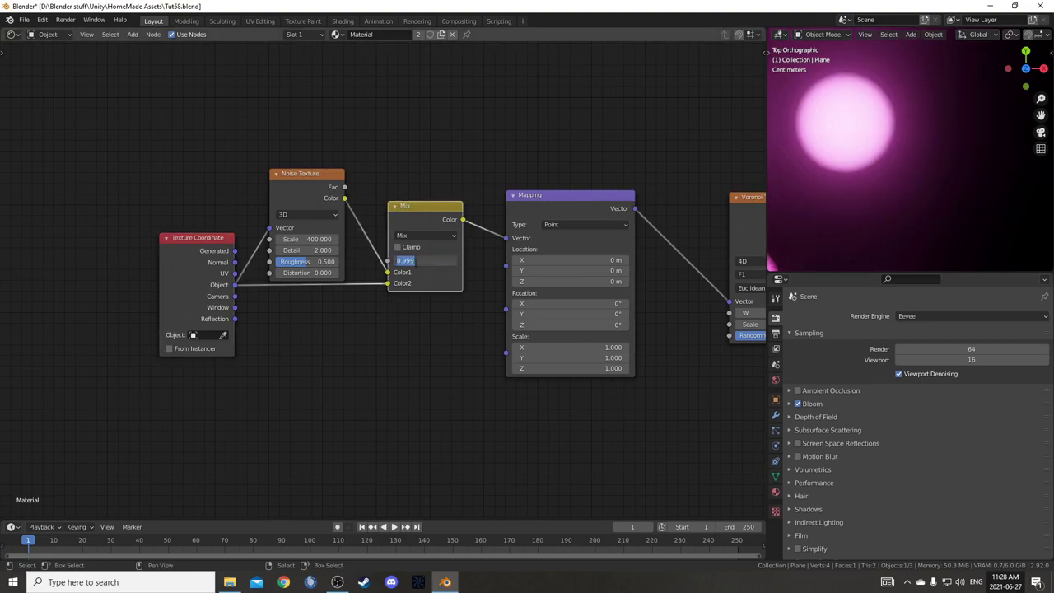
pyautogui.moveTo(410, 261); pyautogui.dragTo(445, 268)
pyautogui.press('Return')
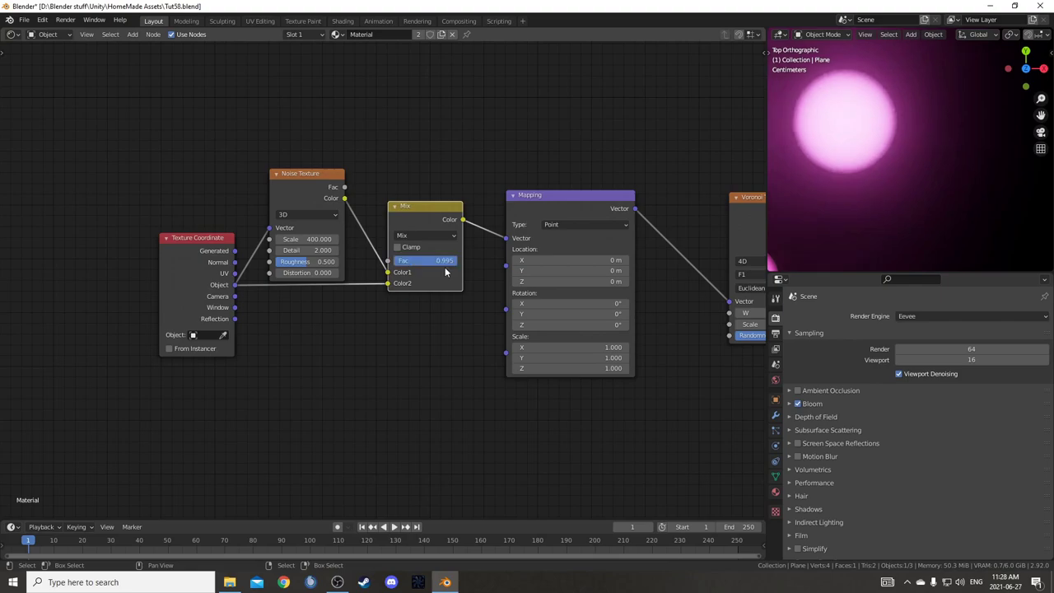
pyautogui.click(432, 261)
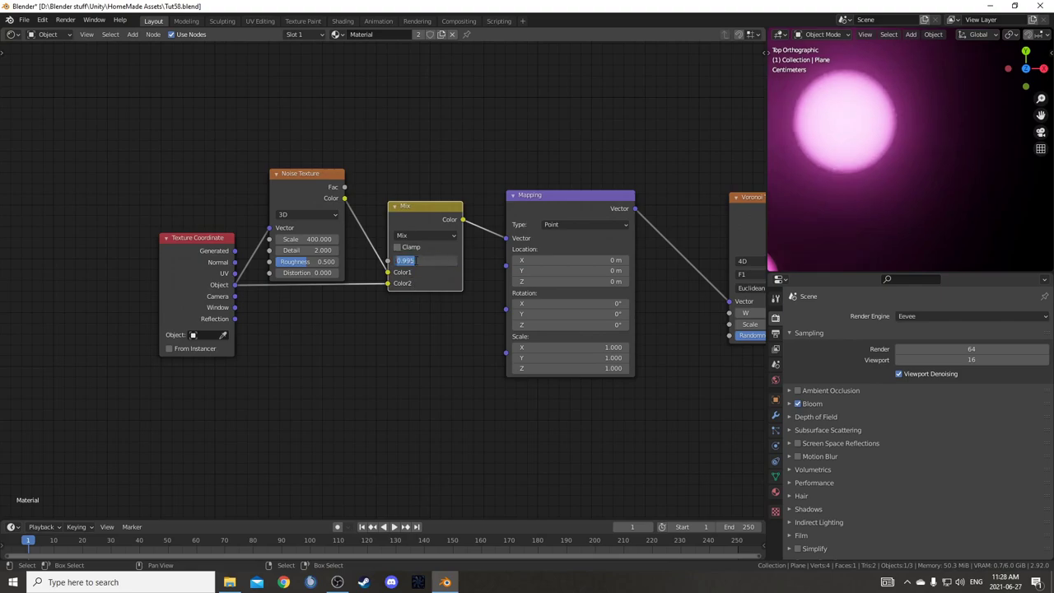
pyautogui.write('6')
pyautogui.press('Return')
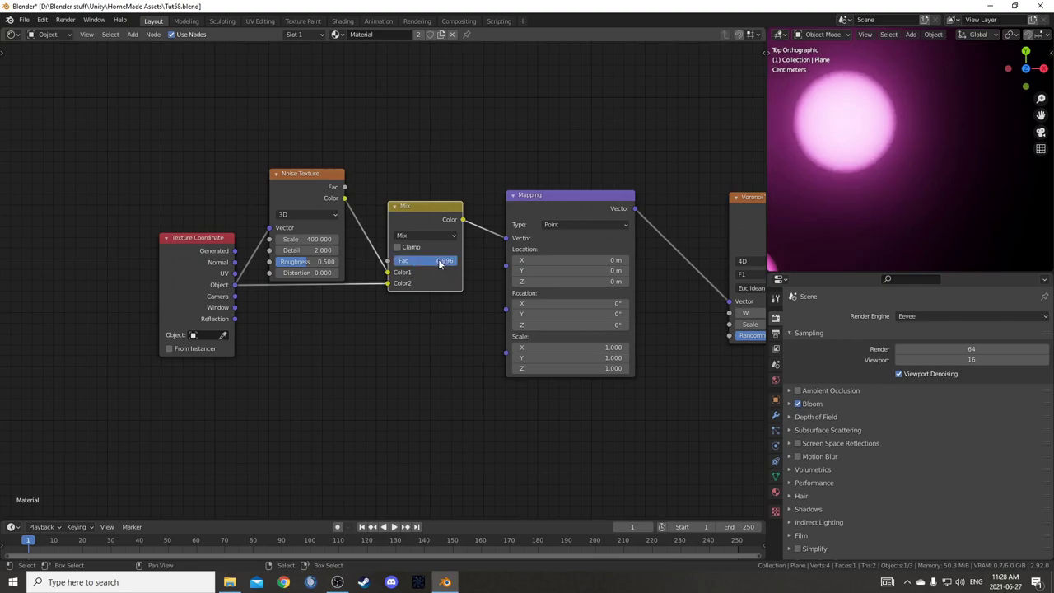
# - Set the factor of the Mix node before the Mapping node to 0.998
pyautogui.click(437, 261)
pyautogui.moveTo(411, 260); pyautogui.dragTo(446, 260)
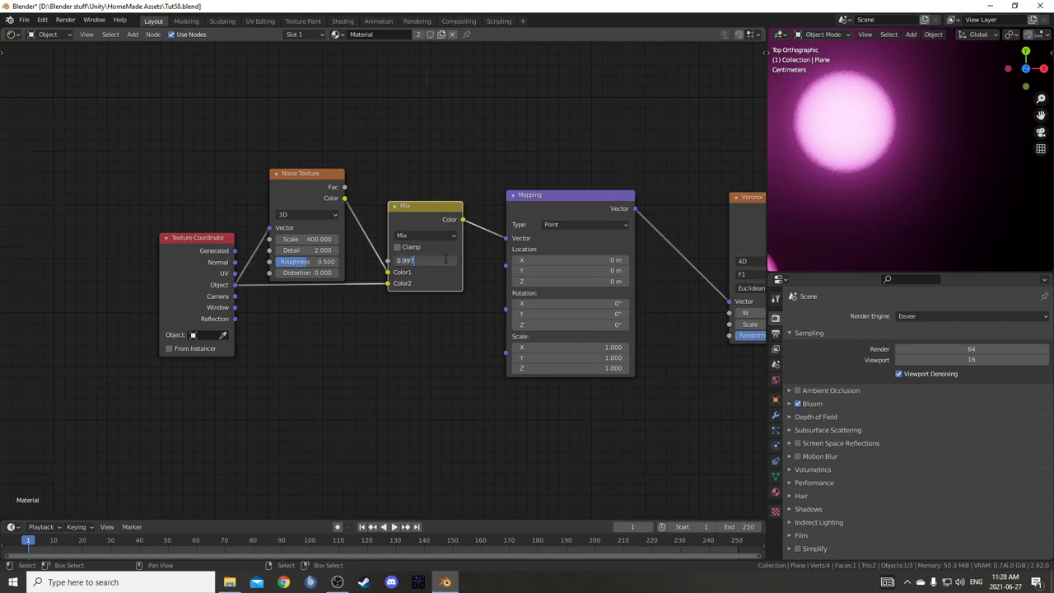
pyautogui.write('8')
pyautogui.press('Return')
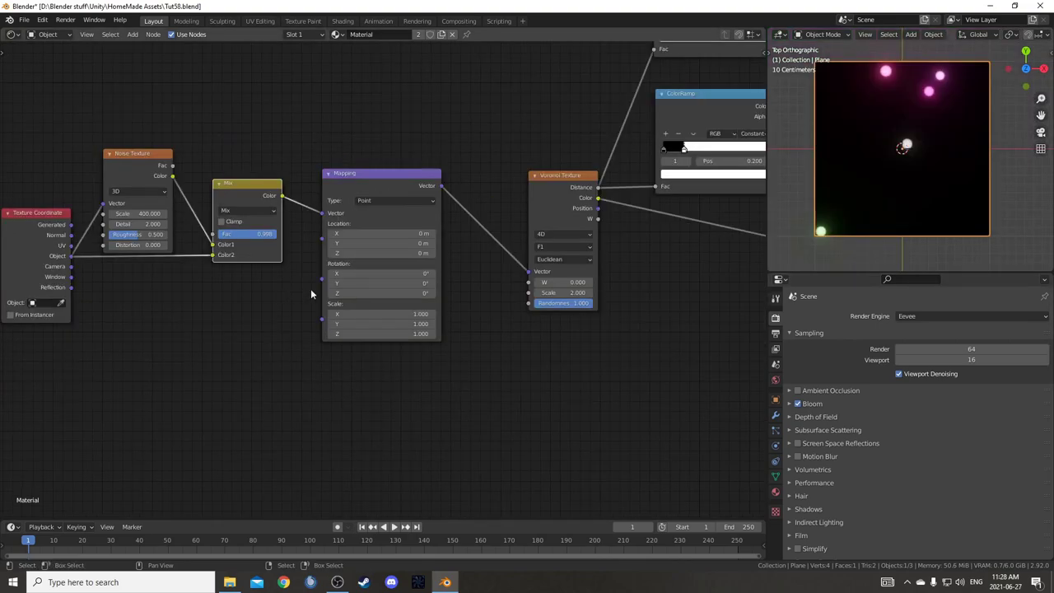
# - Try larger spots by moving the upper ColorRamp's last black stop to about 0.429 and the lower ramp's white stop to about 0.441
pyautogui.moveTo(674, 194); pyautogui.dragTo(366, 324, button='middle')
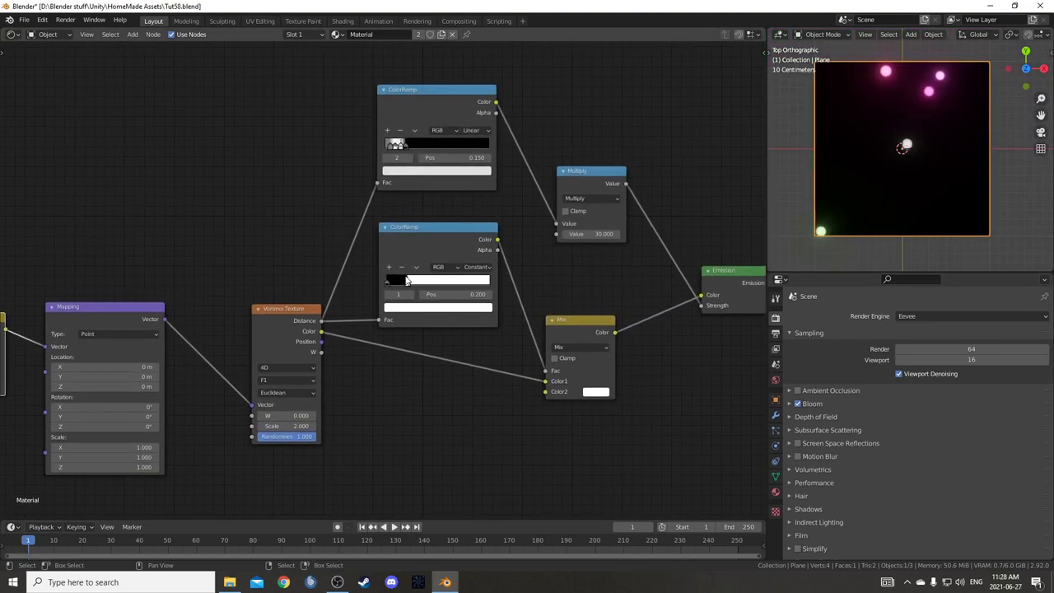
pyautogui.moveTo(406, 280); pyautogui.dragTo(424, 282)
pyautogui.moveTo(405, 149); pyautogui.dragTo(429, 144)
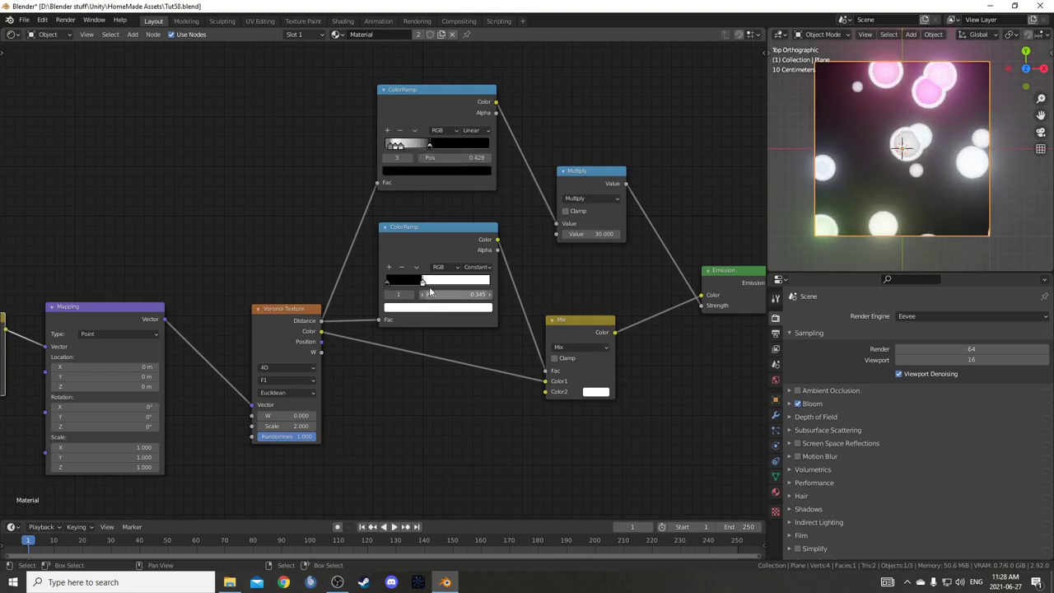
pyautogui.moveTo(423, 286); pyautogui.dragTo(437, 279)
pyautogui.scroll(5, 945, 128)
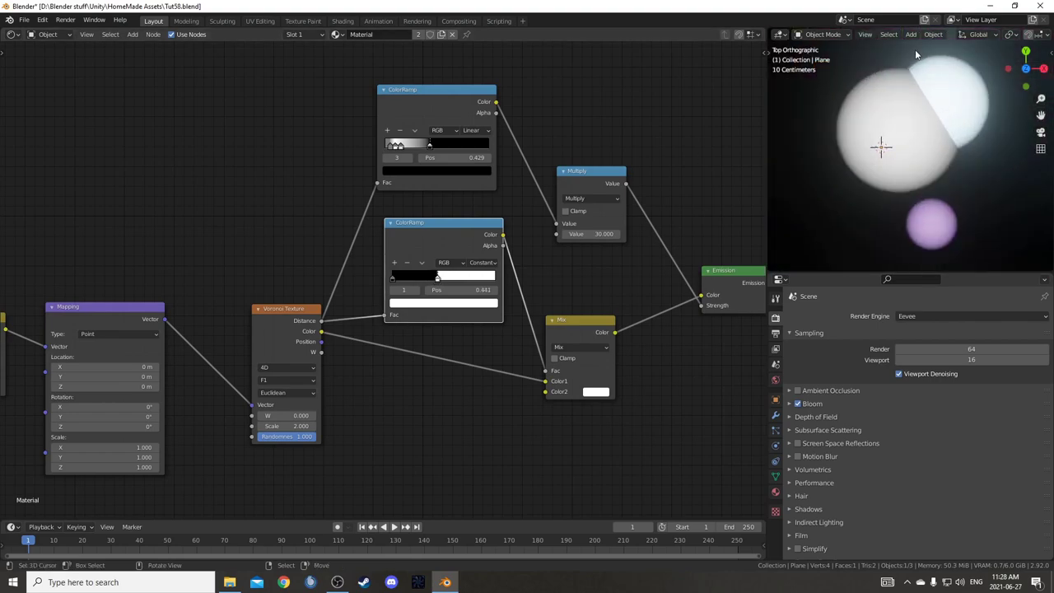
pyautogui.scroll(-4, 950, 108)
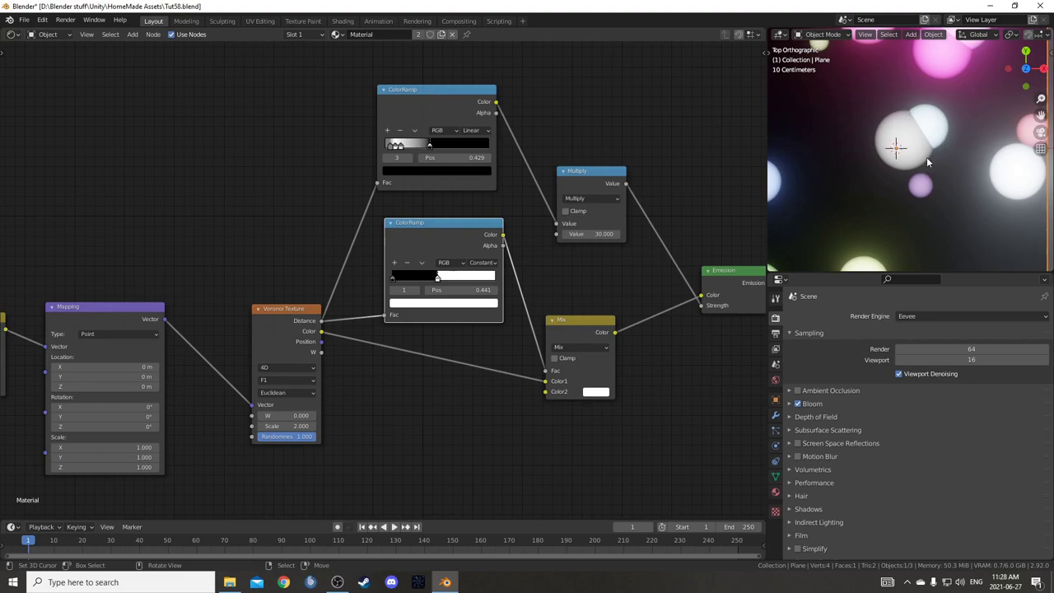
pyautogui.scroll(-4, 945, 131)
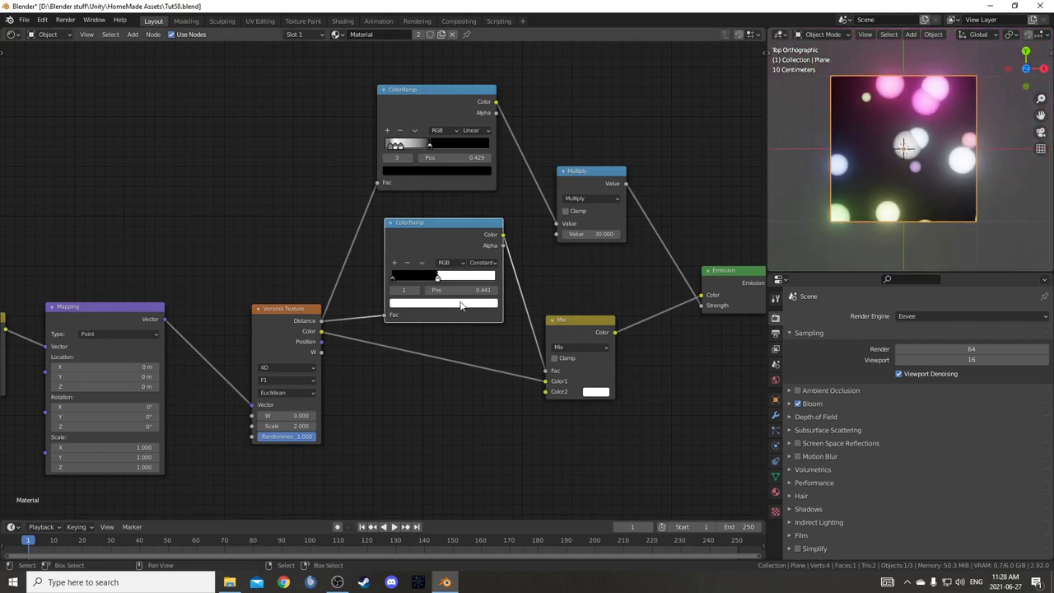
# - Undo the stop position changes on both ColorRamps
pyautogui.hotkey('ctrl', 'z')
pyautogui.hotkey('ctrl', 'z')
pyautogui.hotkey('ctrl', 'z')
pyautogui.hotkey('ctrl', 'z')
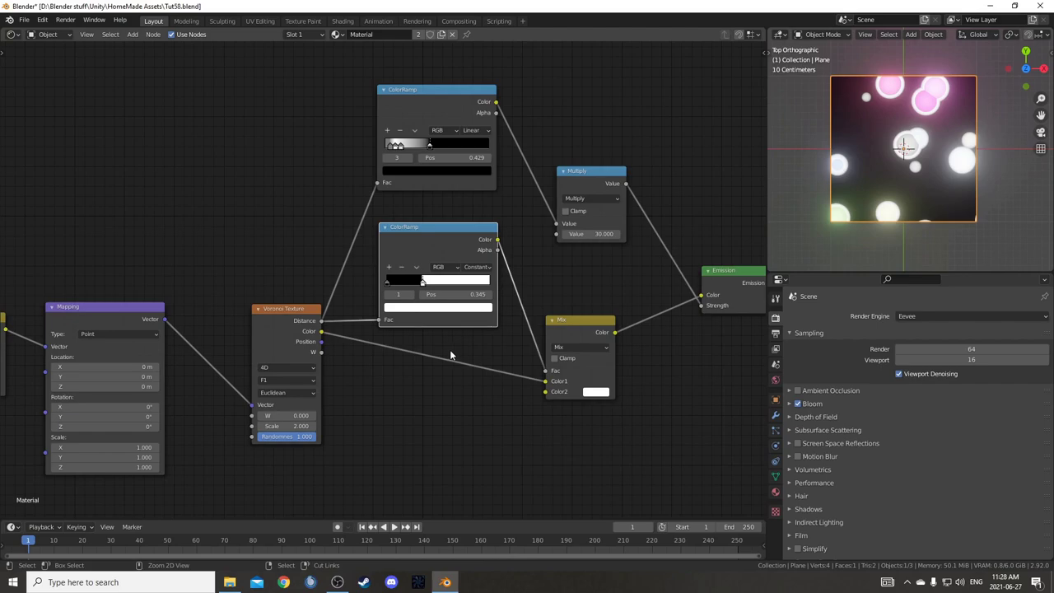
pyautogui.hotkey('ctrl', 'z')
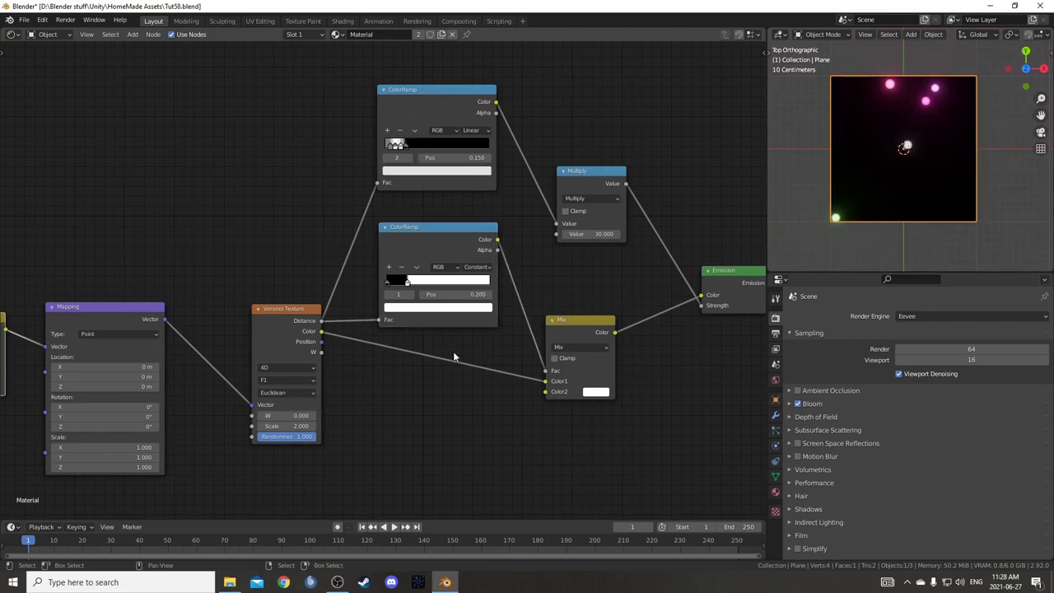
# - Duplicate the nodes from Mapping through Emission with their input link kept, placing the copy below the original branch
pyautogui.scroll(2, 453, 350)
pyautogui.scroll(-4, 883, 160)
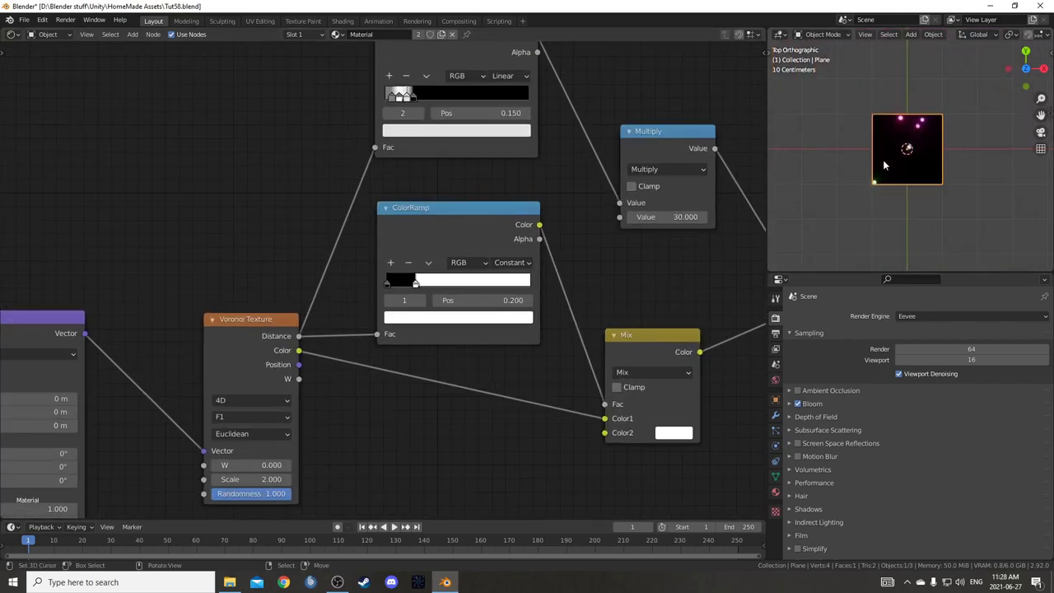
pyautogui.scroll(-3, 238, 369)
pyautogui.moveTo(248, 378); pyautogui.dragTo(262, 336, button='middle')
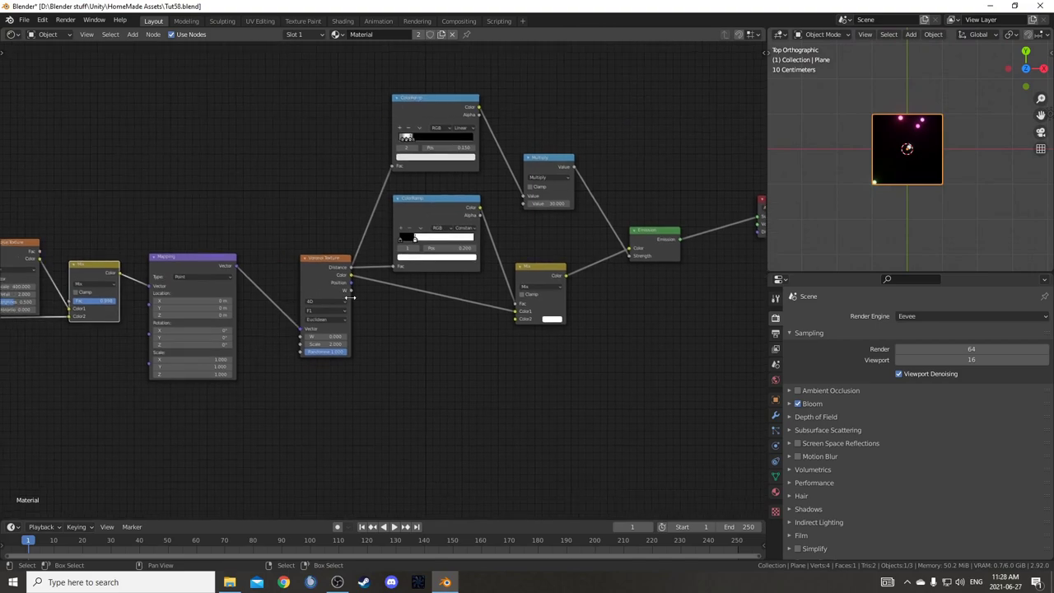
pyautogui.moveTo(424, 319); pyautogui.dragTo(417, 225, button='middle')
pyautogui.scroll(-2, 416, 226)
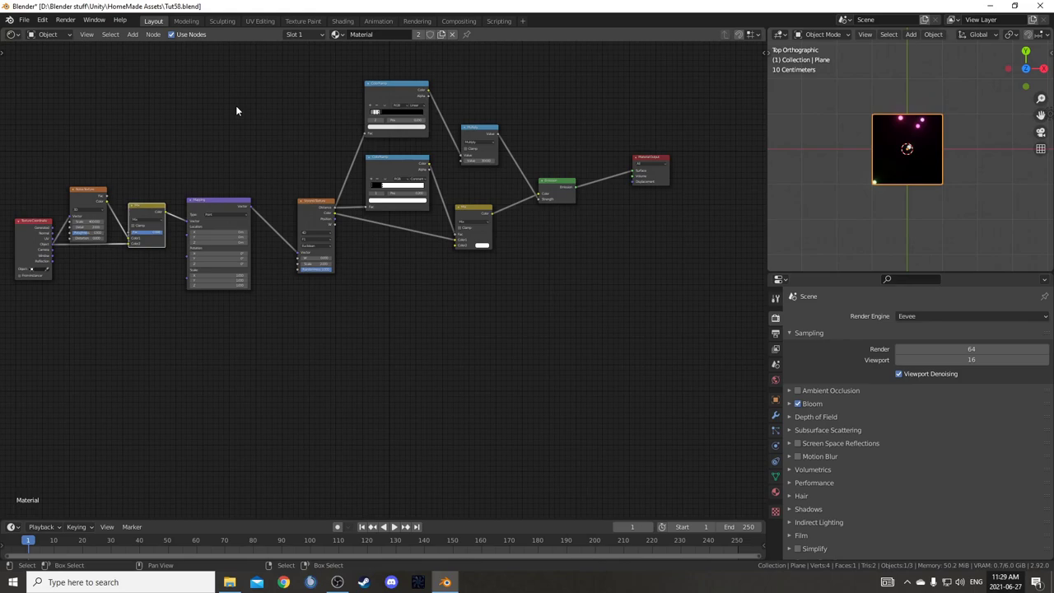
pyautogui.moveTo(205, 63); pyautogui.dragTo(577, 327)
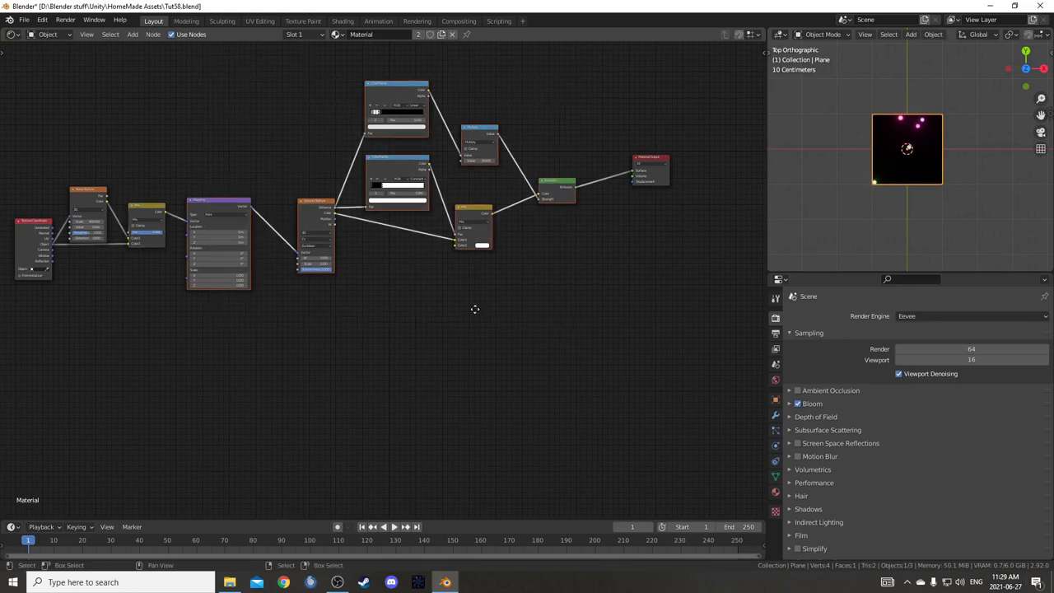
pyautogui.moveTo(474, 309); pyautogui.dragTo(492, 274, button='middle')
pyautogui.hotkey('shift', 'd')
pyautogui.click(504, 350)
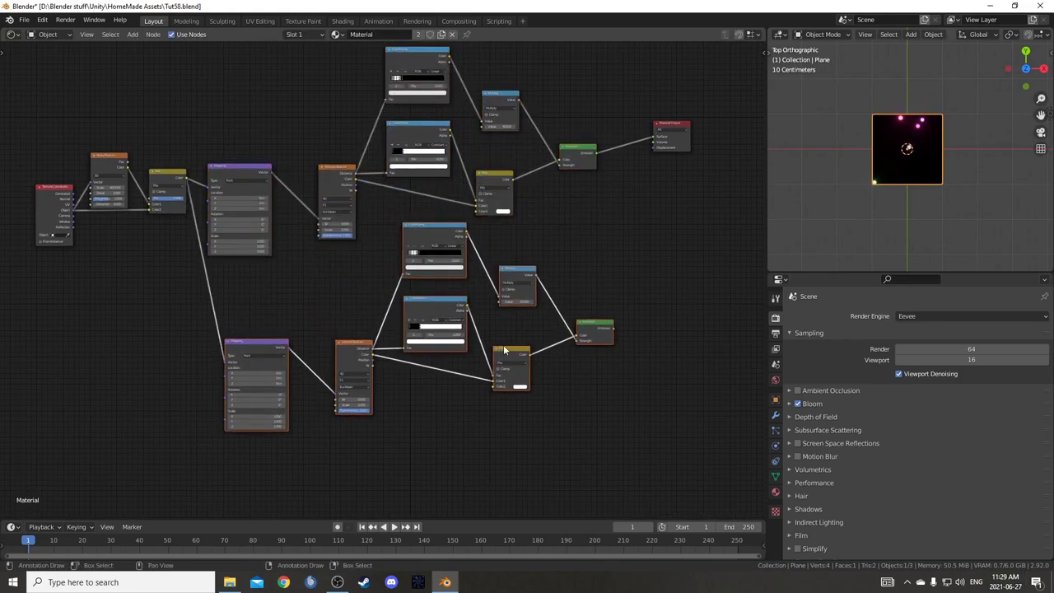
# - Move the original branch up clear of the copy, with a reroute point splitting the Mix output to both Mapping nodes
pyautogui.moveTo(504, 350); pyautogui.dragTo(512, 453, button='middle')
pyautogui.moveTo(222, 134); pyautogui.dragTo(600, 294)
pyautogui.press('g')
pyautogui.click(620, 182)
pyautogui.moveTo(261, 369); pyautogui.dragTo(349, 233, button='middle')
pyautogui.scroll(3, 346, 230)
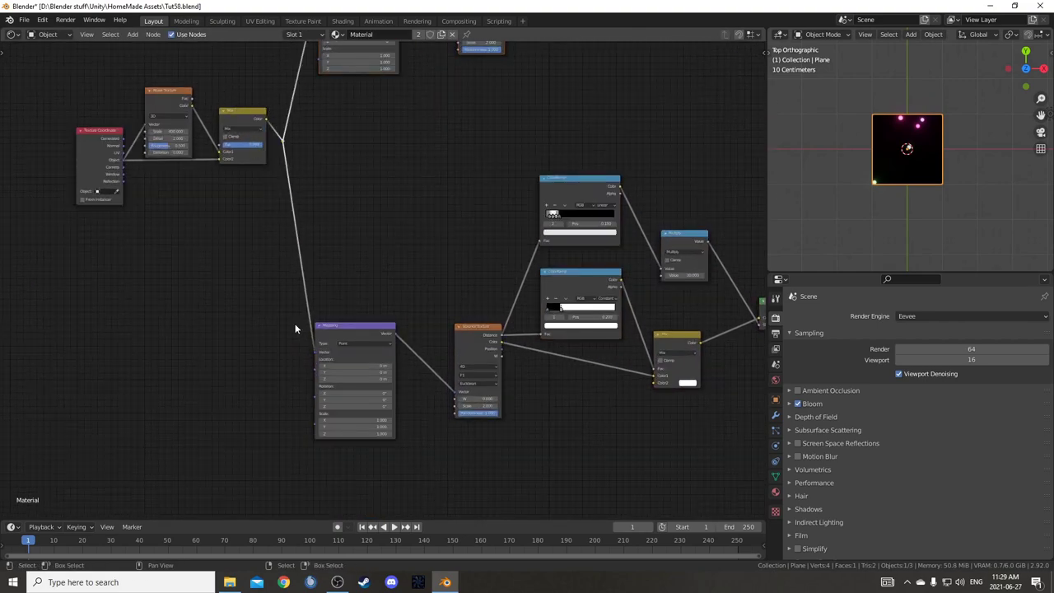
# - Move the Texture Coordinate, Noise Texture and first Mix nodes farther left, centred vertically between the two branches
pyautogui.scroll(-3, 363, 408)
pyautogui.moveTo(388, 402); pyautogui.dragTo(385, 357, button='middle')
pyautogui.moveTo(297, 322); pyautogui.dragTo(357, 377, button='middle')
pyautogui.moveTo(211, 147); pyautogui.dragTo(362, 281)
pyautogui.press('g')
pyautogui.click(233, 296)
pyautogui.scroll(2, 415, 375)
pyautogui.moveTo(428, 384); pyautogui.dragTo(382, 352, button='middle')
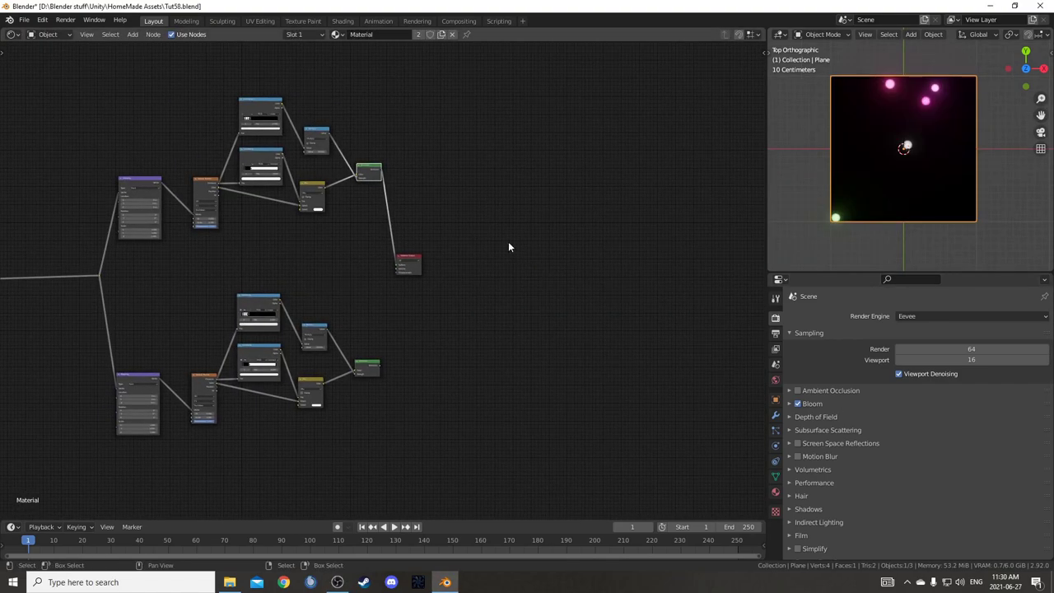
# - Move the Material Output node farther right, leaving room after the two Emission nodes
pyautogui.moveTo(397, 231); pyautogui.dragTo(466, 288)
pyautogui.press('h')
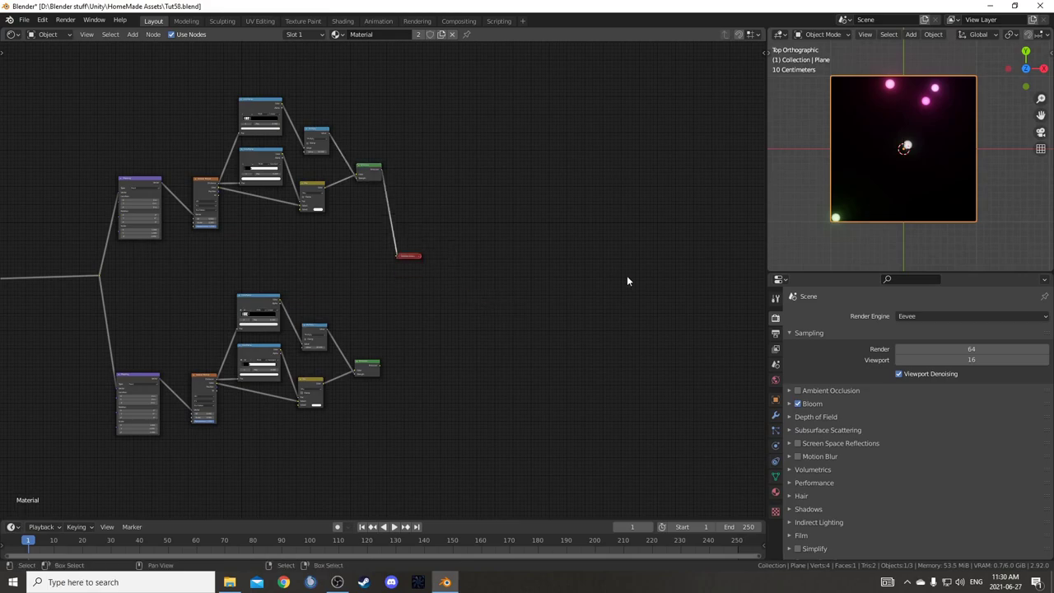
pyautogui.press('h')
pyautogui.press('g')
pyautogui.click(606, 270)
# - Combine the two Emission nodes with a Mix Shader feeding the Material Output, keeping its factor at 0.500
pyautogui.scroll(5, 394, 245)
pyautogui.moveTo(358, 187); pyautogui.dragTo(410, 186, button='middle')
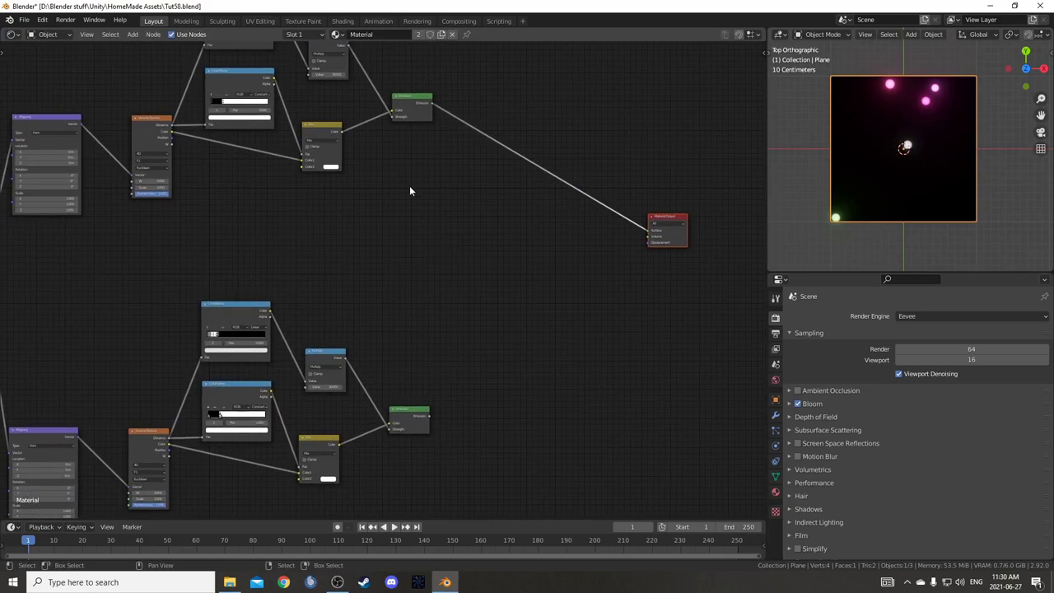
pyautogui.keyDown('ctrl'); pyautogui.keyDown('shift'); pyautogui.moveTo(415, 95); pyautogui.dragTo(415, 413, button='right'); pyautogui.keyUp('shift'); pyautogui.keyUp('ctrl')
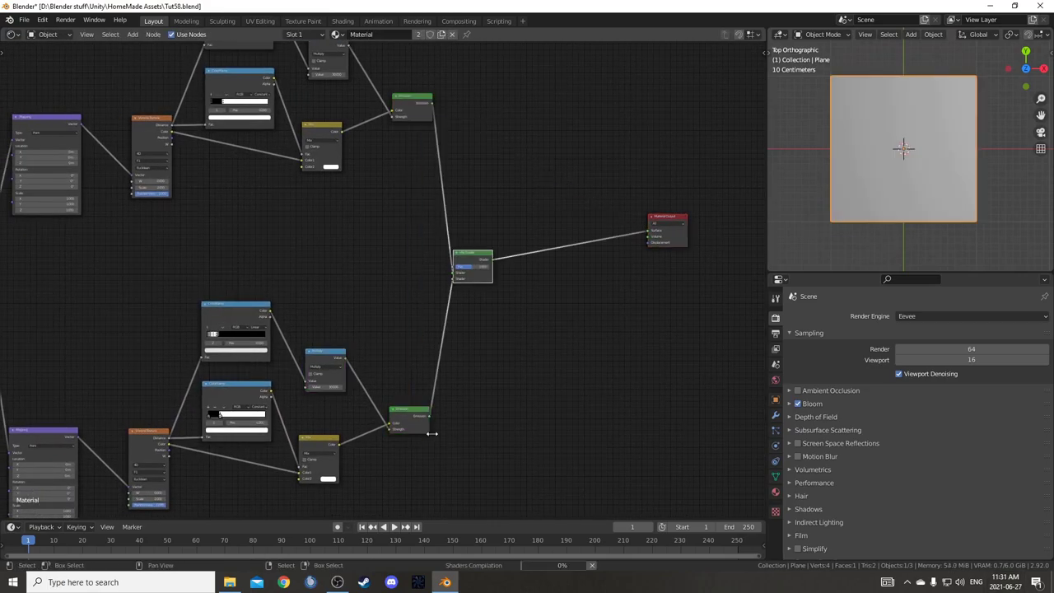
pyautogui.moveTo(490, 427); pyautogui.dragTo(550, 358, button='middle')
pyautogui.scroll(6, 549, 358)
pyautogui.moveTo(614, 137); pyautogui.dragTo(661, 122)
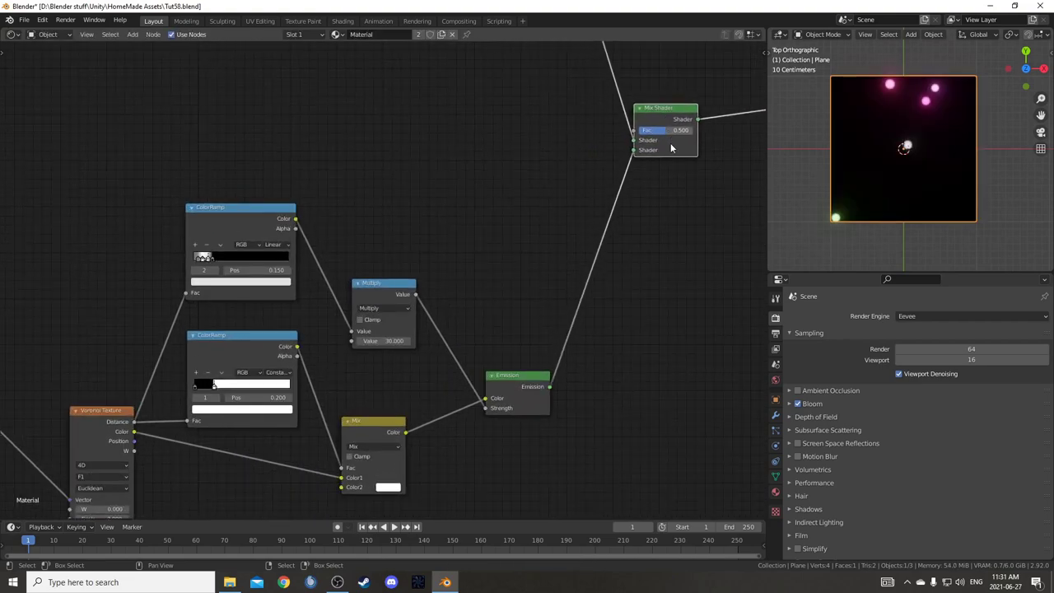
# - Offset the lower branch's Mapping location to X -0.2 m and Y 0.2 m
pyautogui.scroll(-1, 670, 148)
pyautogui.scroll(1, 278, 370)
pyautogui.moveTo(278, 370); pyautogui.dragTo(552, 316, button='middle')
pyautogui.scroll(-1, 451, 297)
pyautogui.scroll(2, 288, 311)
pyautogui.moveTo(303, 358); pyautogui.dragTo(343, 311, button='middle')
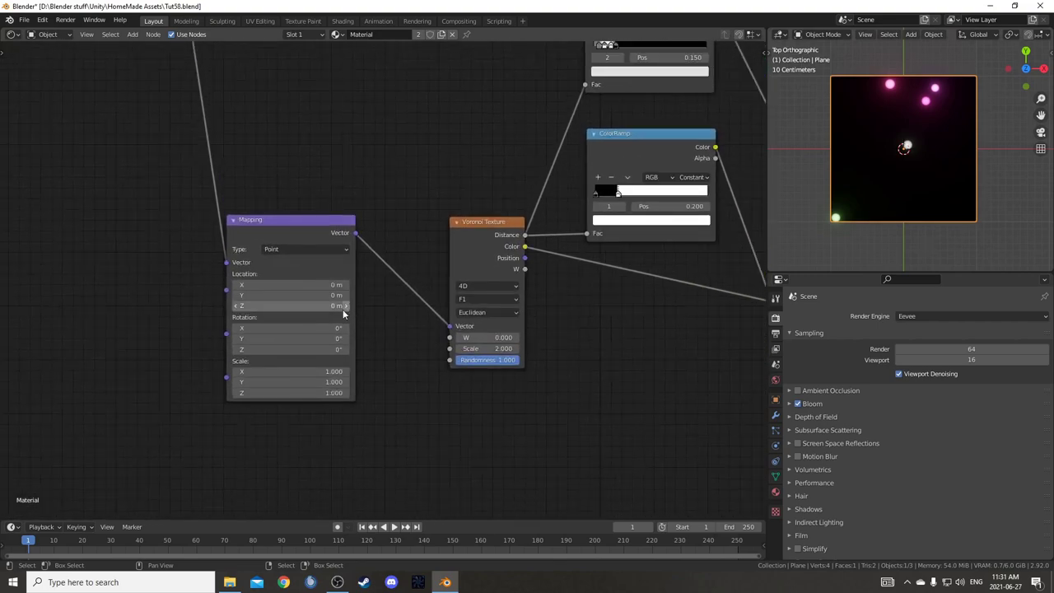
pyautogui.click(348, 297)
pyautogui.click(348, 295)
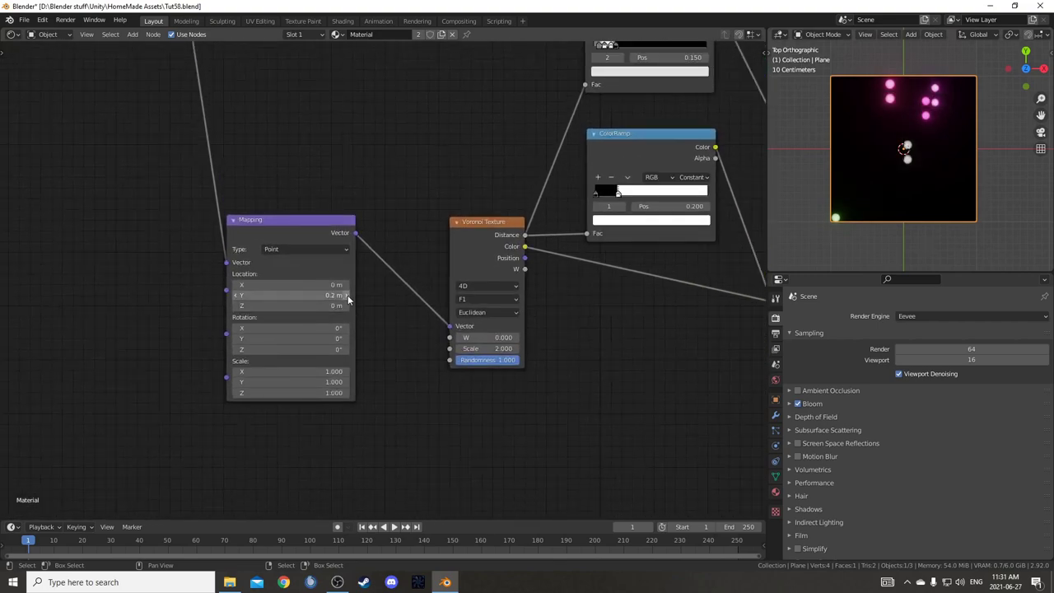
pyautogui.click(234, 286)
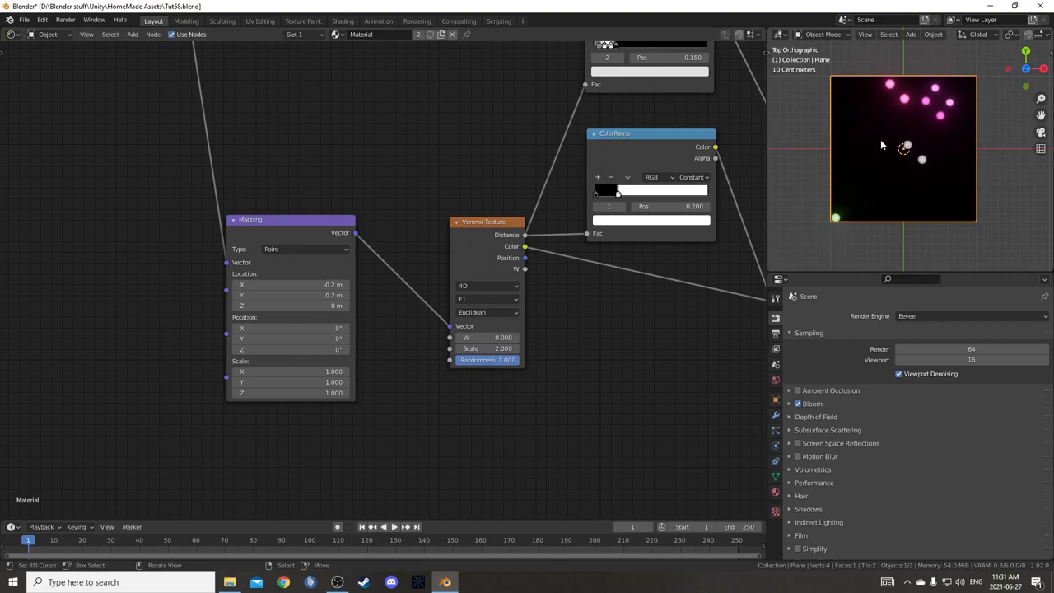
# - Try a Z location of 0.3 m on the lower branch's Mapping node and a W of 0.200 on its Voronoi Texture
pyautogui.click(346, 306)
pyautogui.click(346, 305)
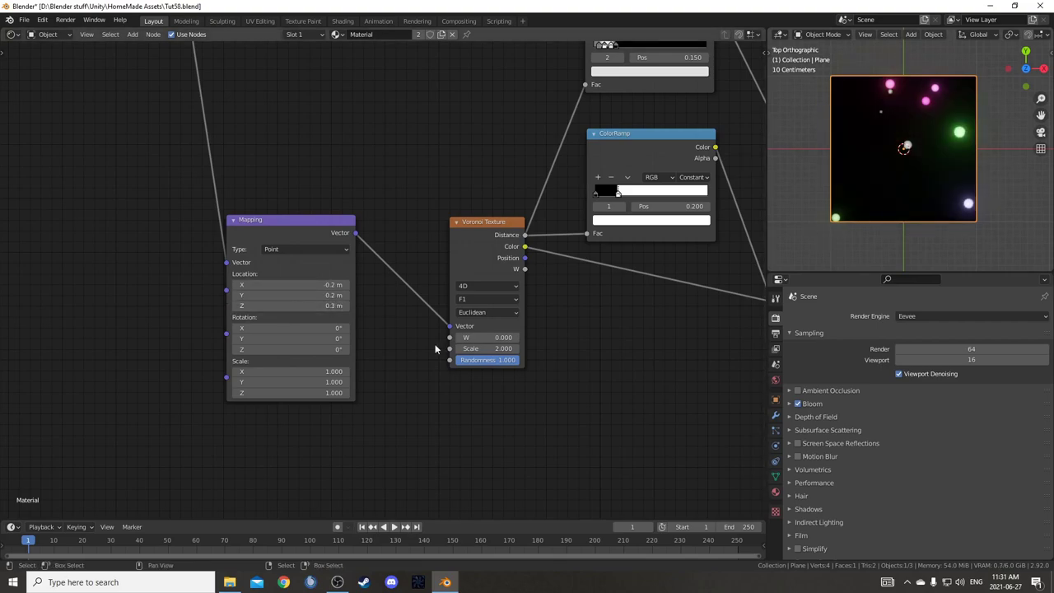
pyautogui.click(515, 337)
pyautogui.click(516, 337)
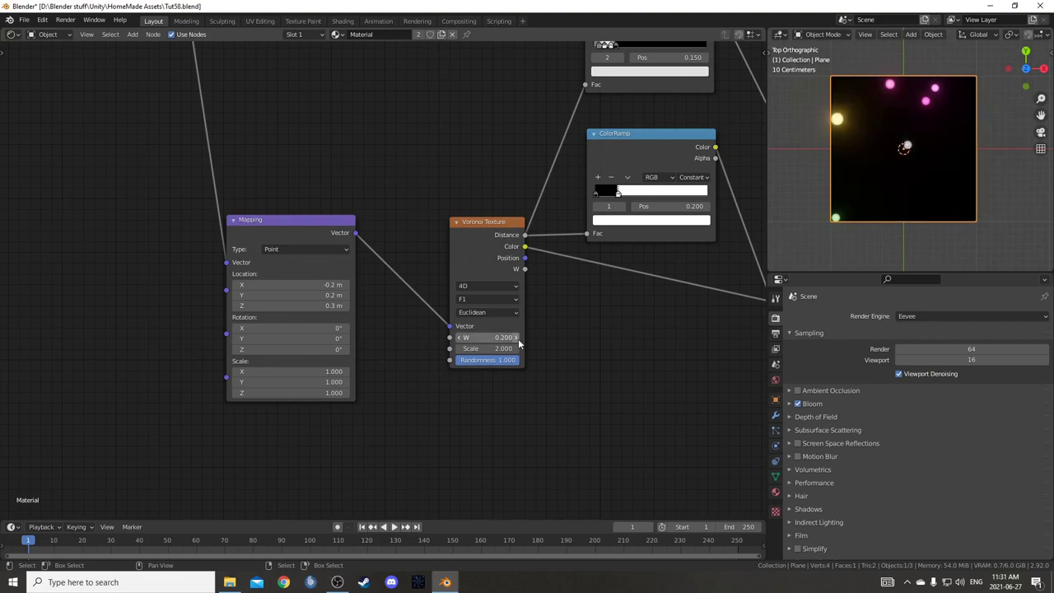
# - Return the lower Mapping node's Z location to 0 m and set W to 0.800 on its Voronoi Texture
pyautogui.click(237, 306)
pyautogui.click(237, 305)
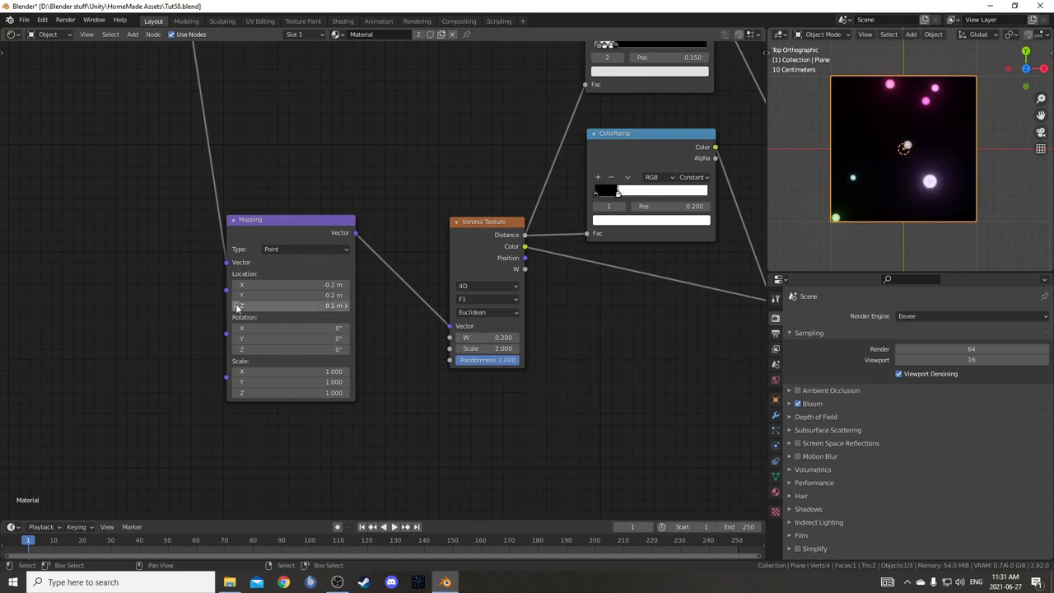
pyautogui.click(237, 305)
pyautogui.click(515, 337)
pyautogui.click(515, 338)
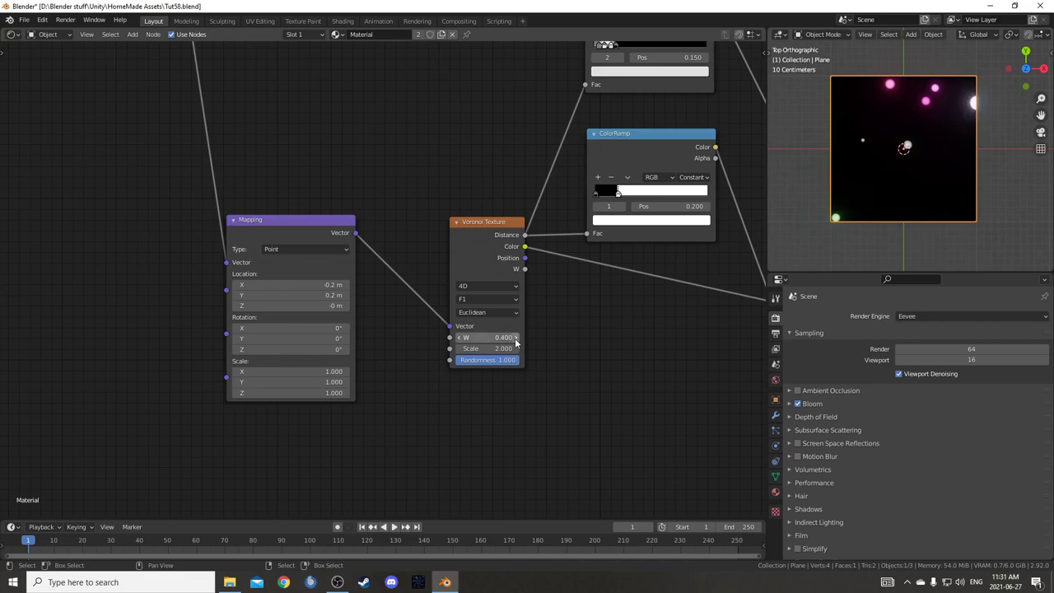
pyautogui.click(514, 337)
pyautogui.click(515, 337)
pyautogui.click(515, 337)
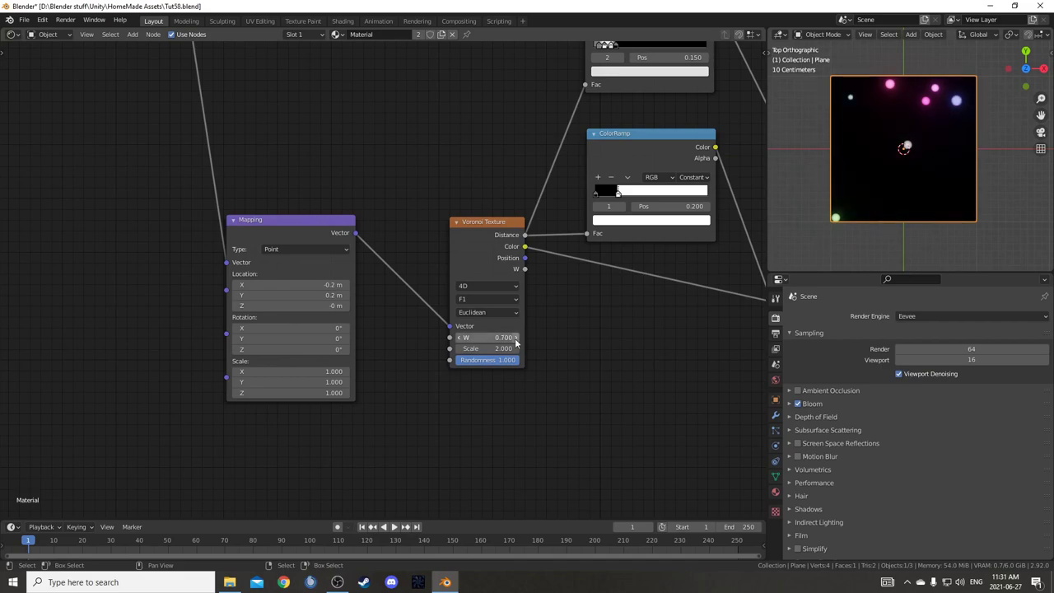
pyautogui.click(514, 338)
# - Reposition the first two stops of the lower branch's linear ColorRamp at 0.045 and 0.114 to soften the spot's dark centre
pyautogui.scroll(5, 895, 191)
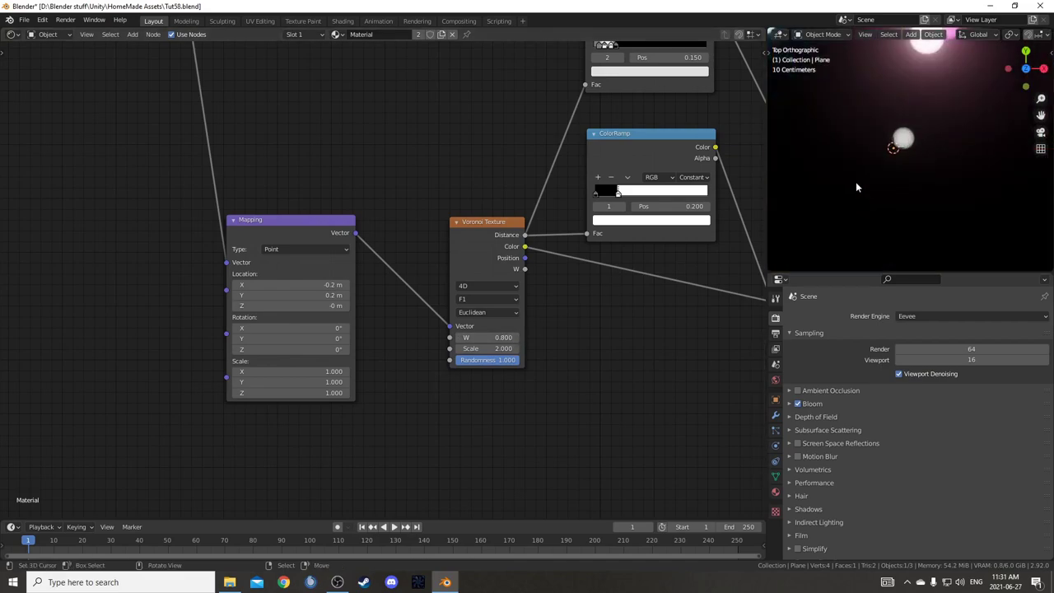
pyautogui.scroll(4, 895, 164)
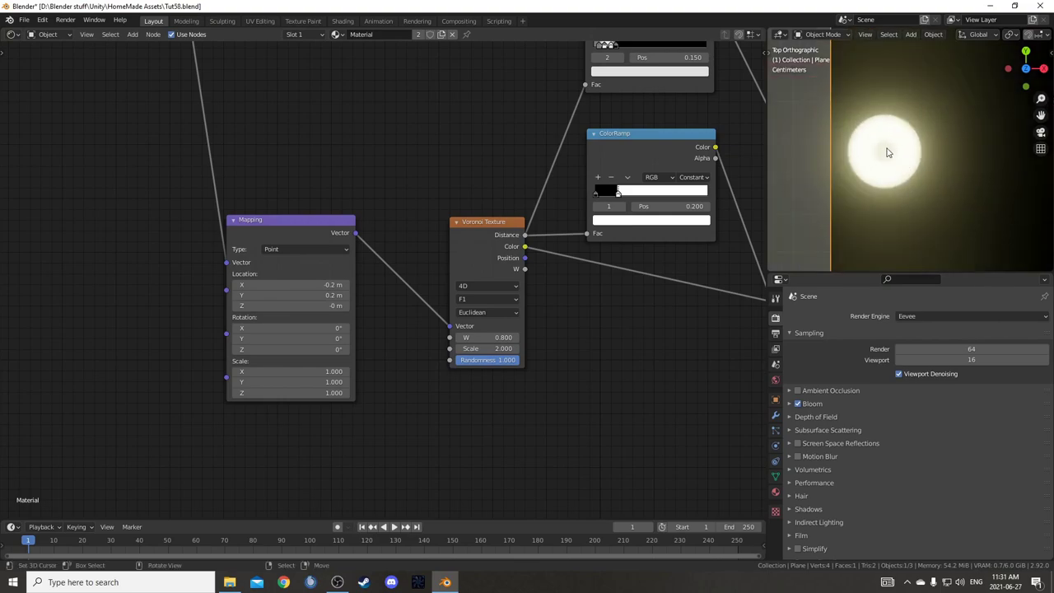
pyautogui.scroll(-3, 449, 167)
pyautogui.moveTo(502, 214); pyautogui.dragTo(459, 265, button='middle')
pyautogui.scroll(2, 459, 265)
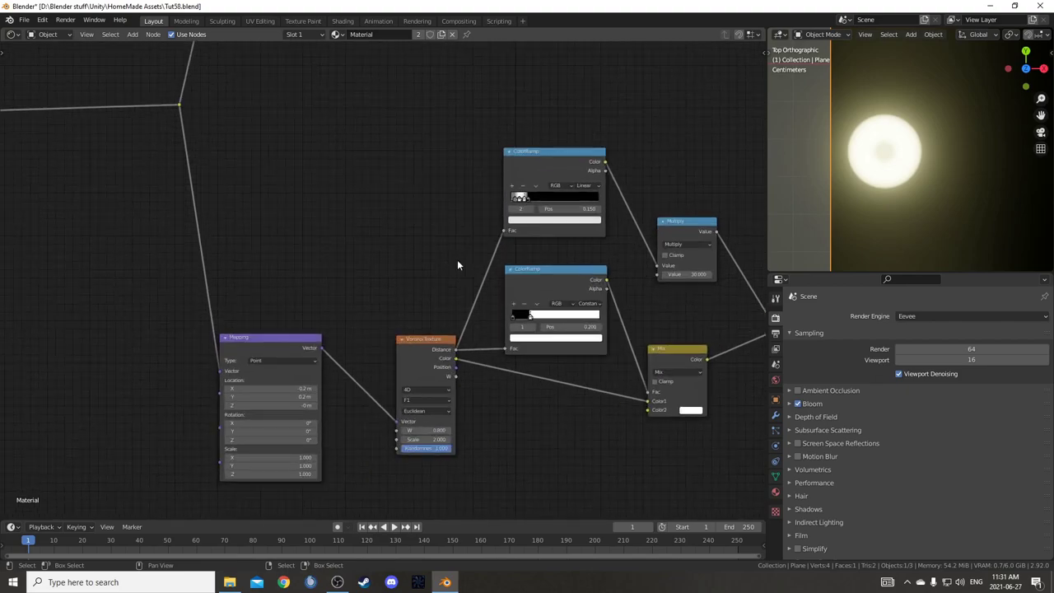
pyautogui.scroll(4, 458, 265)
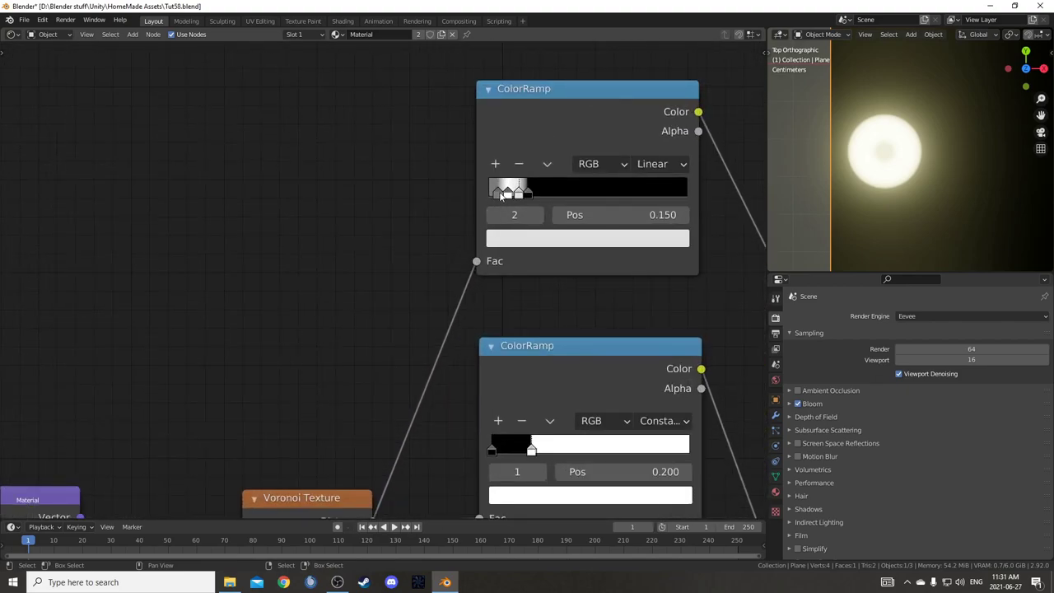
pyautogui.moveTo(499, 195); pyautogui.dragTo(497, 195)
pyautogui.click(495, 197)
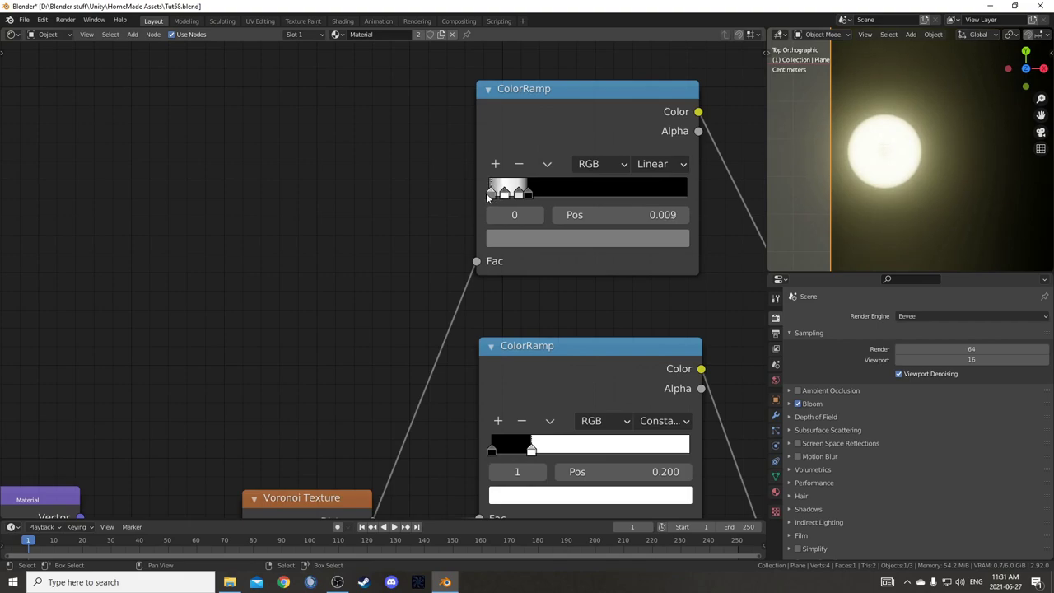
pyautogui.click(510, 196)
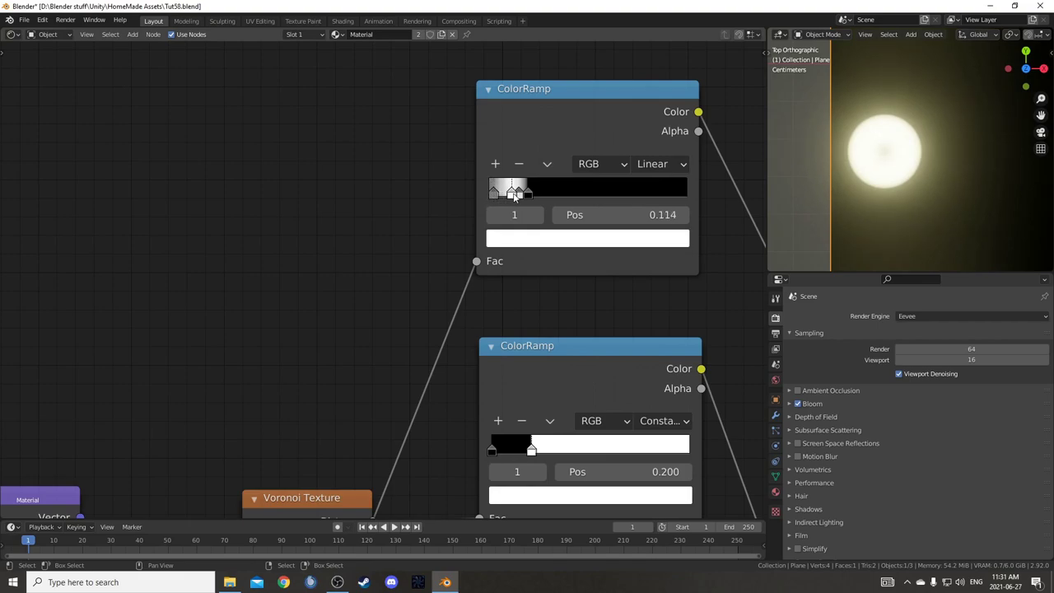
pyautogui.click(493, 194)
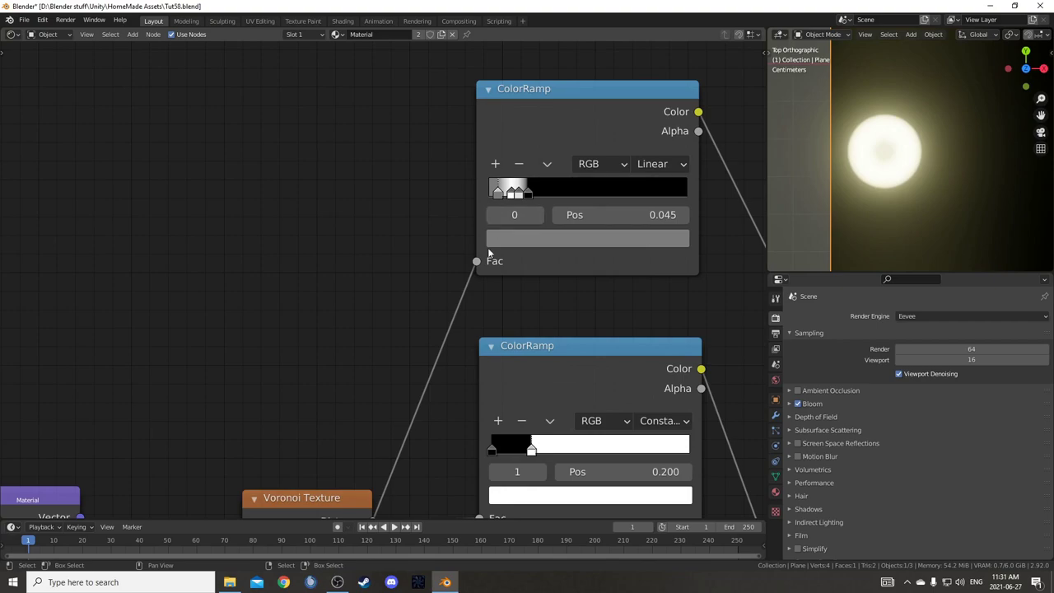
pyautogui.scroll(-5, 488, 254)
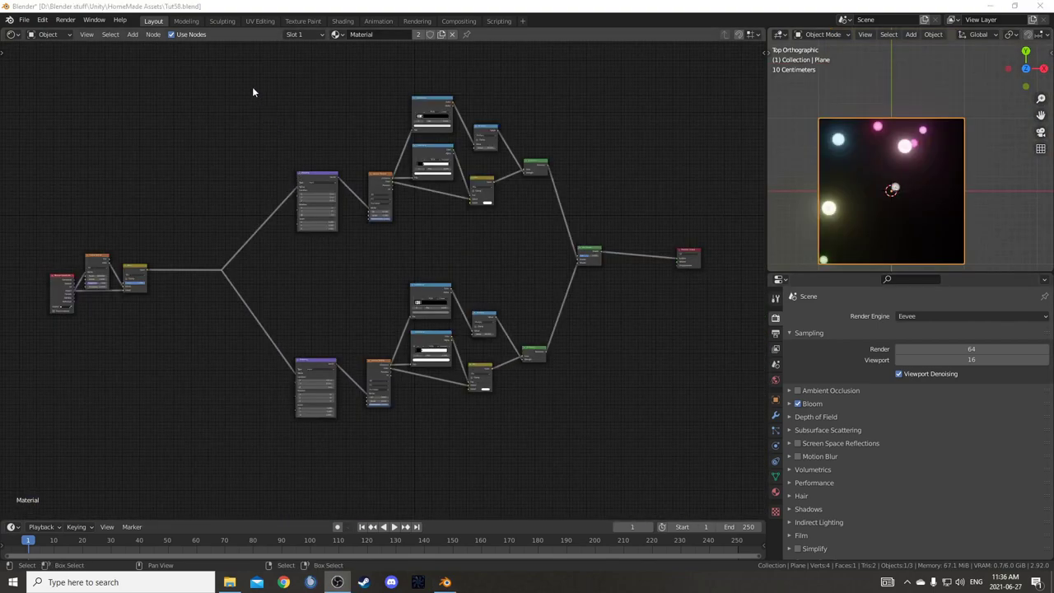
# - Move both Voronoi branches together with their Mix Shader up, clearing space below them
pyautogui.moveTo(253, 93); pyautogui.dragTo(637, 424)
pyautogui.press('Home')
pyautogui.press('g')
pyautogui.click(493, 161)
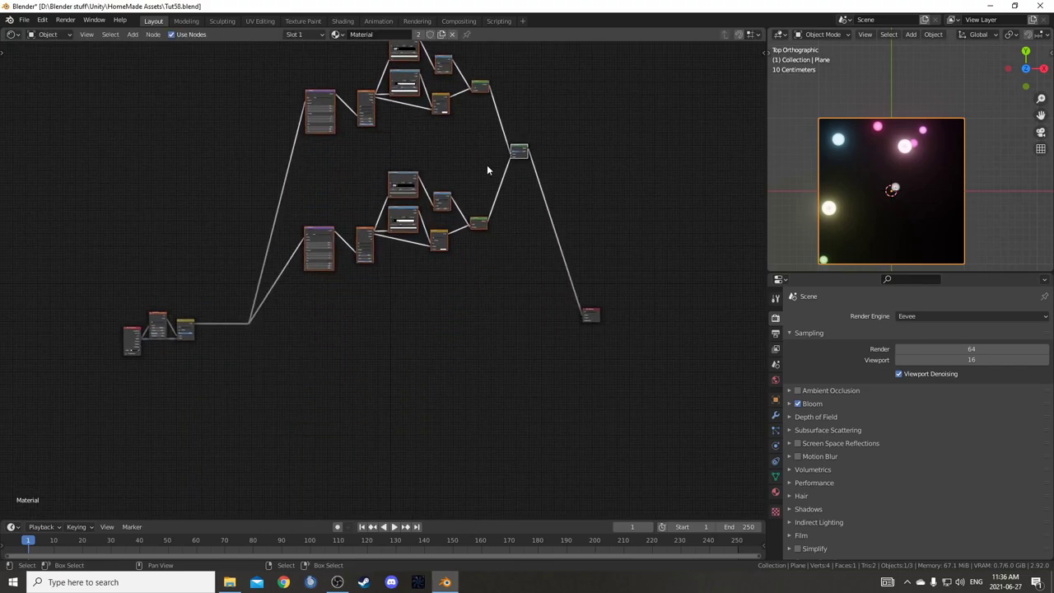
# - Duplicate the two branches and their Mix Shader below the originals, keeping the incoming links from the reroute point
pyautogui.hotkey('shift', 'd')
pyautogui.click(461, 400)
pyautogui.scroll(2, 369, 430)
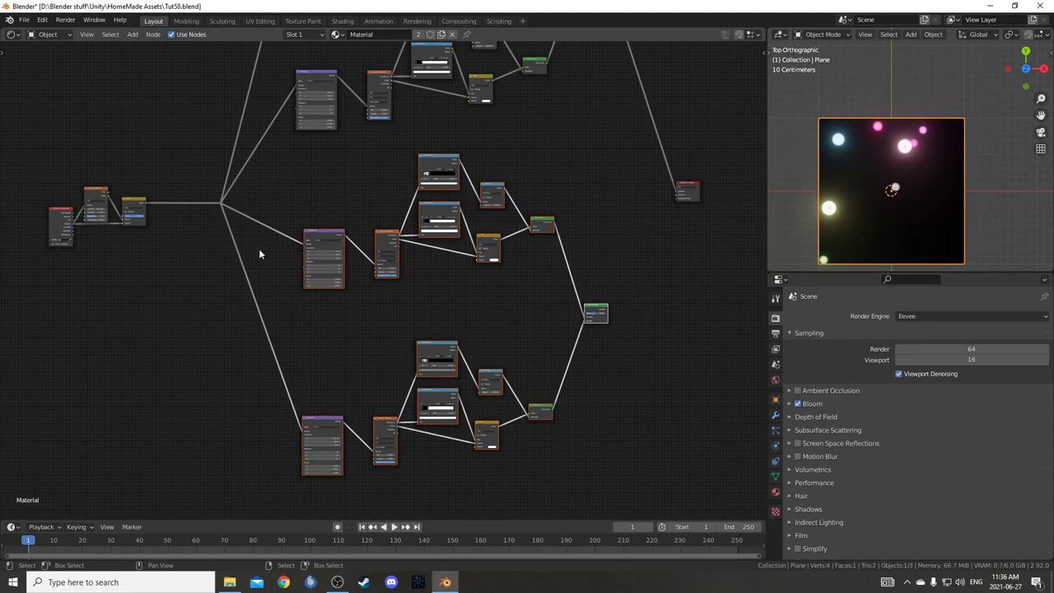
# - Move the Material Output node farther right, leaving room after the two Mix Shaders
pyautogui.scroll(2, 259, 249)
pyautogui.moveTo(577, 206); pyautogui.dragTo(305, 322, button='middle')
pyautogui.scroll(-5, 387, 298)
pyautogui.moveTo(581, 338); pyautogui.dragTo(374, 254)
pyautogui.press('g')
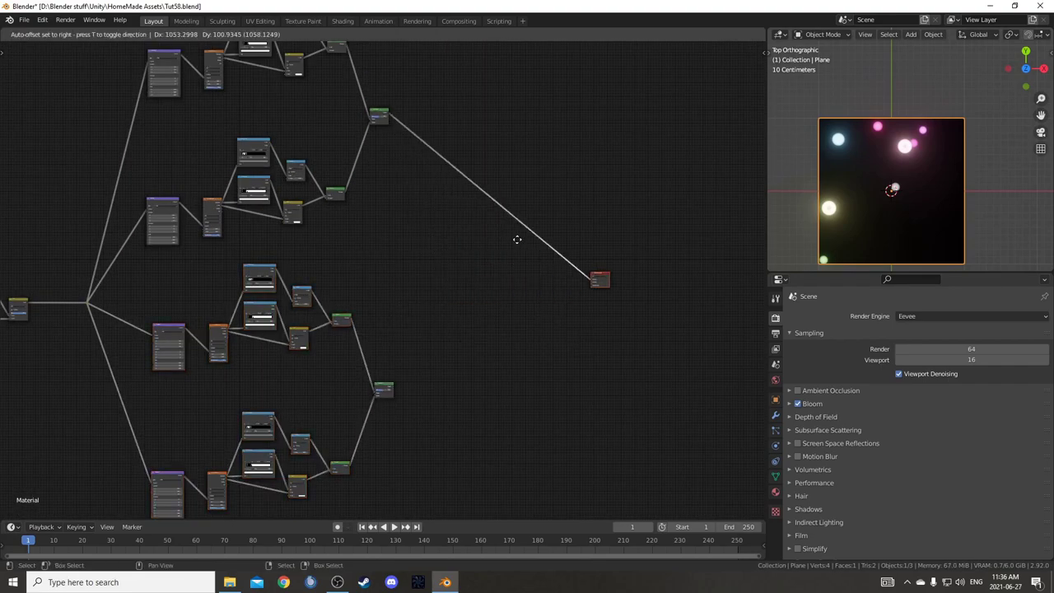
pyautogui.click(547, 232)
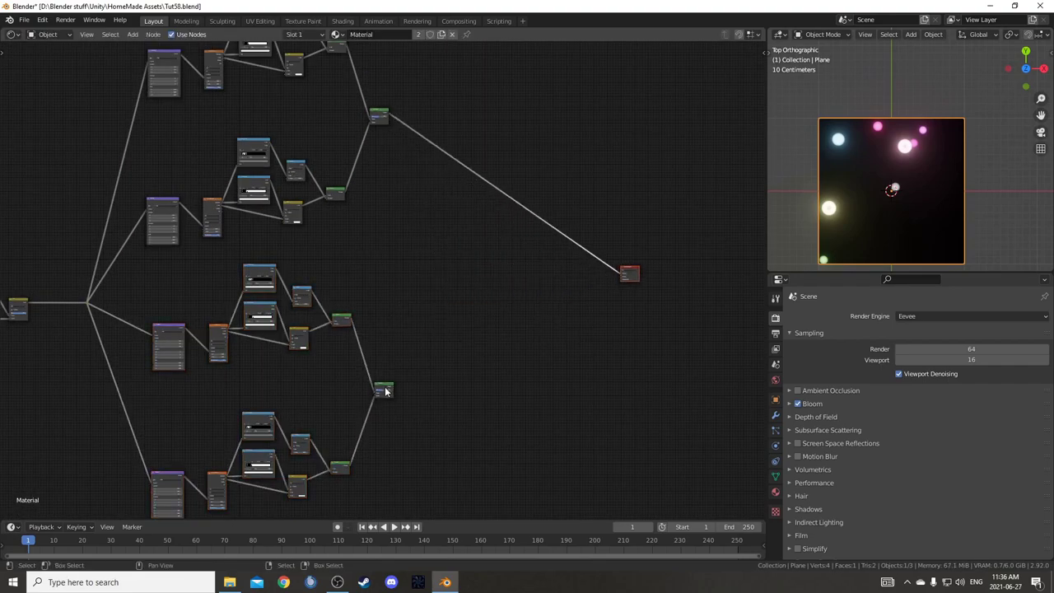
# - Combine the original and duplicated Mix Shaders with another Mix Shader feeding the Material Output, placed between them and the output
pyautogui.keyDown('ctrl'); pyautogui.keyDown('shift'); pyautogui.moveTo(386, 392); pyautogui.dragTo(379, 118, button='right'); pyautogui.keyUp('shift'); pyautogui.keyUp('ctrl')
pyautogui.scroll(3, 440, 243)
pyautogui.moveTo(428, 232); pyautogui.dragTo(533, 226)
# - Set the third branch's Mapping location to X 0.3 m and Z 0.2 m, and its Voronoi Texture's W to 0.400
pyautogui.scroll(1, 305, 314)
pyautogui.moveTo(305, 314); pyautogui.dragTo(633, 190, button='middle')
pyautogui.scroll(5, 473, 261)
pyautogui.scroll(3, 392, 286)
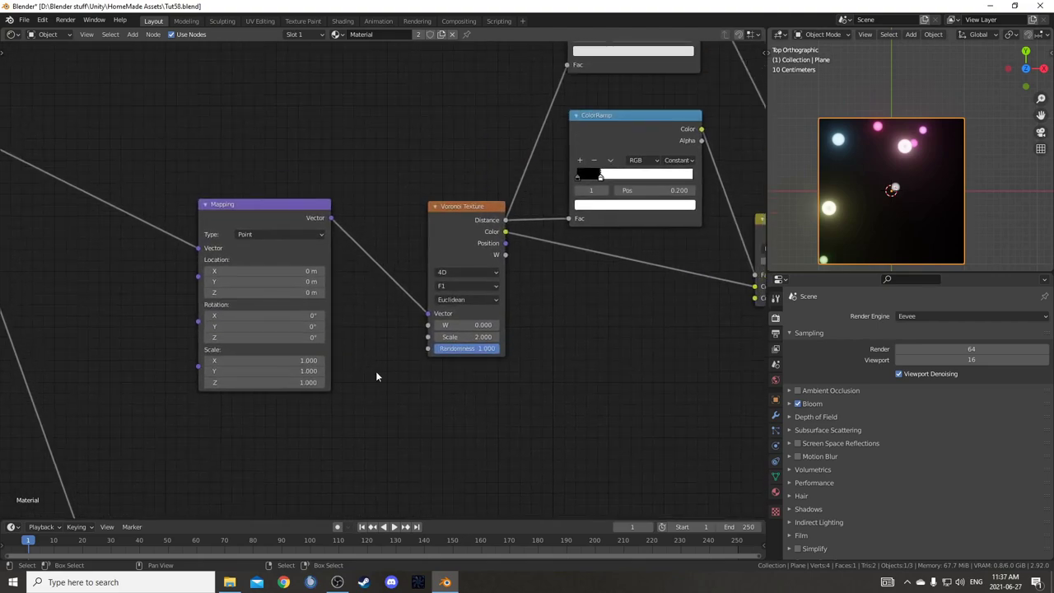
pyautogui.click(321, 294)
pyautogui.click(321, 294)
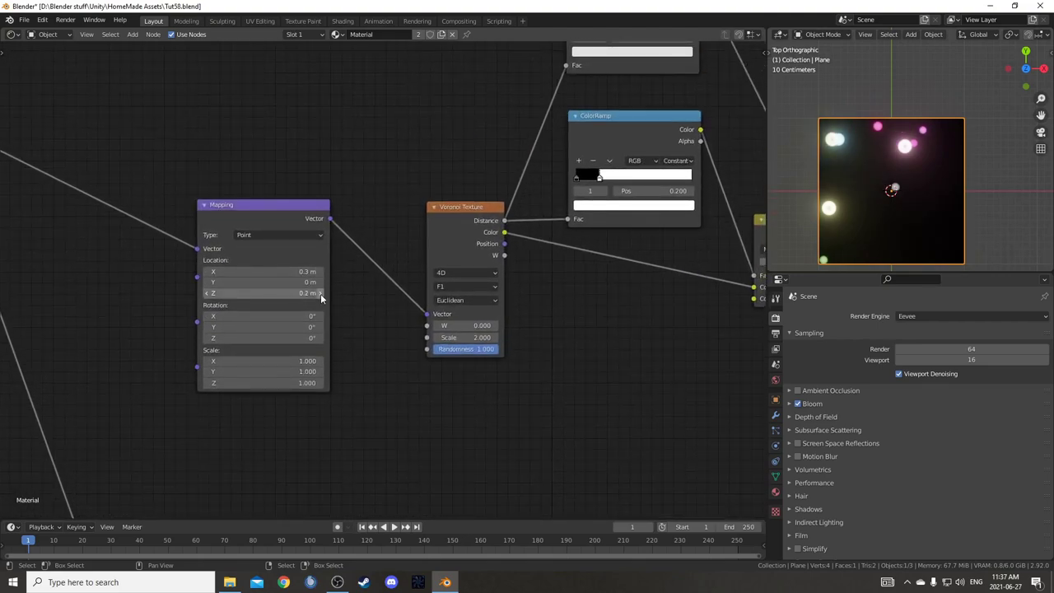
pyautogui.click(496, 326)
pyautogui.click(496, 326)
pyautogui.click(495, 325)
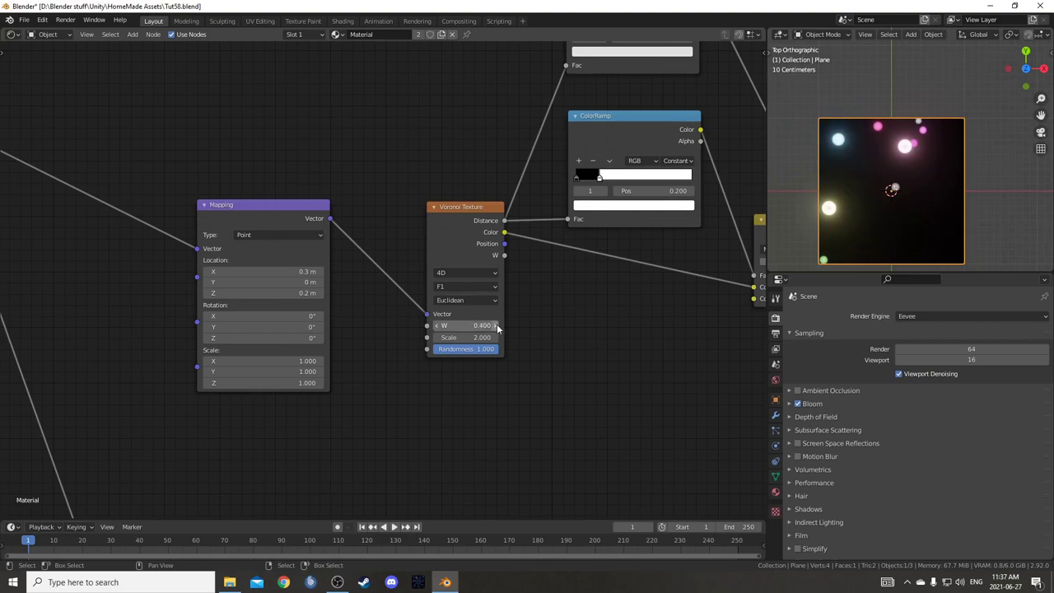
# - Set the fourth branch's Voronoi W to 1.700 and its Mapping location's Y to 1.4 m, raising Z as well
pyautogui.scroll(-5, 508, 360)
pyautogui.moveTo(500, 412); pyautogui.dragTo(446, 218, button='middle')
pyautogui.moveTo(344, 421); pyautogui.dragTo(336, 238, button='middle')
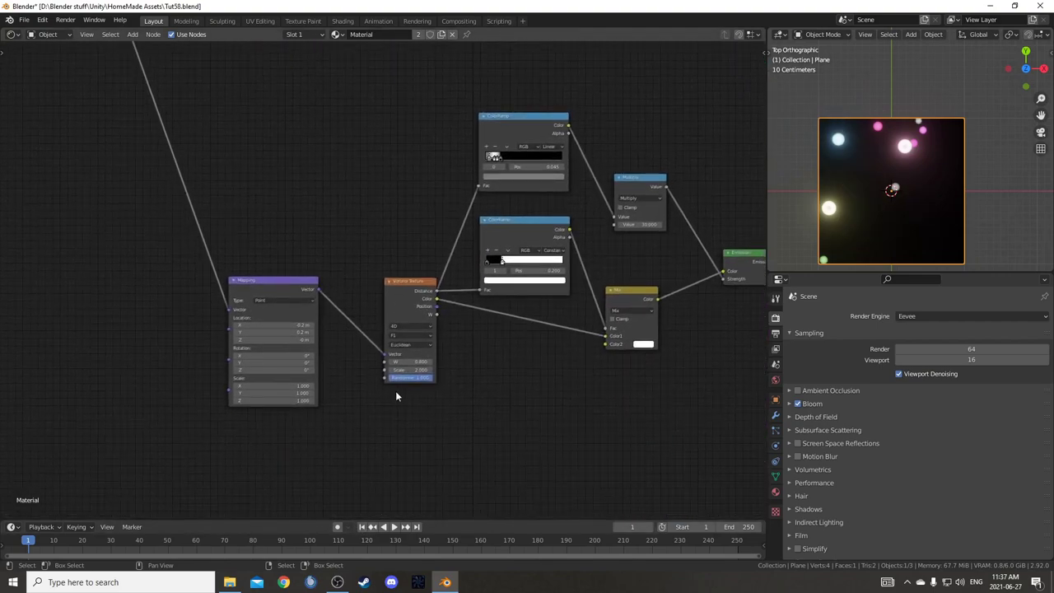
pyautogui.click(432, 361)
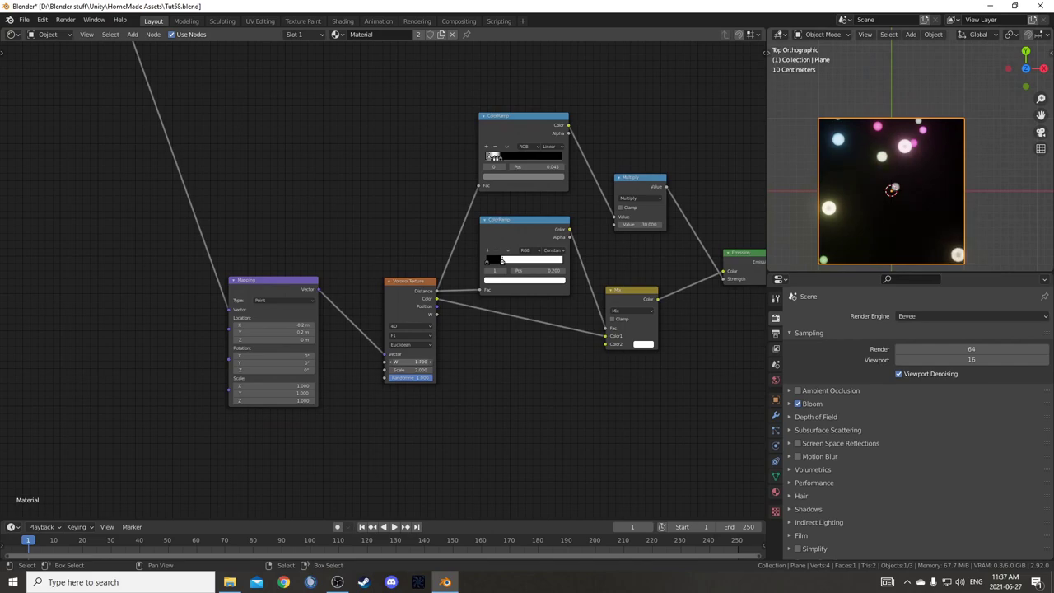
pyautogui.moveTo(275, 332); pyautogui.dragTo(279, 339)
pyautogui.scroll(-8, 499, 346)
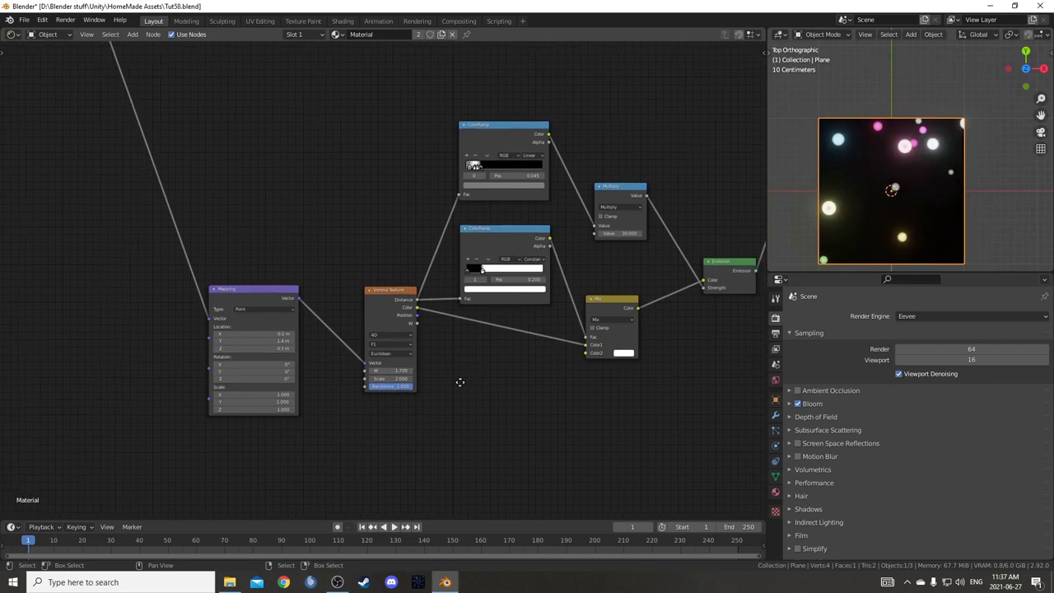
pyautogui.scroll(-1, 468, 350)
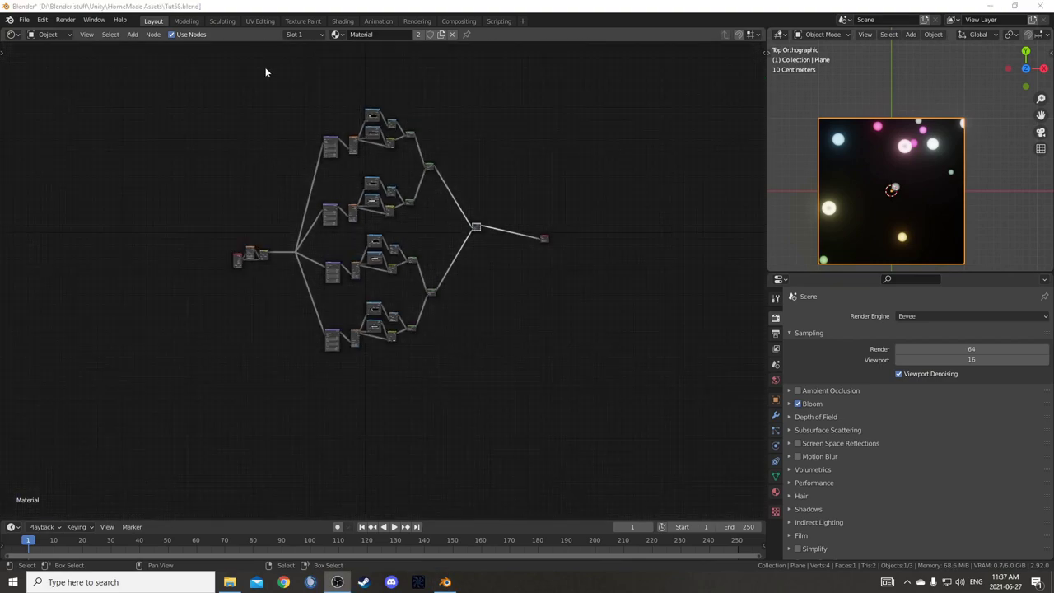
# - Duplicate all four branches with their Mix Shaders below the originals, keeping the incoming links from the reroute point
pyautogui.moveTo(292, 87); pyautogui.dragTo(512, 369)
pyautogui.moveTo(490, 359); pyautogui.dragTo(484, 245, button='middle')
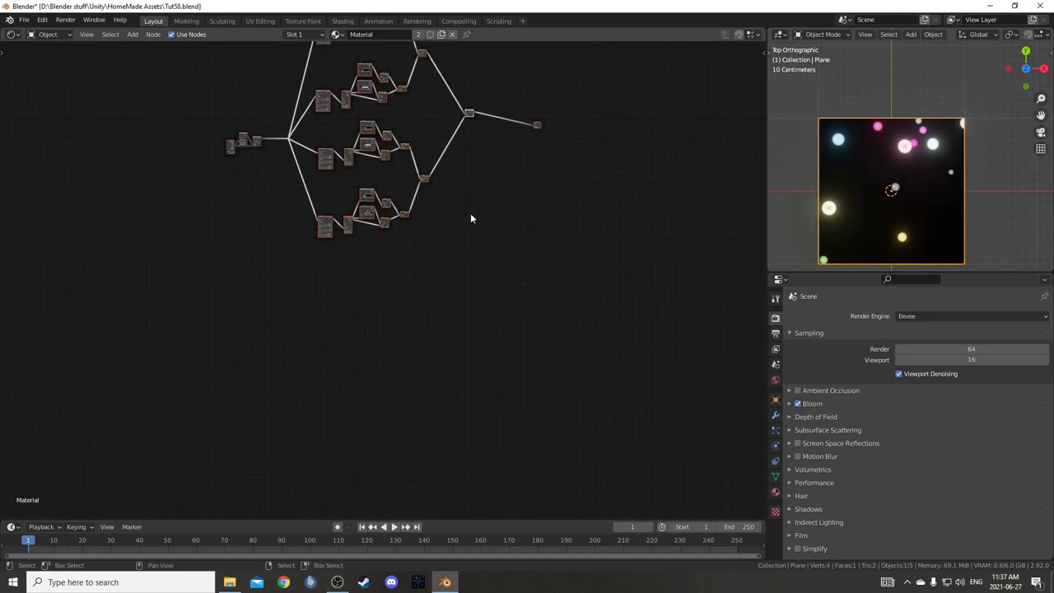
pyautogui.moveTo(463, 138); pyautogui.dragTo(458, 257, button='middle')
pyautogui.moveTo(299, 73); pyautogui.dragTo(469, 406)
pyautogui.moveTo(455, 323); pyautogui.dragTo(453, 247, button='middle')
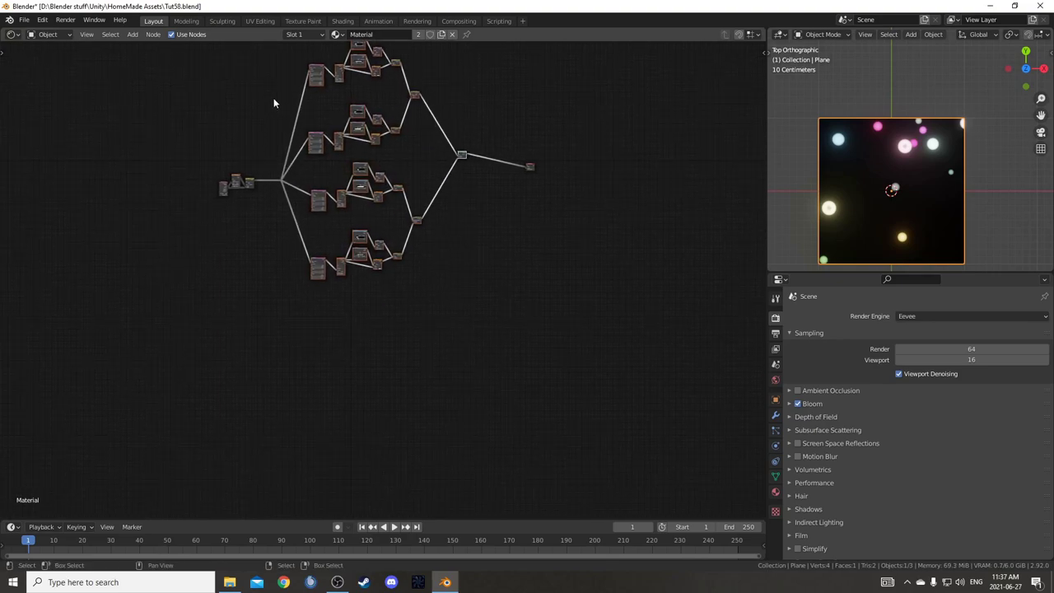
pyautogui.hotkey('ctrl', 'shift', 'd')
pyautogui.click(366, 384)
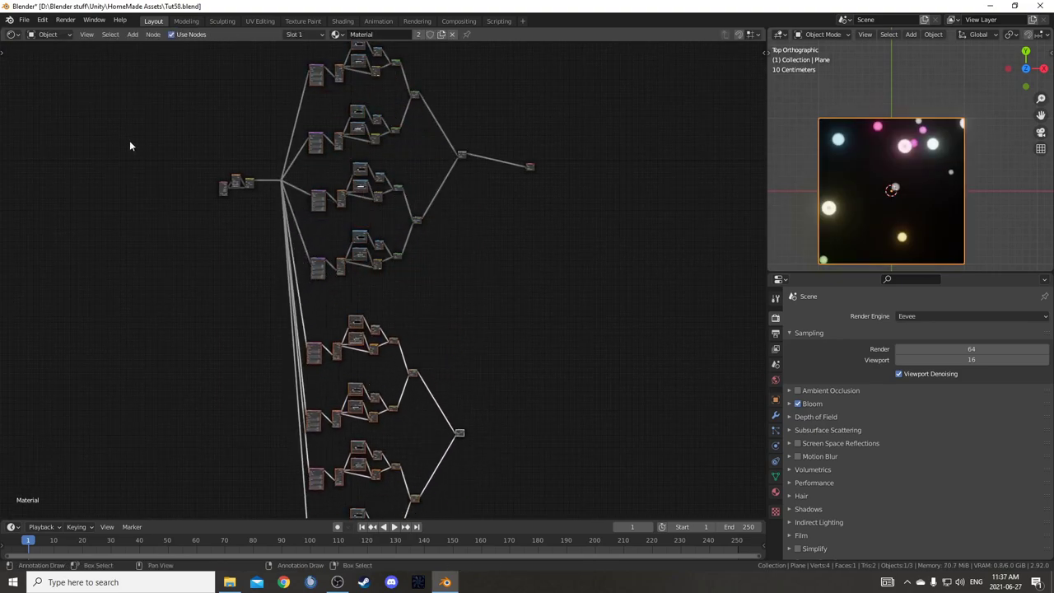
# - Move the Texture Coordinate, Noise Texture, Mix and reroute nodes down and farther left, centred between the two branch groups
pyautogui.moveTo(151, 129); pyautogui.dragTo(286, 217)
pyautogui.press('g')
pyautogui.click(115, 371)
pyautogui.moveTo(464, 335); pyautogui.dragTo(426, 279, button='middle')
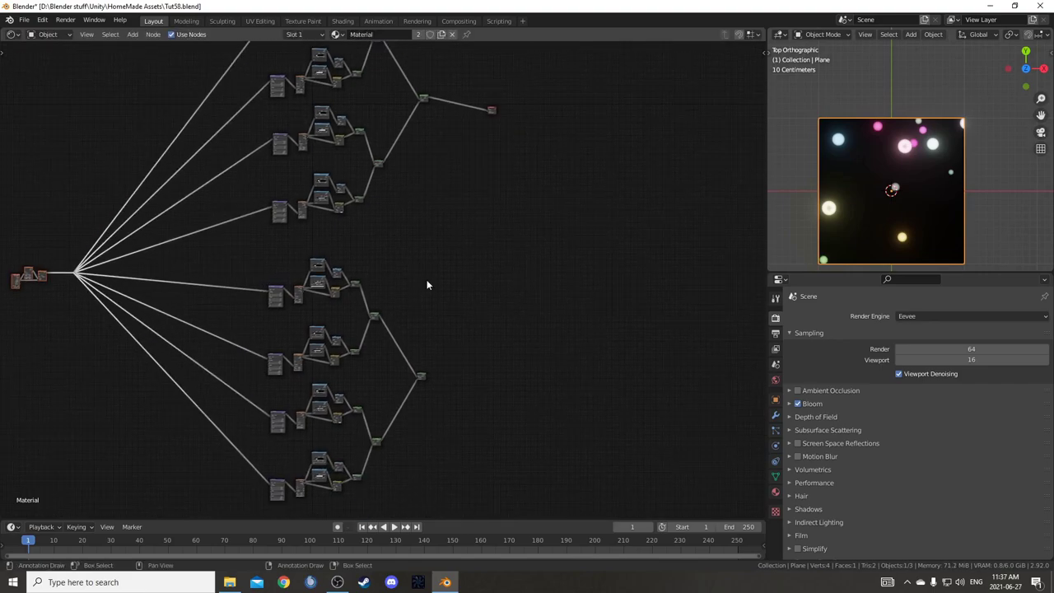
# - Combine the final Mix Shaders of the two four-branch groups with a new Mix Shader
pyautogui.scroll(-2, 427, 278)
pyautogui.keyDown('ctrl'); pyautogui.keyDown('shift'); pyautogui.moveTo(420, 125); pyautogui.dragTo(419, 363, button='right'); pyautogui.keyUp('shift'); pyautogui.keyUp('ctrl')
pyautogui.scroll(2, 465, 344)
# - Vary the fifth branch by changing its Voronoi Texture's W and its Mapping node's Y and Z location
pyautogui.scroll(7, 461, 338)
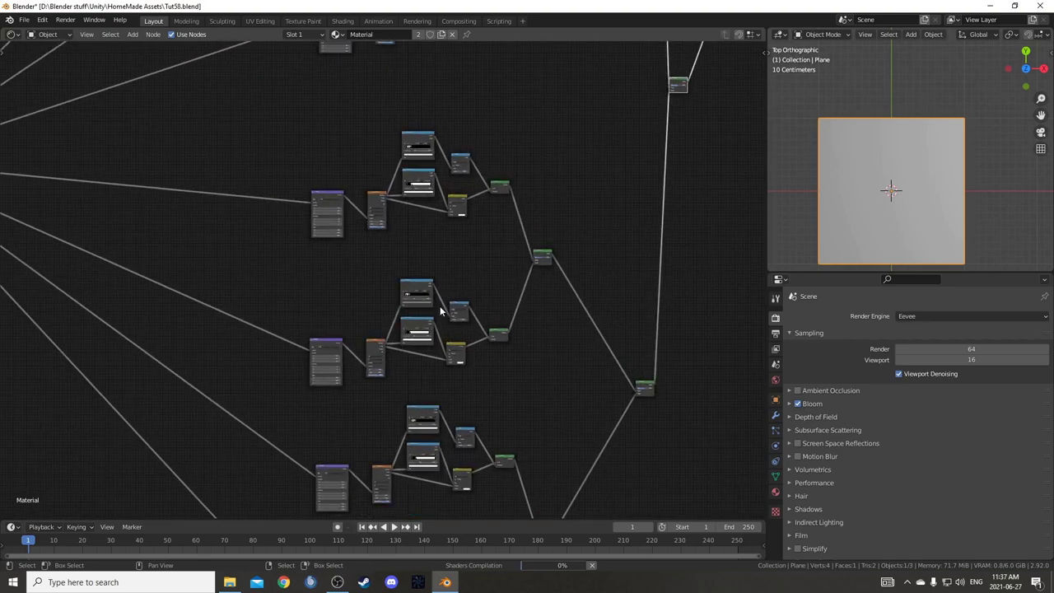
pyautogui.moveTo(401, 298); pyautogui.dragTo(394, 356, button='middle')
pyautogui.scroll(4, 375, 278)
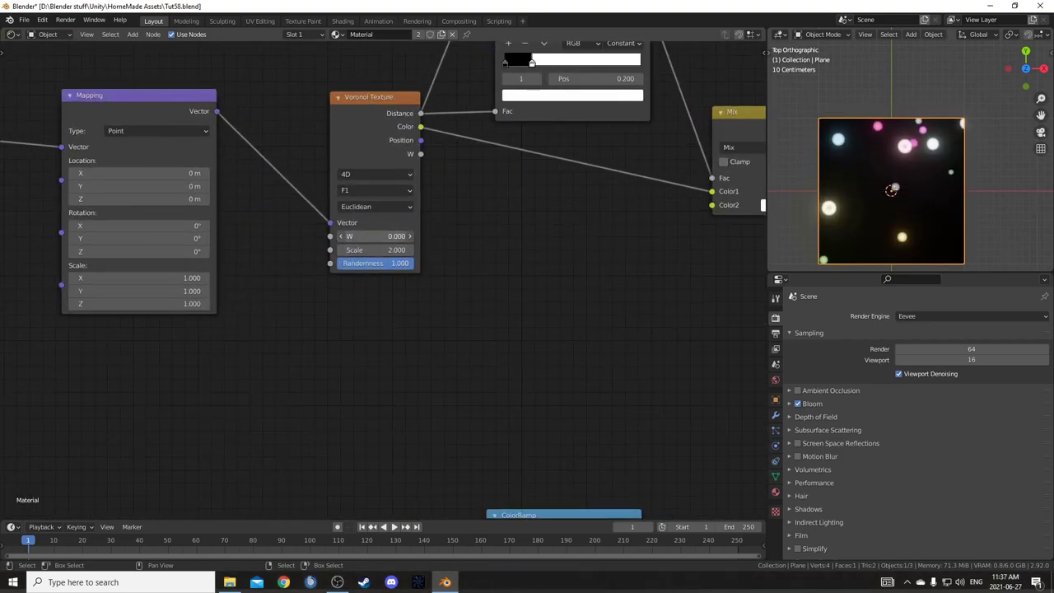
pyautogui.moveTo(372, 236); pyautogui.dragTo(389, 236)
pyautogui.moveTo(158, 184)
pyautogui.mouseDown()
pyautogui.moveTo(167, 183)
pyautogui.moveTo(156, 198)
pyautogui.mouseUp()
# - Set W to 2.000 on the sixth branch's Voronoi Texture
pyautogui.scroll(-5, 208, 362)
pyautogui.moveTo(208, 381); pyautogui.dragTo(268, 351, button='middle')
pyautogui.moveTo(341, 499); pyautogui.dragTo(283, 122, button='middle')
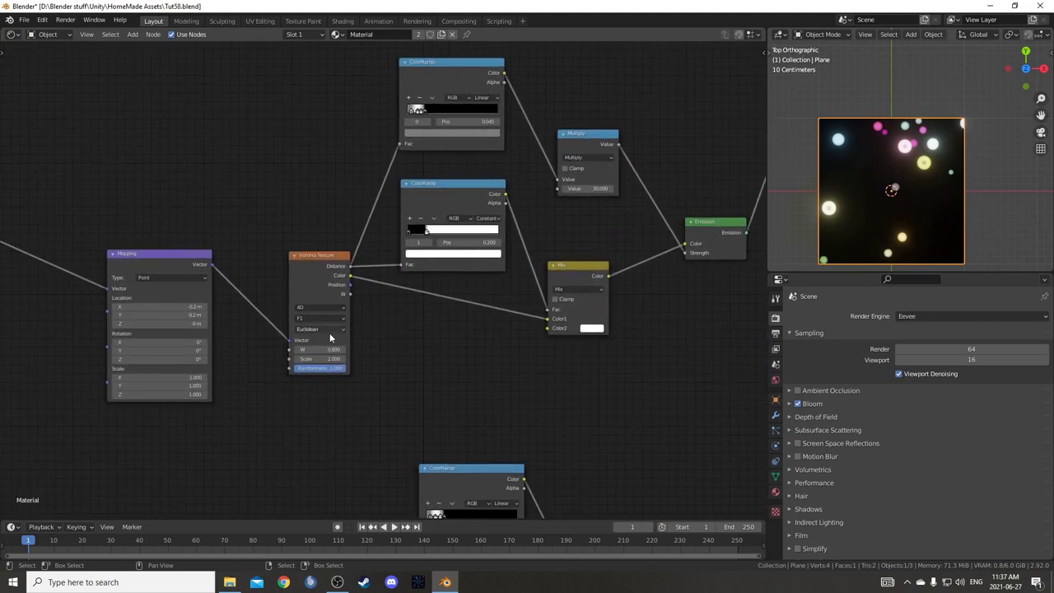
pyautogui.moveTo(318, 347); pyautogui.dragTo(337, 403)
pyautogui.moveTo(336, 403); pyautogui.dragTo(385, 281, button='middle')
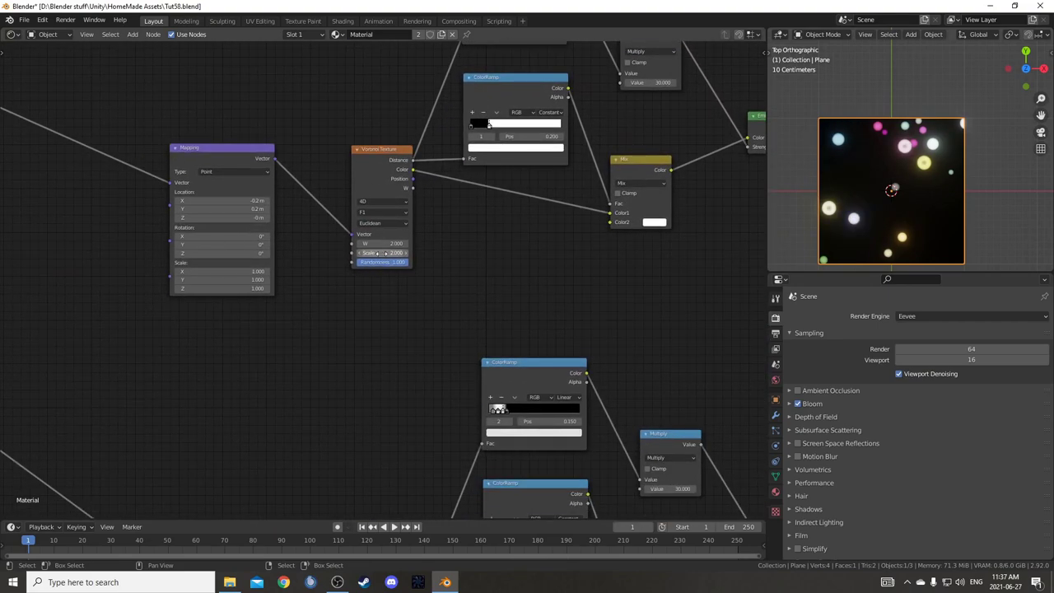
# - Set the sixth branch's Mapping location to X 2.4 m and Z 2.5 m
pyautogui.moveTo(380, 252); pyautogui.dragTo(387, 253)
pyautogui.hotkey('ctrl', 'z')
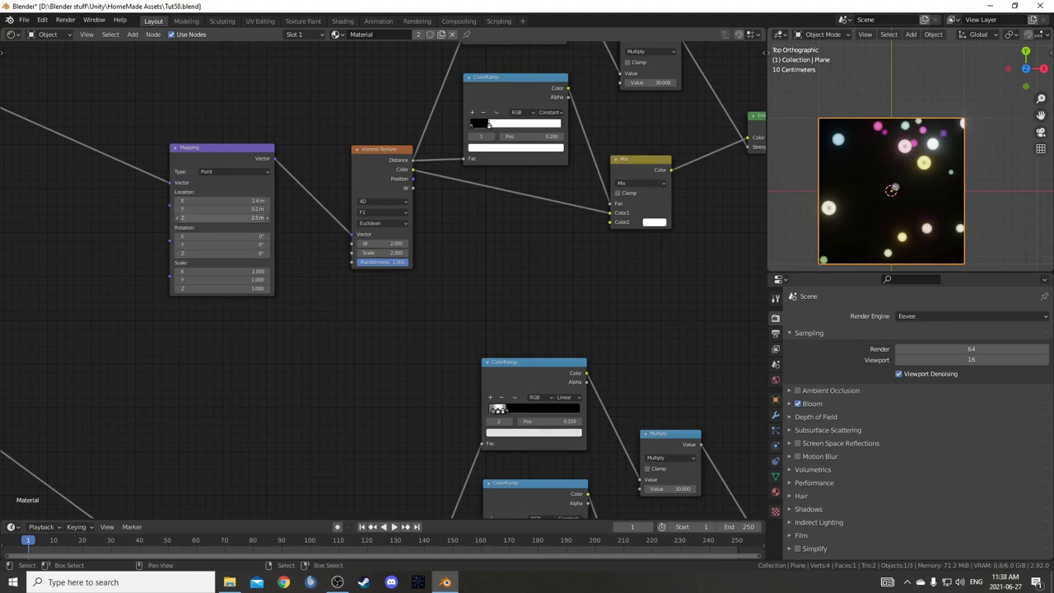
# - Vary the seventh branch by setting its Voronoi Texture's W to 2.900 and increasing its Mapping node's X location
pyautogui.scroll(-4, 310, 382)
pyautogui.scroll(4, 320, 317)
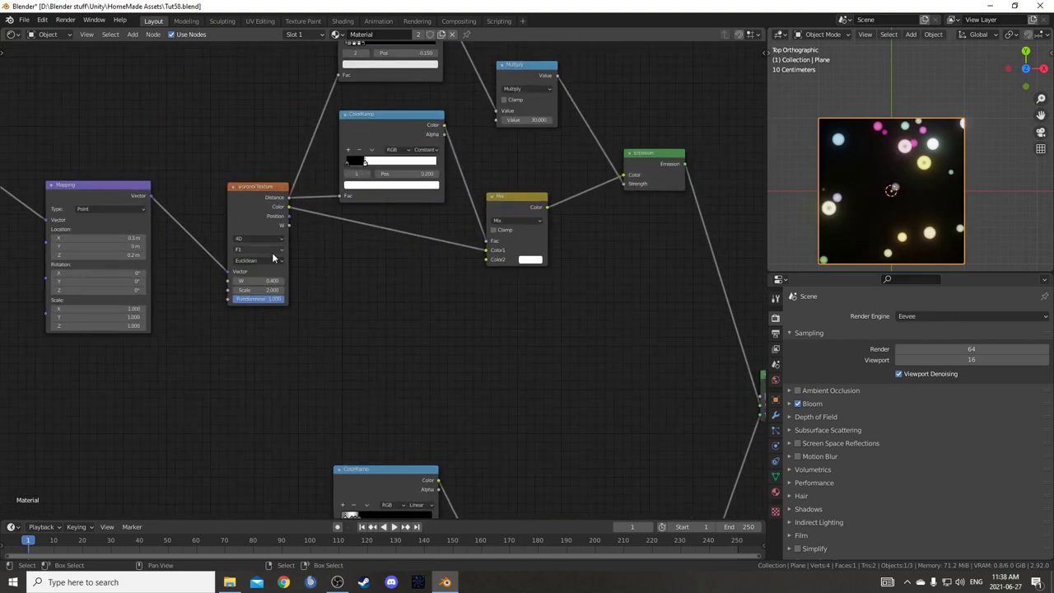
pyautogui.moveTo(246, 279); pyautogui.dragTo(267, 280)
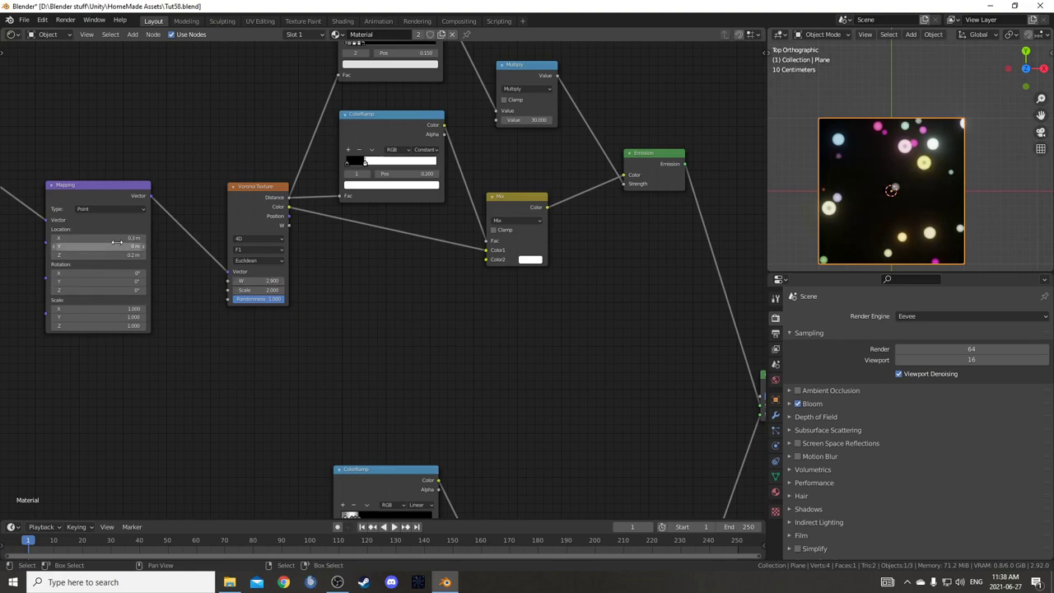
pyautogui.moveTo(117, 238); pyautogui.dragTo(152, 238)
pyautogui.scroll(-2, 159, 363)
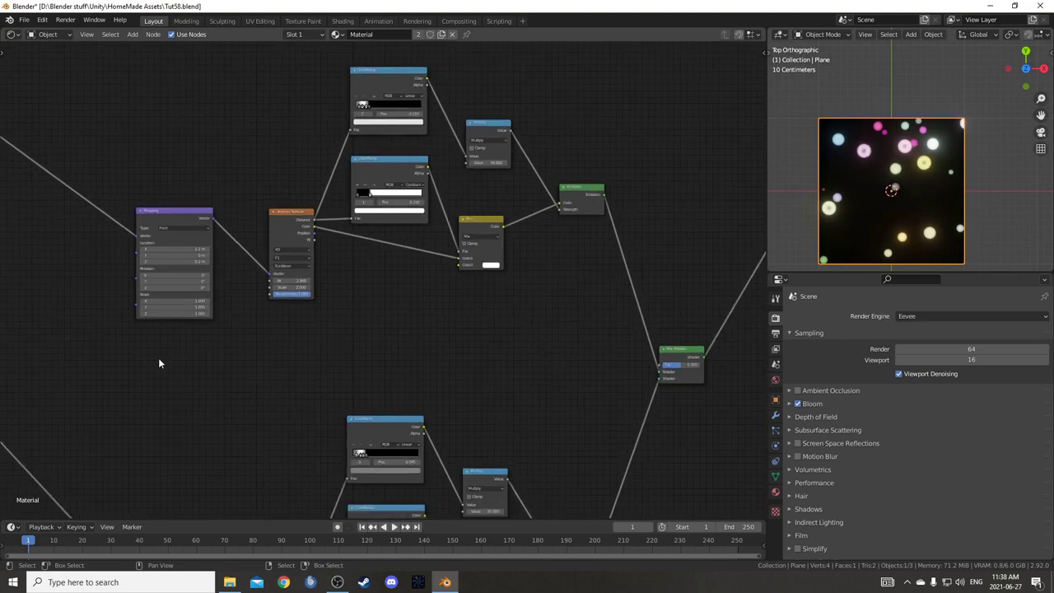
# - Move the first grey stop of the seventh branch's linear ColorRamp to position 0.005
pyautogui.scroll(7, 414, 237)
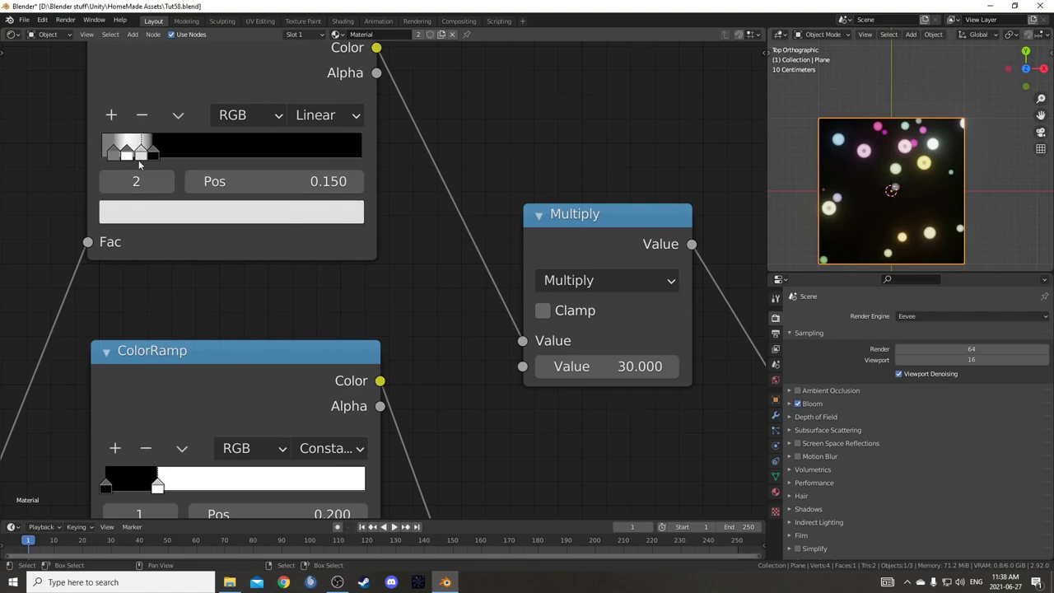
pyautogui.moveTo(113, 156); pyautogui.dragTo(103, 156)
pyautogui.scroll(-6, 142, 275)
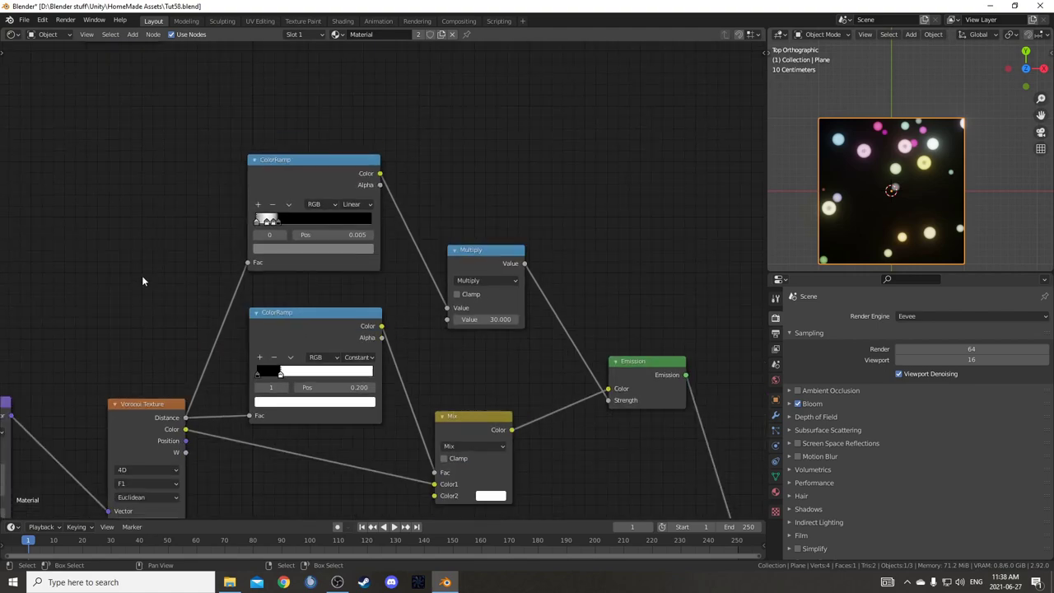
# - Vary the eighth branch with a Voronoi W of 2.800 and a Mapping location of Y 1.9 m and Z 1.1 m
pyautogui.moveTo(180, 340); pyautogui.dragTo(194, 91, button='middle')
pyautogui.scroll(-4, 201, 132)
pyautogui.moveTo(268, 357); pyautogui.dragTo(275, 263, button='middle')
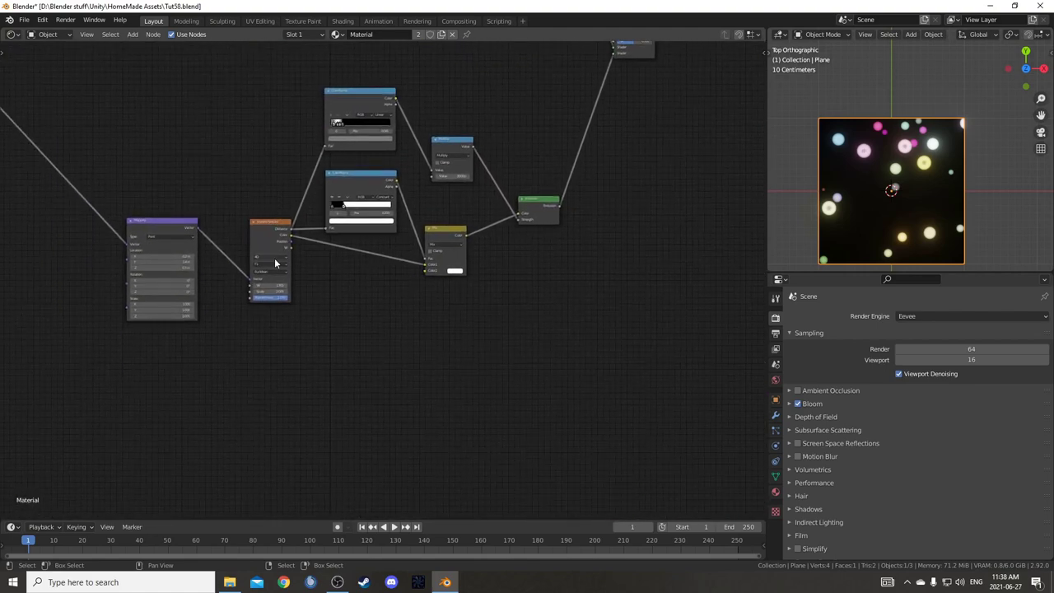
pyautogui.scroll(9, 264, 272)
pyautogui.moveTo(171, 286); pyautogui.dragTo(263, 286)
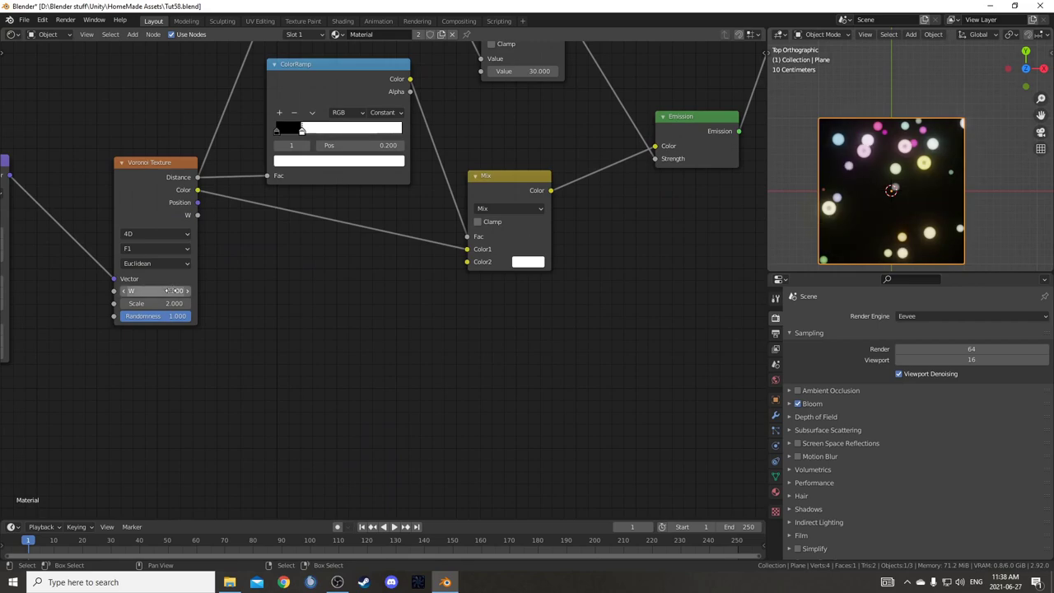
pyautogui.moveTo(20, 295); pyautogui.dragTo(373, 311, button='middle')
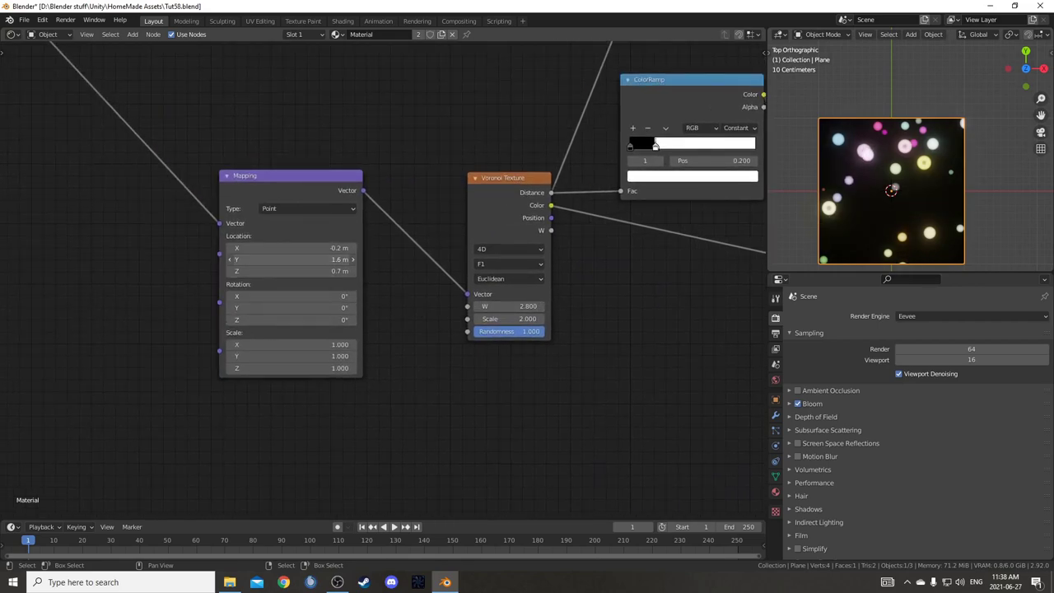
pyautogui.moveTo(303, 260); pyautogui.dragTo(324, 271)
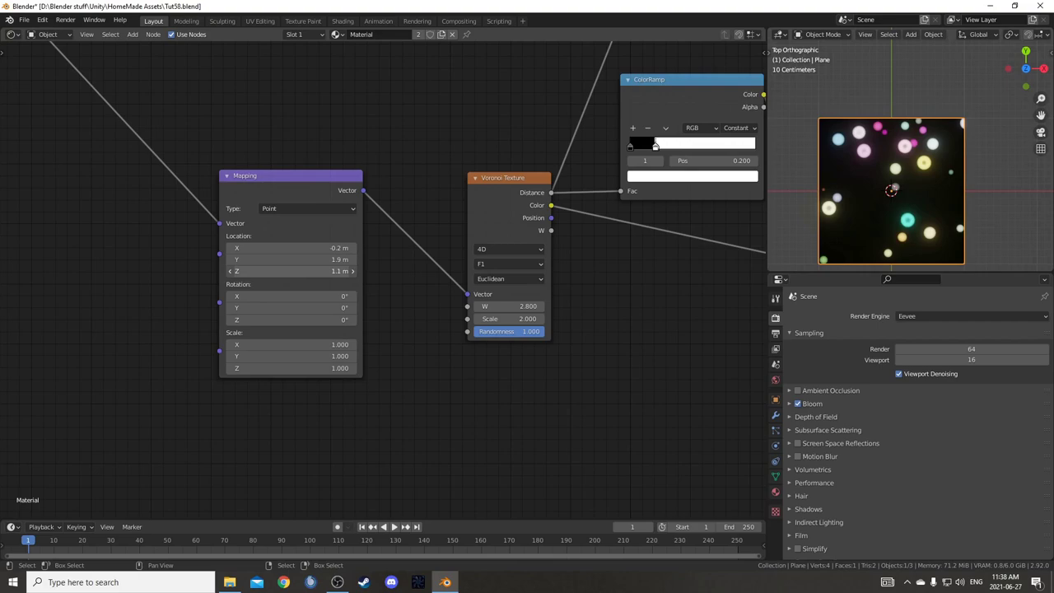
# - Return to the seventh branch and readjust its Voronoi Texture's W to shift its spots
pyautogui.scroll(-3, 442, 181)
pyautogui.moveTo(442, 181); pyautogui.dragTo(413, 424, button='middle')
pyautogui.scroll(-2, 365, 263)
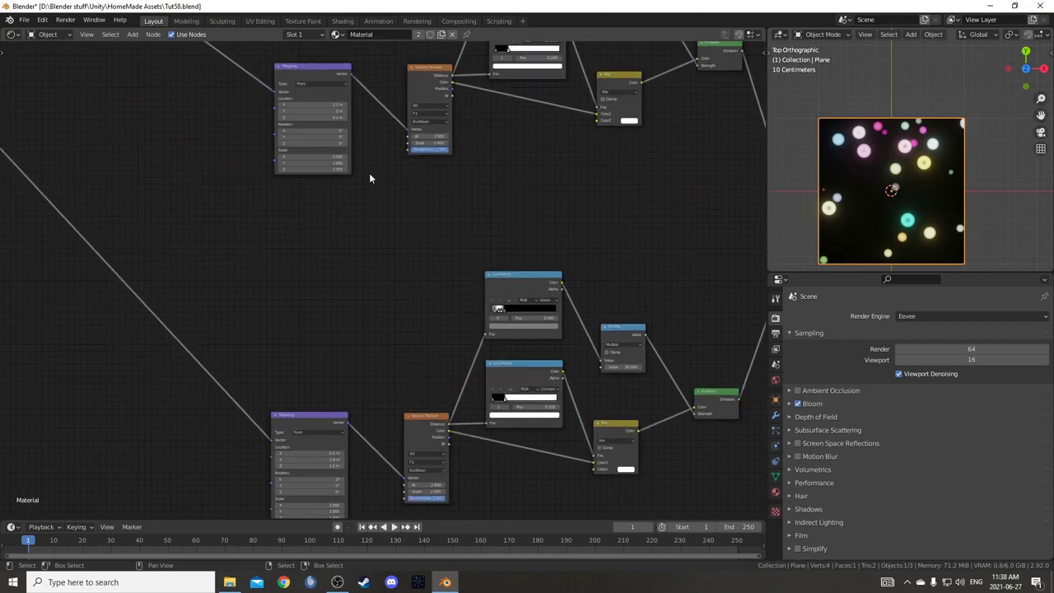
pyautogui.moveTo(368, 178); pyautogui.dragTo(360, 244, button='middle')
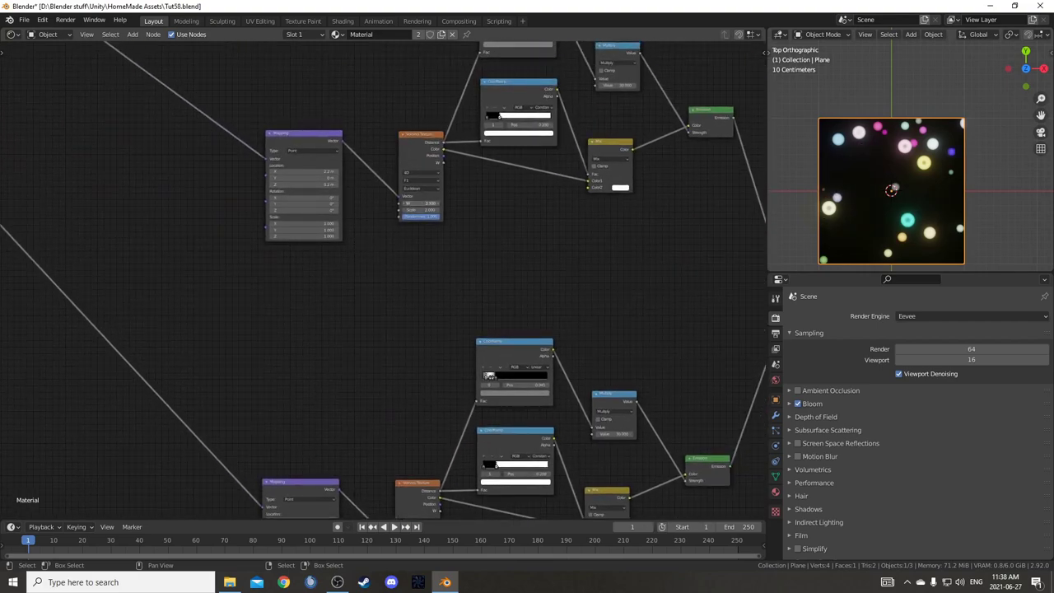
# - Move the shared Texture Coordinate, Noise Texture, Mix and reroute nodes up and farther left of the eight branches
pyautogui.scroll(-8, 420, 208)
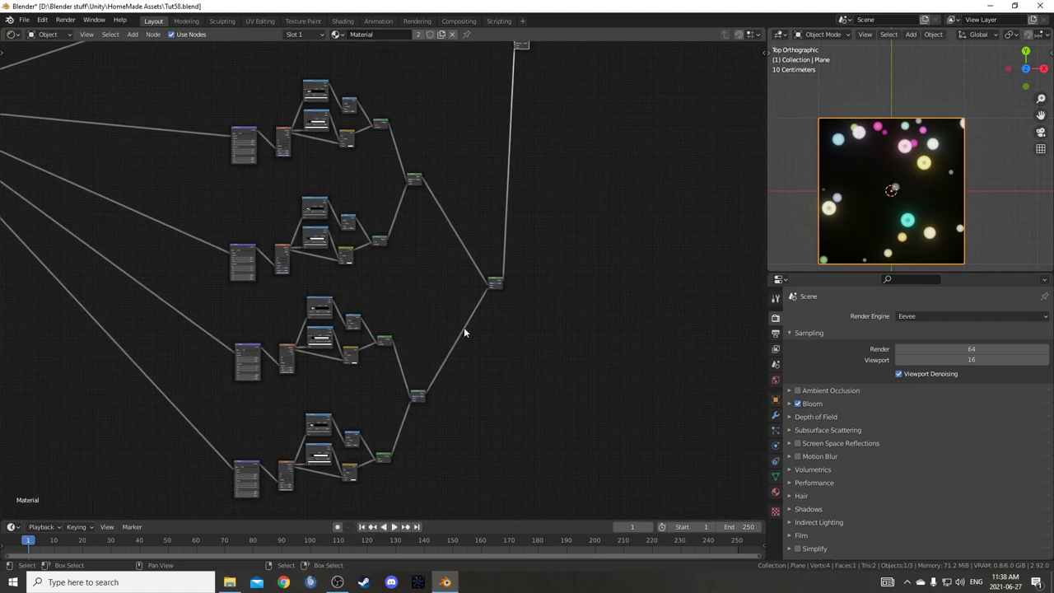
pyautogui.scroll(-1, 349, 291)
pyautogui.moveTo(439, 233); pyautogui.dragTo(408, 390, button='middle')
pyautogui.scroll(-4, 405, 329)
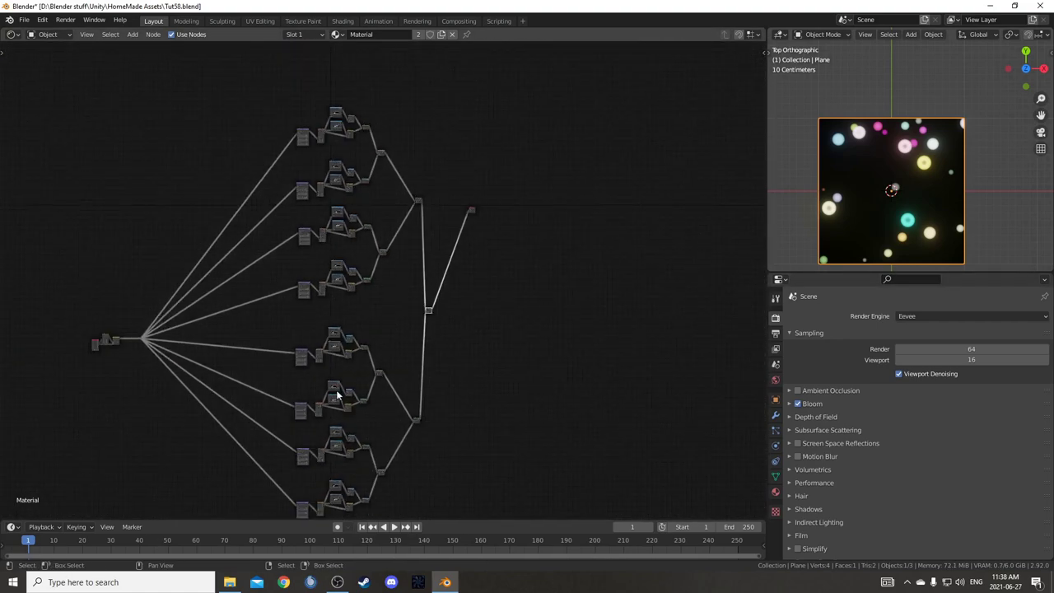
pyautogui.moveTo(389, 338); pyautogui.dragTo(370, 299, button='middle')
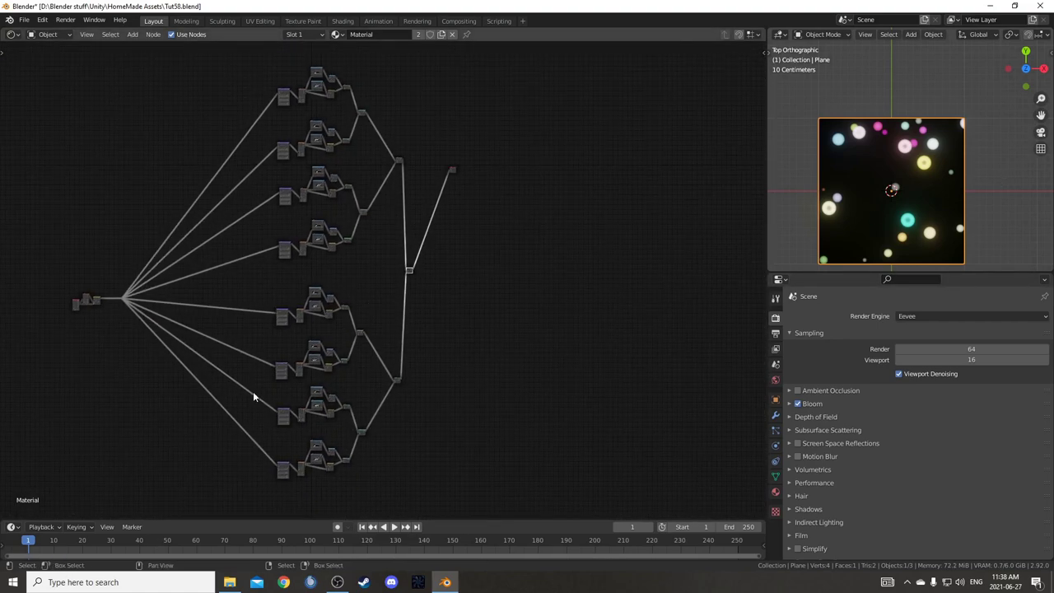
pyautogui.scroll(4, 284, 337)
pyautogui.moveTo(323, 270); pyautogui.dragTo(499, 286, button='middle')
pyautogui.scroll(-4, 499, 286)
pyautogui.moveTo(200, 271); pyautogui.dragTo(363, 347)
pyautogui.press('g')
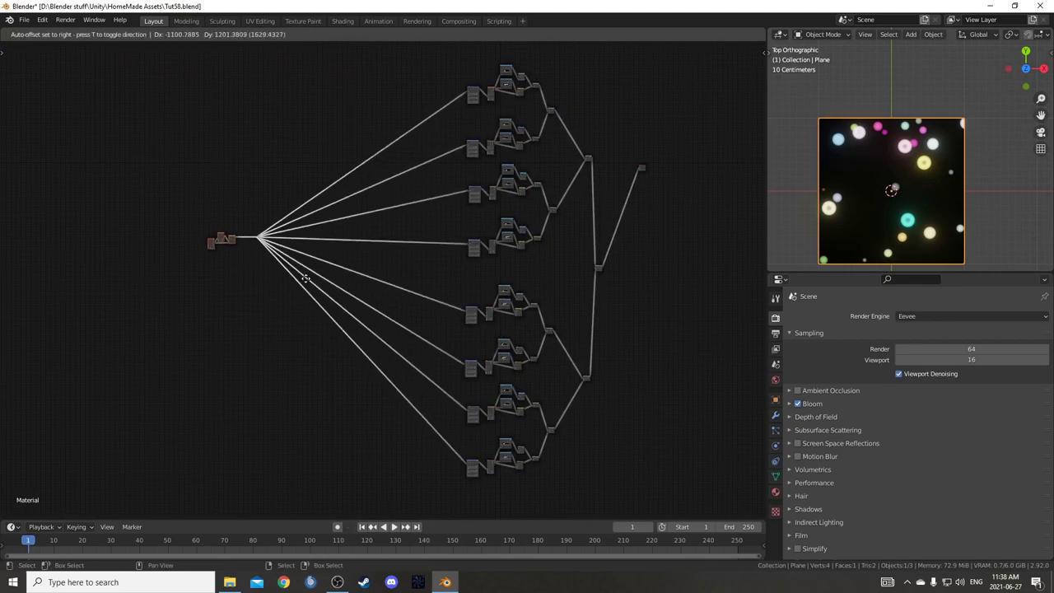
pyautogui.click(314, 258)
# - Duplicate the topmost branch twice with its incoming link kept, stacking both copies above the existing branches
pyautogui.moveTo(511, 174); pyautogui.dragTo(381, 494, button='middle')
pyautogui.scroll(6, 389, 423)
pyautogui.moveTo(389, 423); pyautogui.dragTo(362, 250, button='middle')
pyautogui.scroll(1, 362, 249)
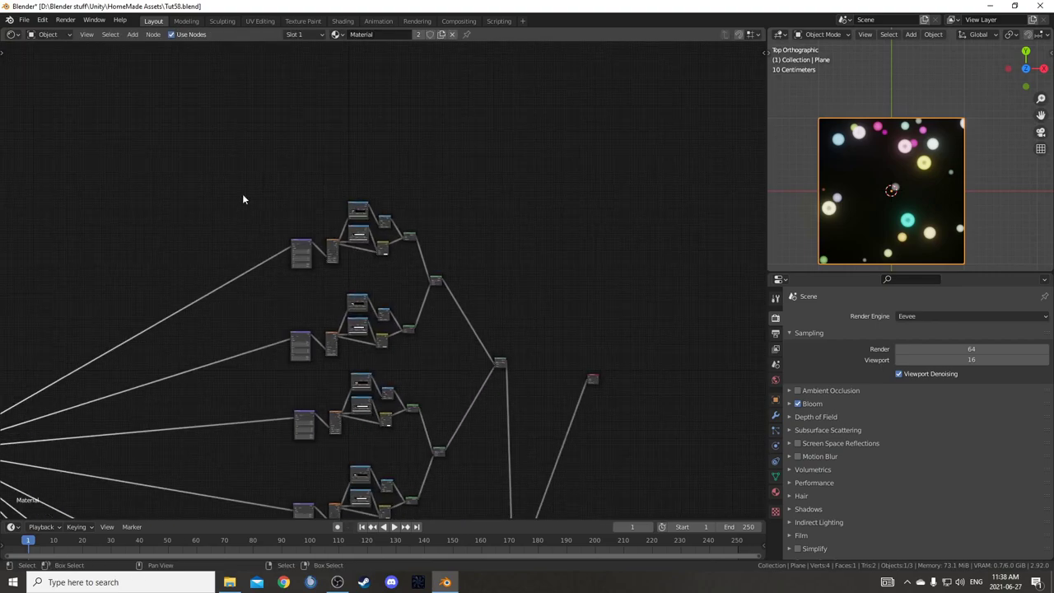
pyautogui.moveTo(275, 168); pyautogui.dragTo(422, 277)
pyautogui.scroll(-3, 418, 272)
pyautogui.press('g')
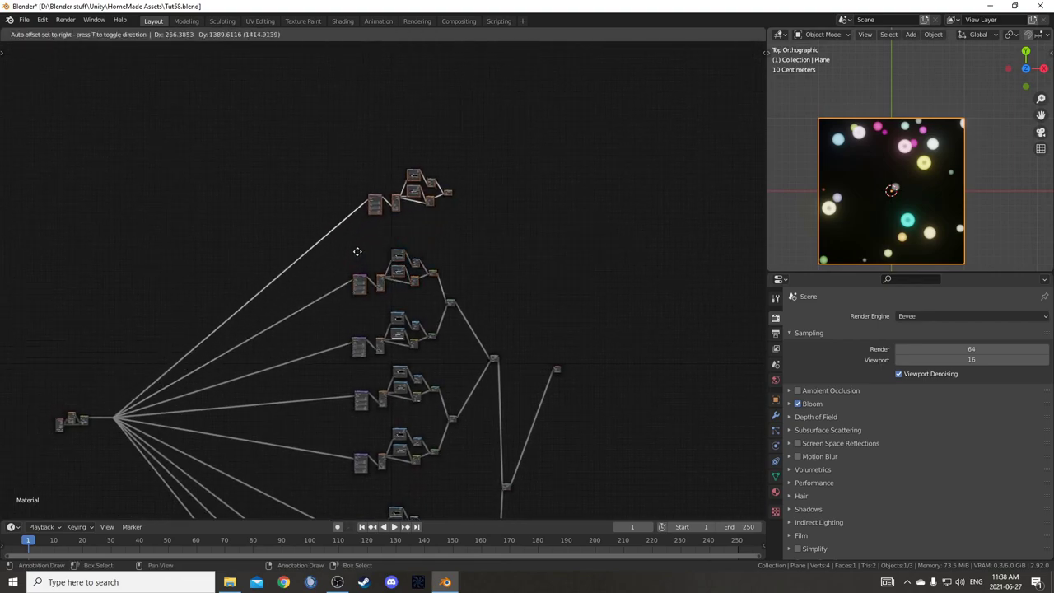
pyautogui.click(317, 258)
pyautogui.hotkey('ctrl', 'shift', 'd')
pyautogui.click(330, 159)
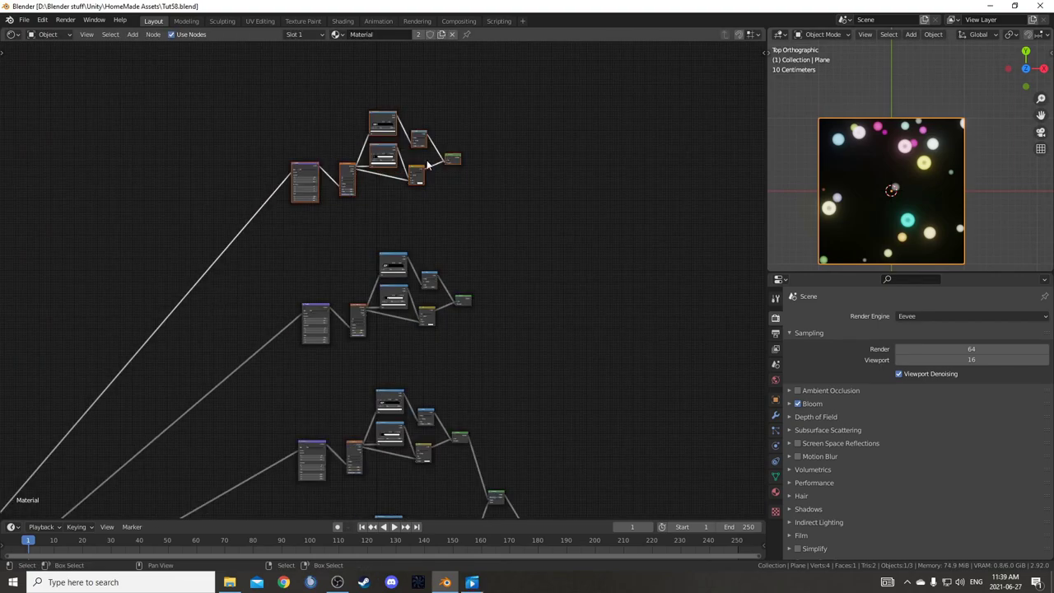
# - Combine the Emission nodes of the two new branches with a Mix Shader and move it farther right
pyautogui.keyDown('ctrl'); pyautogui.keyDown('shift'); pyautogui.moveTo(464, 276); pyautogui.dragTo(464, 298, button='right'); pyautogui.keyUp('shift'); pyautogui.keyUp('ctrl')
pyautogui.scroll(2, 487, 232)
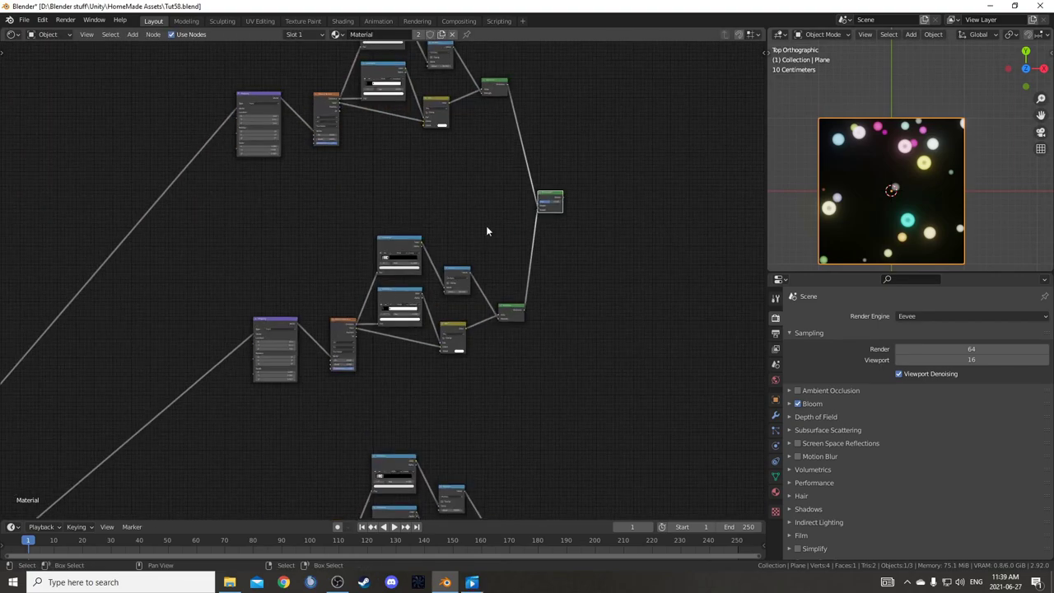
pyautogui.moveTo(556, 198); pyautogui.dragTo(623, 190)
# - Increase the Voronoi Texture's Scale on both new branches to produce small, dense spots
pyautogui.scroll(4, 395, 189)
pyautogui.moveTo(382, 188); pyautogui.dragTo(461, 311, button='middle')
pyautogui.scroll(9, 462, 310)
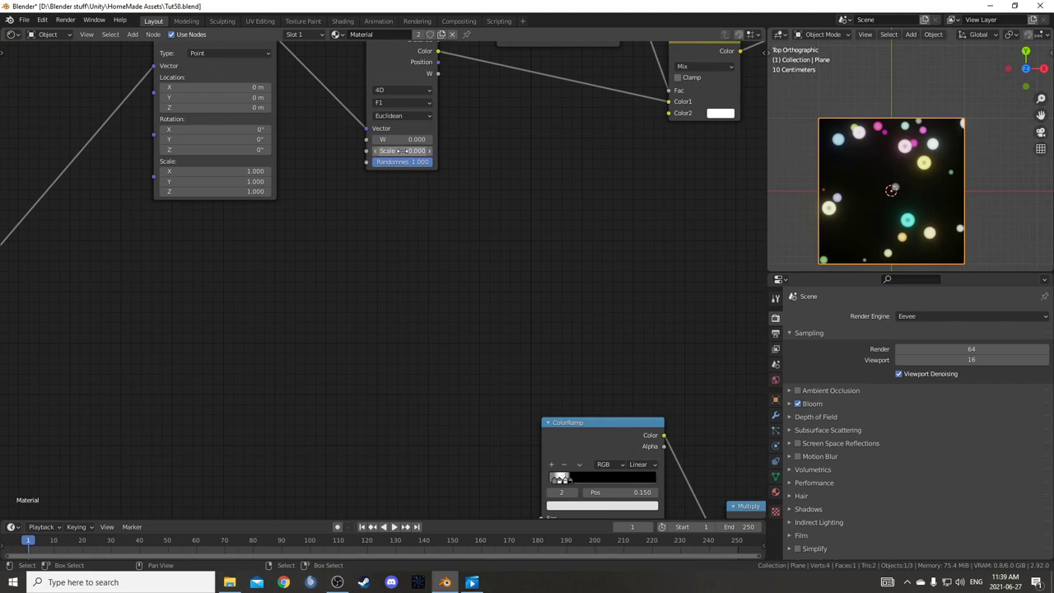
pyautogui.scroll(-3, 411, 263)
pyautogui.moveTo(467, 321); pyautogui.dragTo(427, 192, button='middle')
pyautogui.scroll(5, 393, 437)
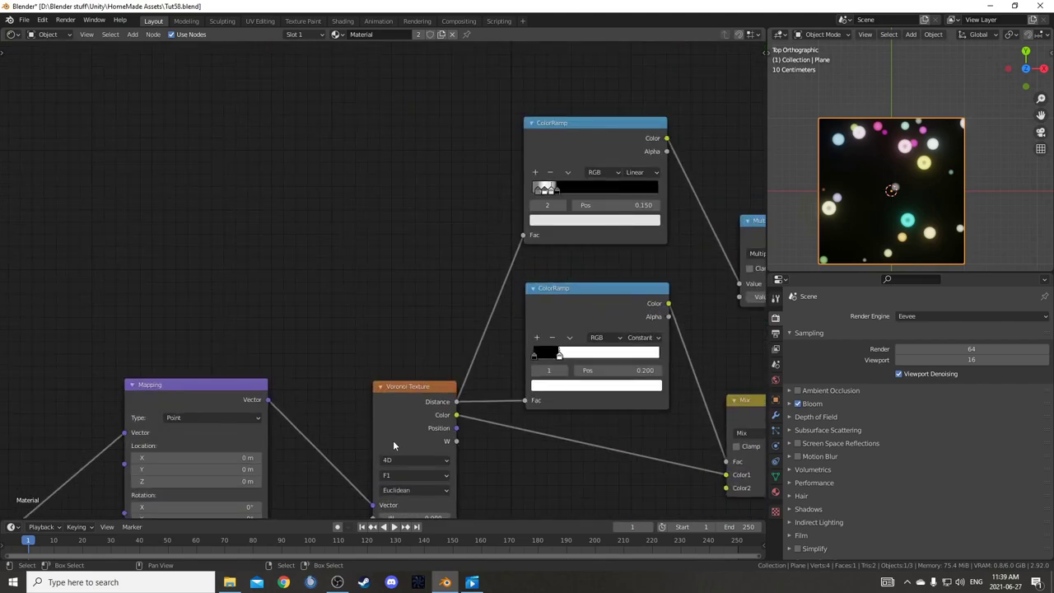
pyautogui.moveTo(392, 439); pyautogui.dragTo(379, 254, button='middle')
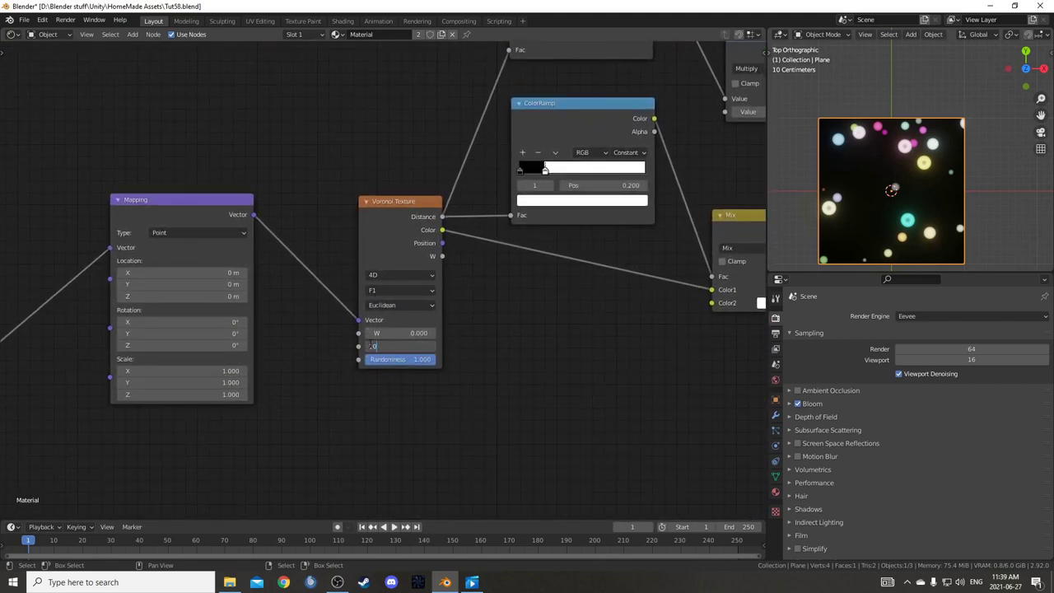
# - Preview the new pair's Mix Shader on the plane by connecting it to the Material Output
pyautogui.scroll(-12, 370, 343)
pyautogui.moveTo(575, 245); pyautogui.dragTo(329, 360, button='middle')
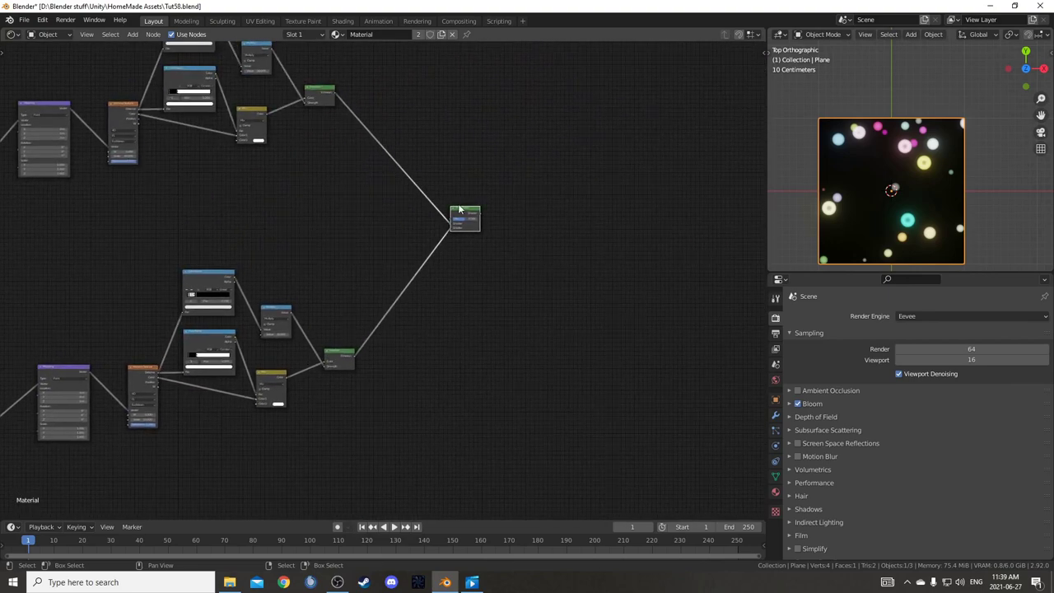
pyautogui.keyDown('ctrl'); pyautogui.keyDown('shift'); pyautogui.click(468, 208); pyautogui.keyUp('shift'); pyautogui.keyUp('ctrl')
pyautogui.scroll(3, 925, 208)
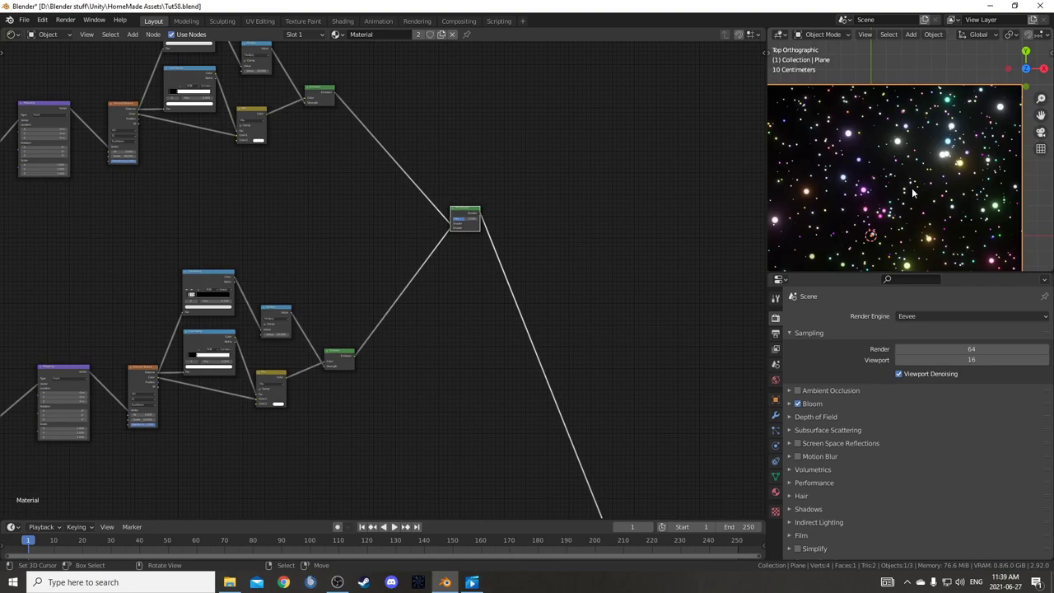
# - Examine the small glowing spots on the plane up close and review the new branches' nodes
pyautogui.scroll(-5, 432, 301)
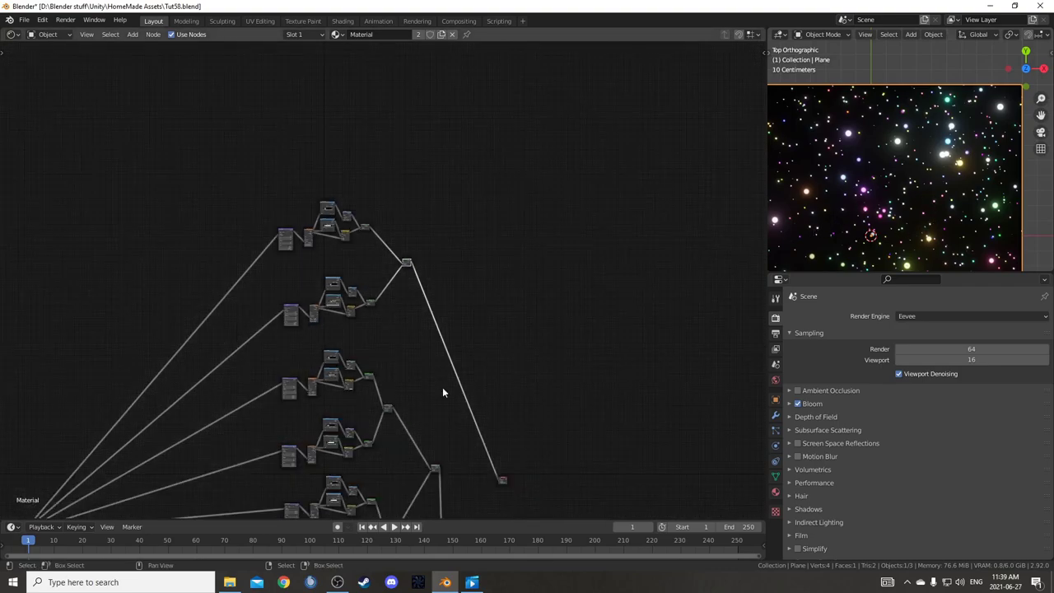
pyautogui.scroll(-1, 444, 392)
pyautogui.moveTo(472, 452); pyautogui.dragTo(381, 252, button='middle')
pyautogui.scroll(1, 376, 244)
pyautogui.scroll(5, 902, 186)
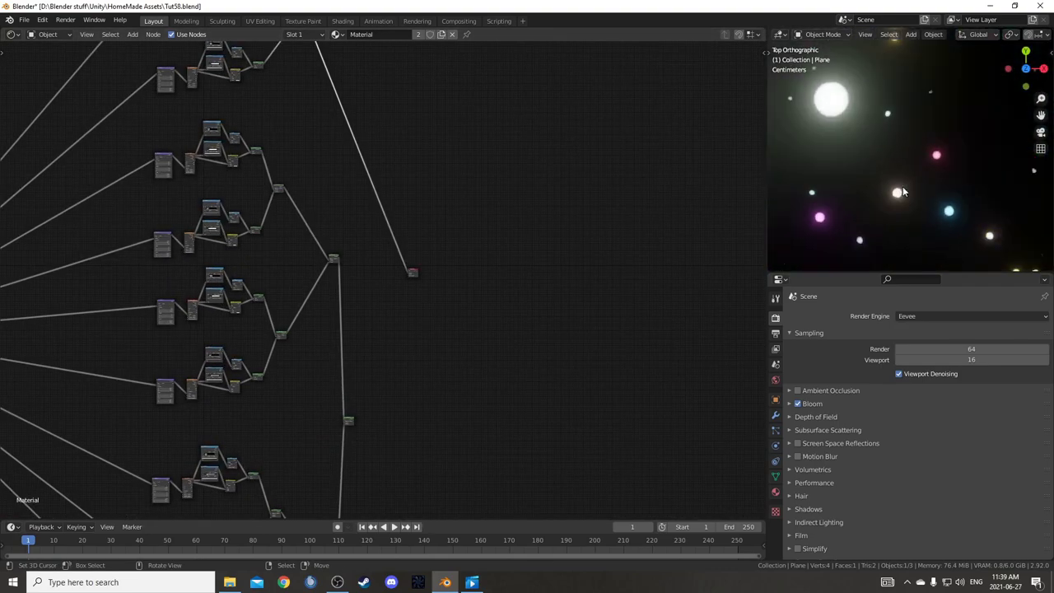
pyautogui.scroll(3, 872, 181)
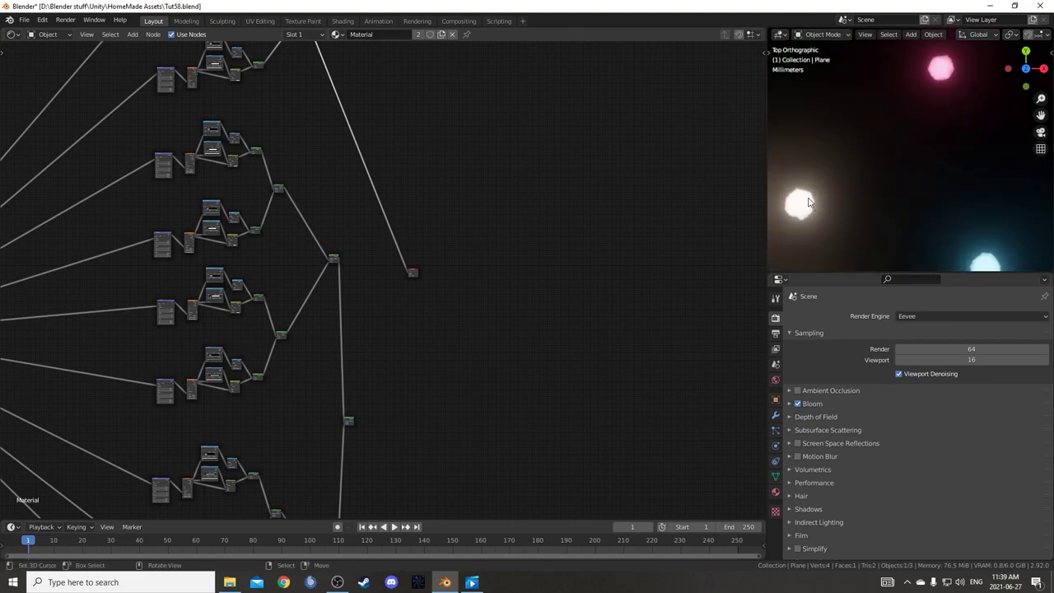
pyautogui.scroll(-5, 808, 202)
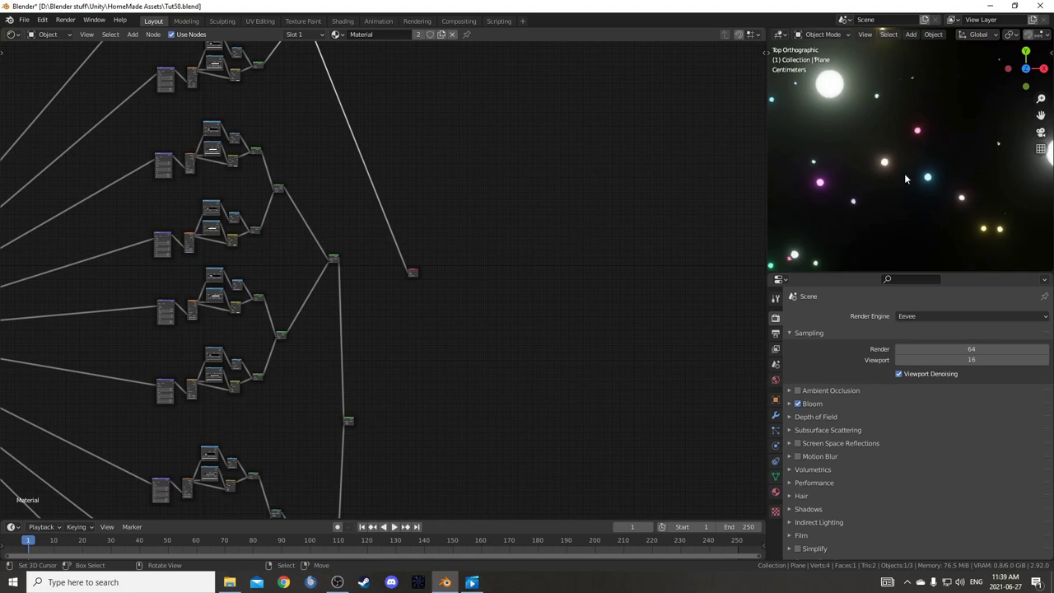
pyautogui.scroll(-2, 862, 156)
pyautogui.scroll(8, 329, 298)
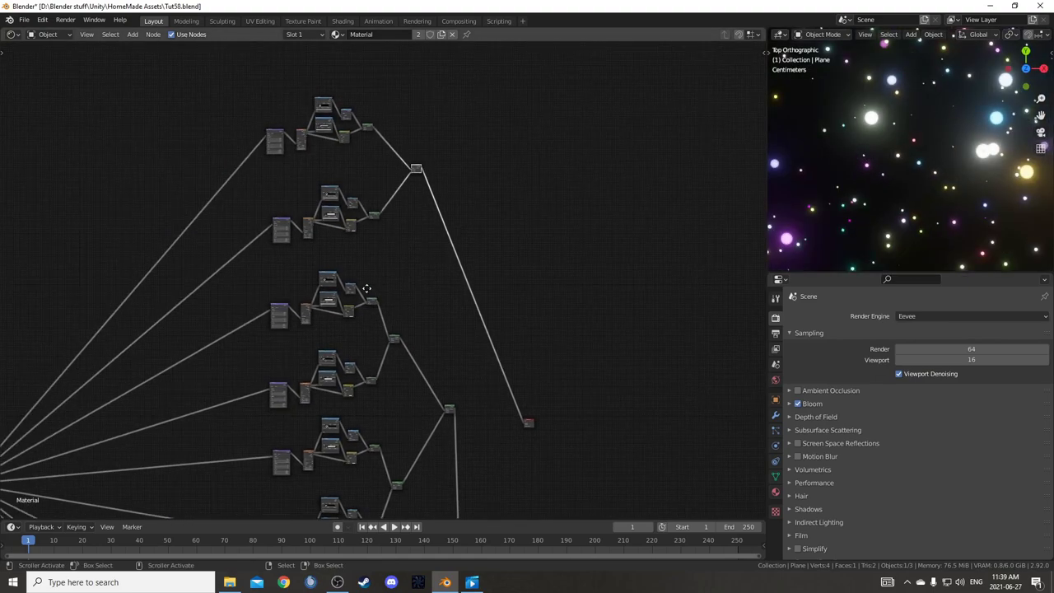
pyautogui.scroll(3, 320, 304)
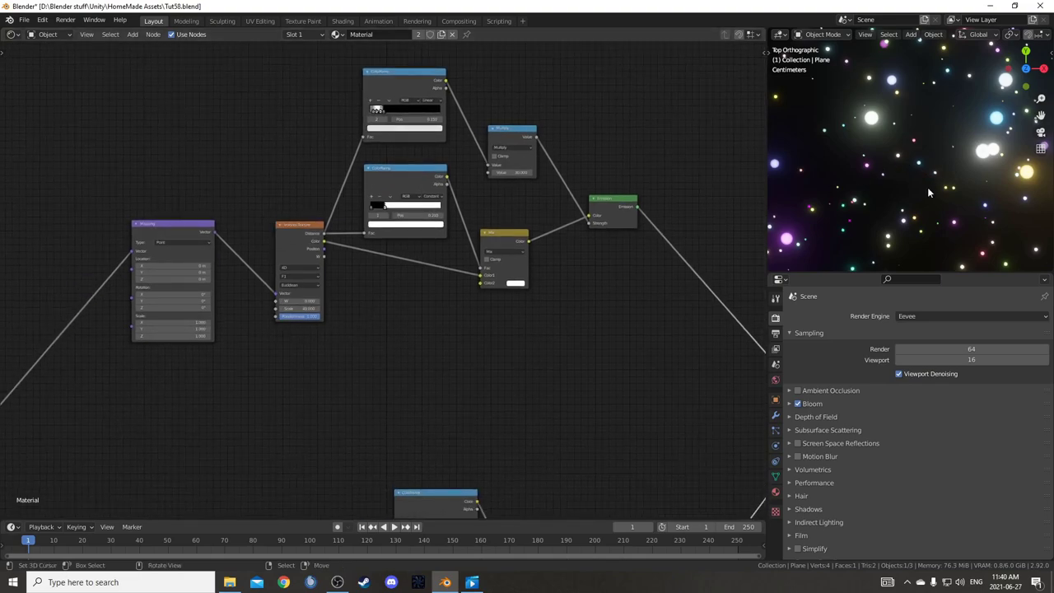
pyautogui.scroll(-8, 445, 301)
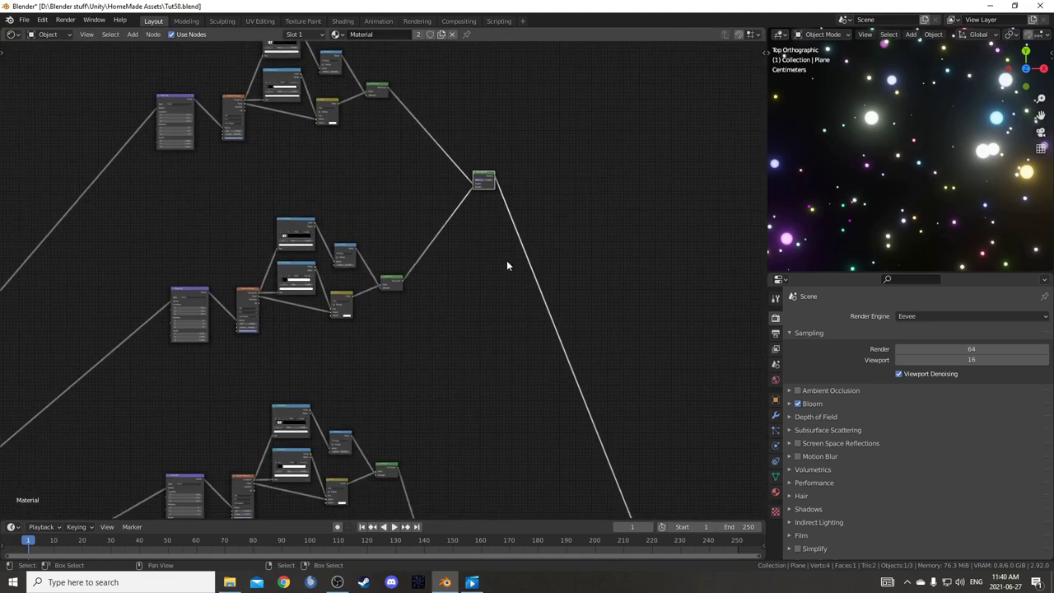
# - Move the eight-branch group's final Mix Shader up and combine it with the new pair's Mix Shader through another Mix Shader
pyautogui.moveTo(536, 459); pyautogui.dragTo(484, 174, button='middle')
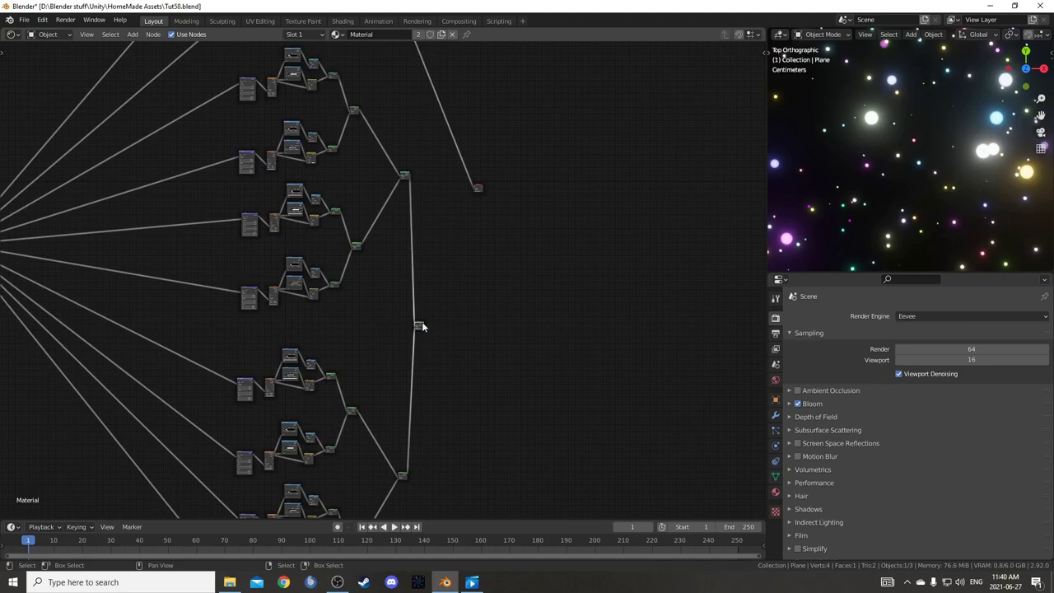
pyautogui.moveTo(422, 322); pyautogui.dragTo(428, 105)
pyautogui.moveTo(427, 122); pyautogui.dragTo(433, 308, button='middle')
pyautogui.scroll(10, 436, 301)
pyautogui.moveTo(391, 256); pyautogui.dragTo(348, 322, button='middle')
pyautogui.scroll(1, 348, 322)
pyautogui.keyDown('ctrl'); pyautogui.keyDown('shift'); pyautogui.moveTo(377, 413); pyautogui.dragTo(244, 63, button='right'); pyautogui.keyUp('shift'); pyautogui.keyUp('ctrl')
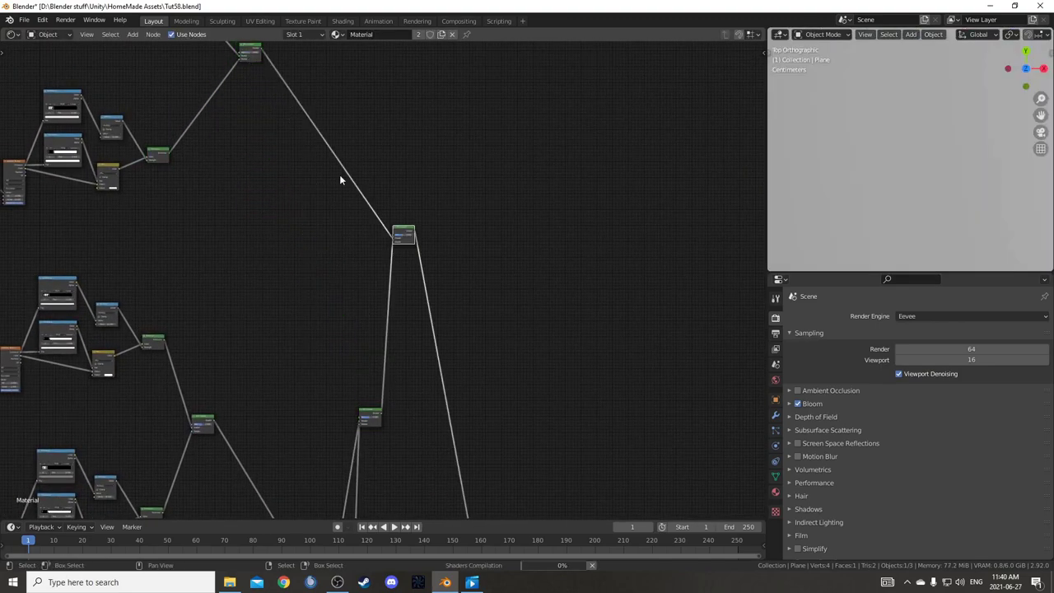
pyautogui.scroll(-6, 340, 179)
pyautogui.moveTo(459, 461); pyautogui.dragTo(463, 216, button='middle')
pyautogui.moveTo(465, 500); pyautogui.dragTo(480, 430, button='middle')
pyautogui.moveTo(465, 313); pyautogui.dragTo(480, 462, button='middle')
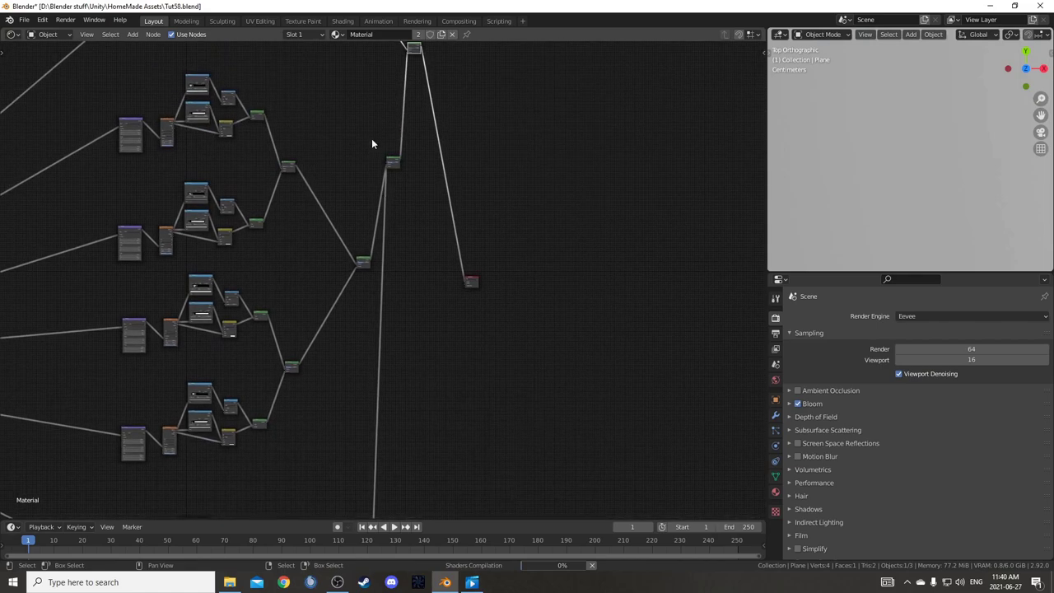
# - Move the lower combining Mix Shader down and reposition the final Mix Shader feeding the Material Output
pyautogui.moveTo(376, 131); pyautogui.dragTo(429, 183)
pyautogui.press('g')
pyautogui.click(450, 379)
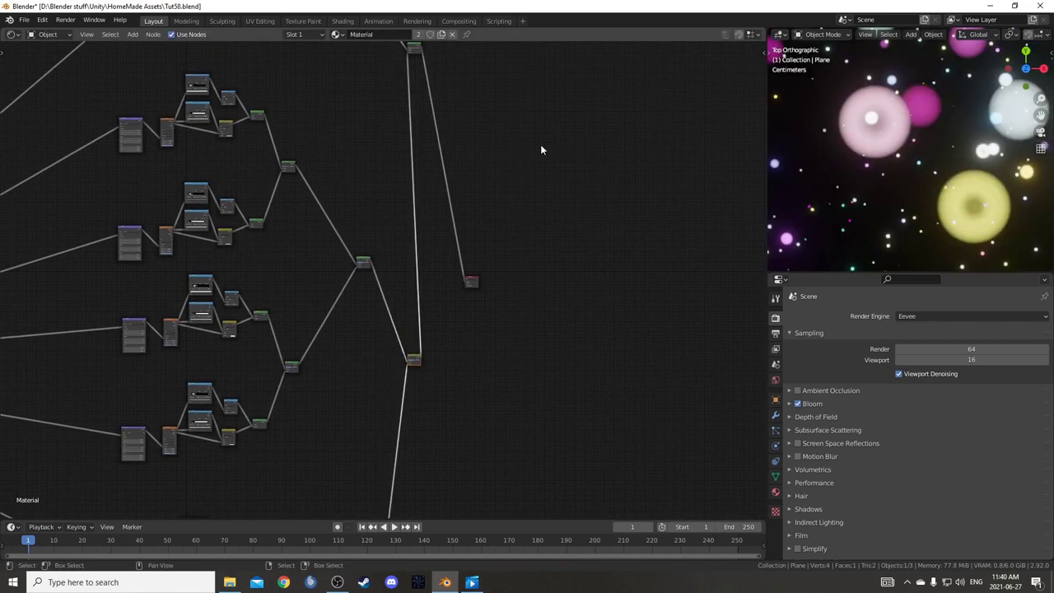
pyautogui.moveTo(541, 149); pyautogui.dragTo(528, 346, button='middle')
pyautogui.moveTo(370, 186); pyautogui.dragTo(445, 280)
pyautogui.press('g')
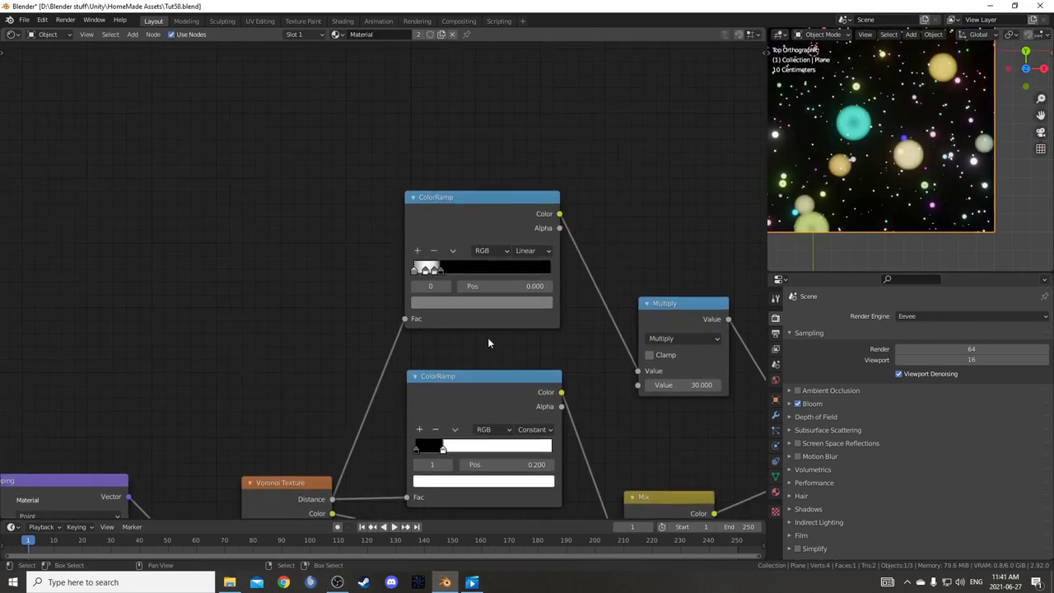
# - Move the first stop of the branch's Linear ColorRamp to position 0.005 and check the spots on the plane
pyautogui.scroll(4, 487, 339)
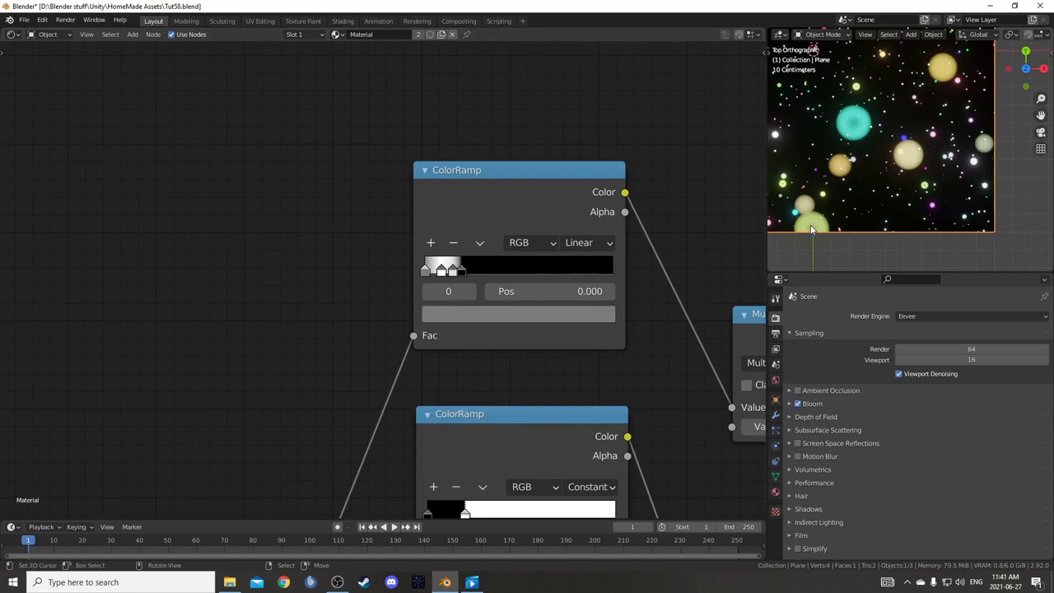
pyautogui.moveTo(424, 276); pyautogui.dragTo(426, 273)
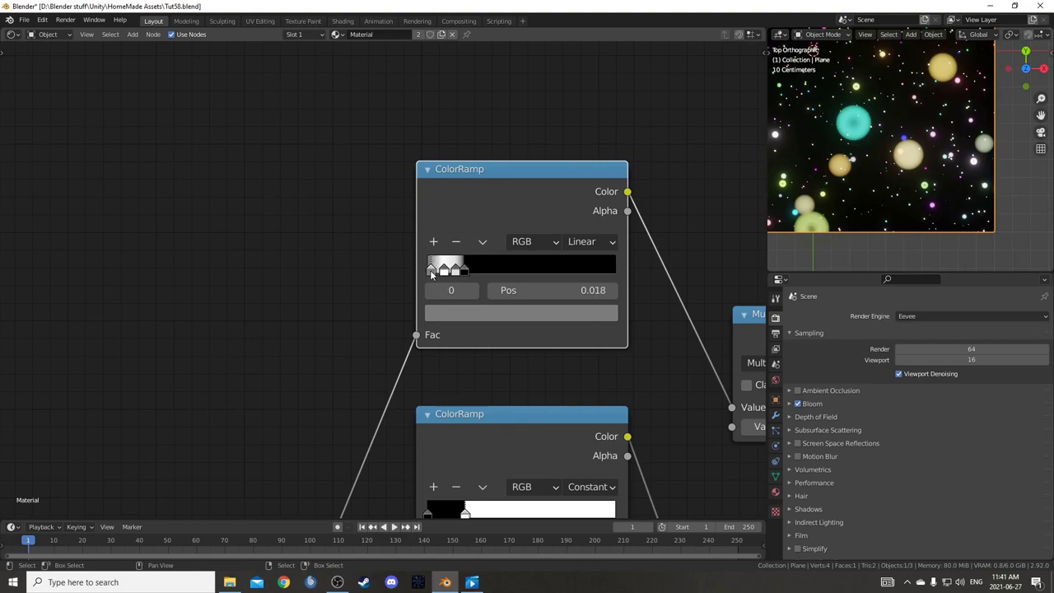
pyautogui.scroll(-4, 914, 136)
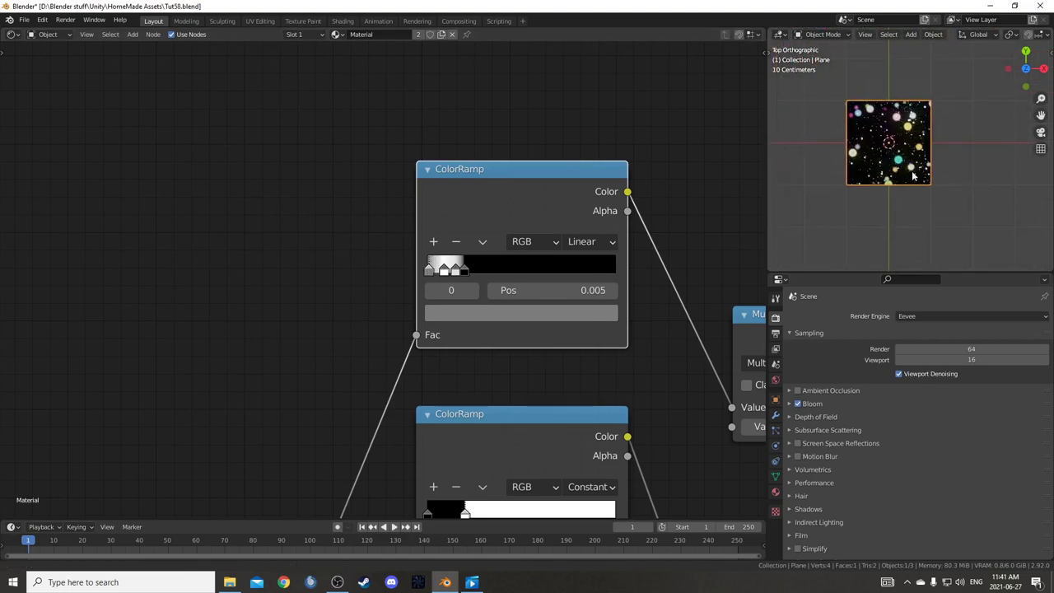
pyautogui.scroll(5, 910, 148)
pyautogui.scroll(-2, 910, 158)
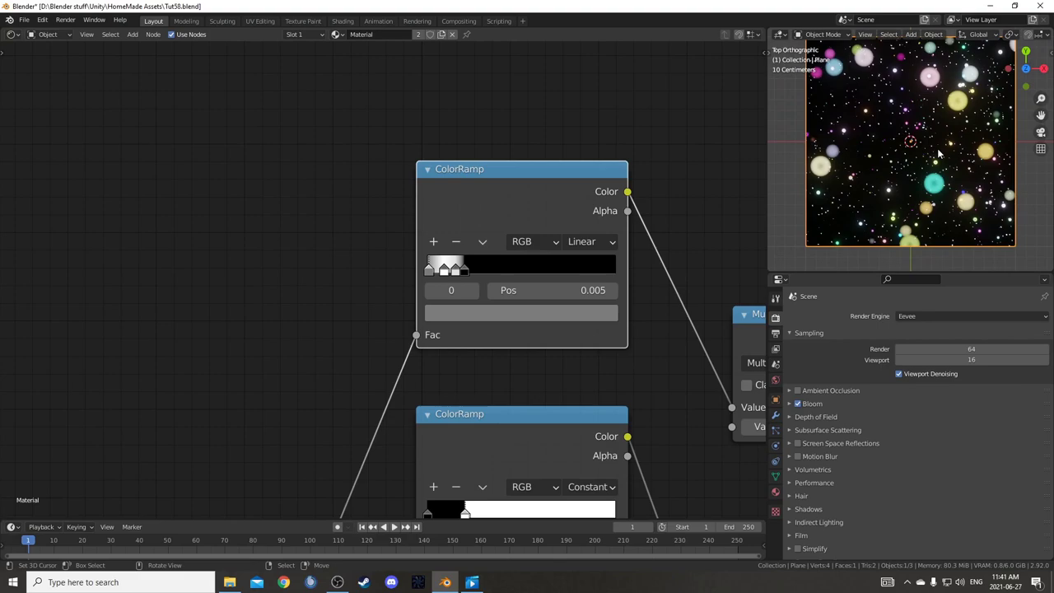
# - Try raising the Multiply value of that large-spot branch to 1236.9 to strengthen its glow
pyautogui.scroll(-3, 646, 354)
pyautogui.moveTo(724, 445); pyautogui.dragTo(515, 179, button='middle')
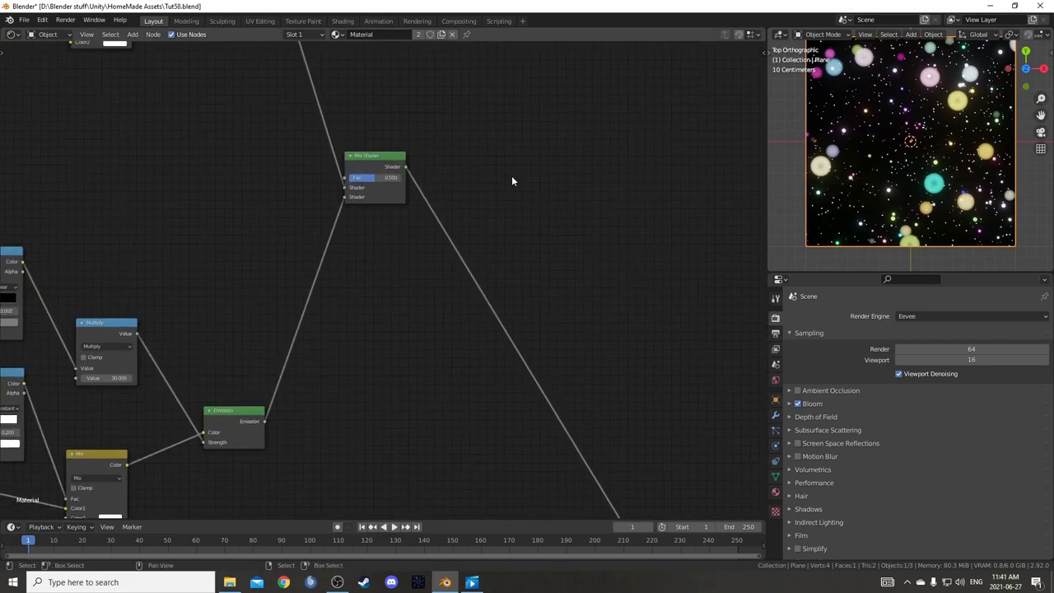
pyautogui.scroll(-8, 518, 313)
pyautogui.moveTo(436, 318); pyautogui.dragTo(330, 318, button='middle')
pyautogui.scroll(-8, 526, 336)
pyautogui.scroll(5, 473, 302)
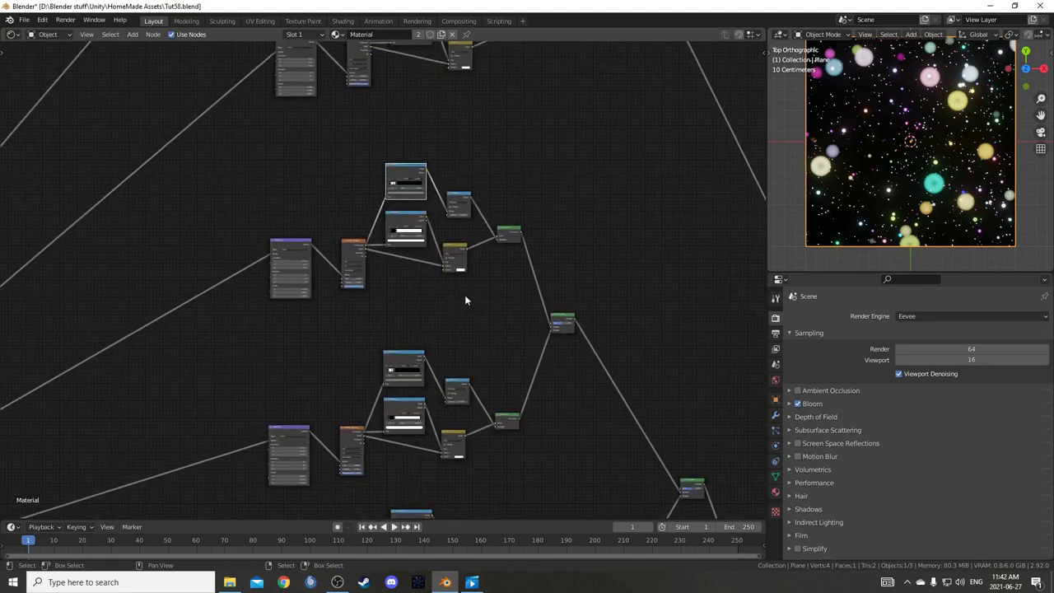
pyautogui.moveTo(464, 295); pyautogui.dragTo(338, 296, button='middle')
pyautogui.scroll(3, 524, 282)
pyautogui.scroll(2, 387, 280)
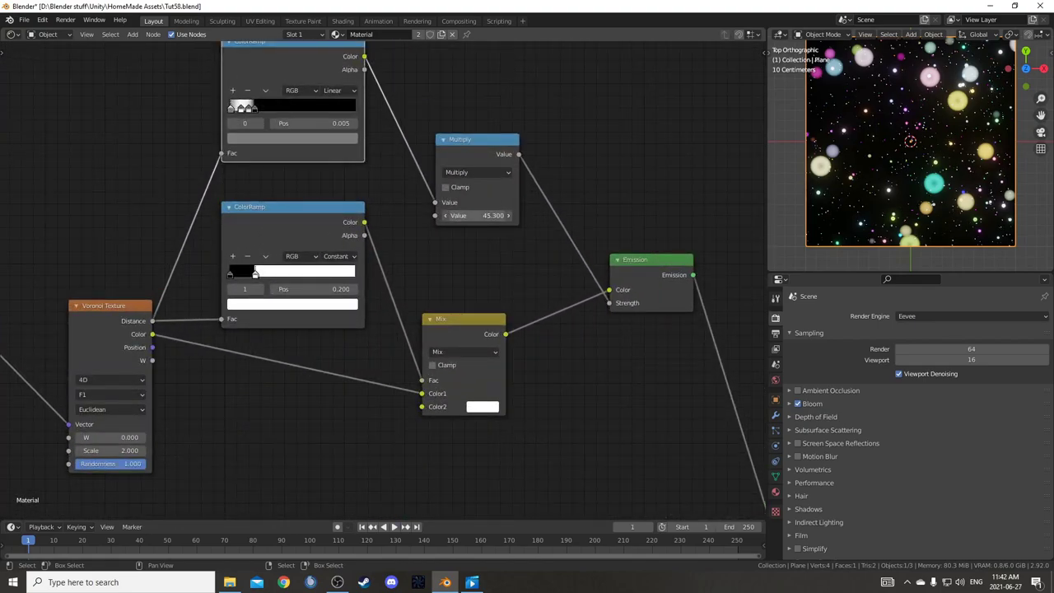
pyautogui.moveTo(486, 215); pyautogui.dragTo(503, 178)
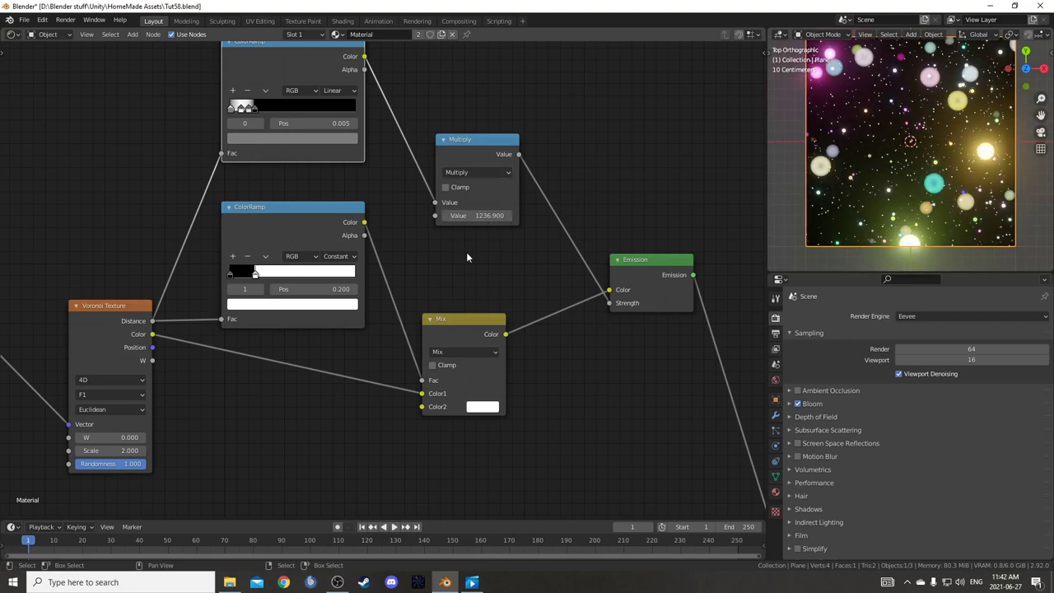
pyautogui.moveTo(467, 258); pyautogui.dragTo(416, 319, button='middle')
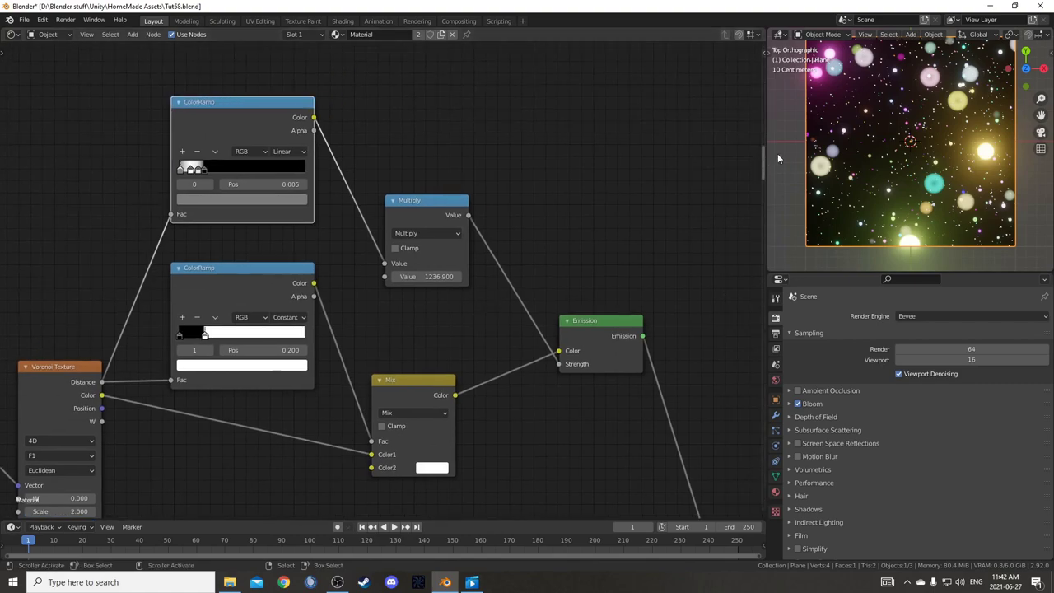
pyautogui.moveTo(868, 236); pyautogui.dragTo(874, 189, button='middle')
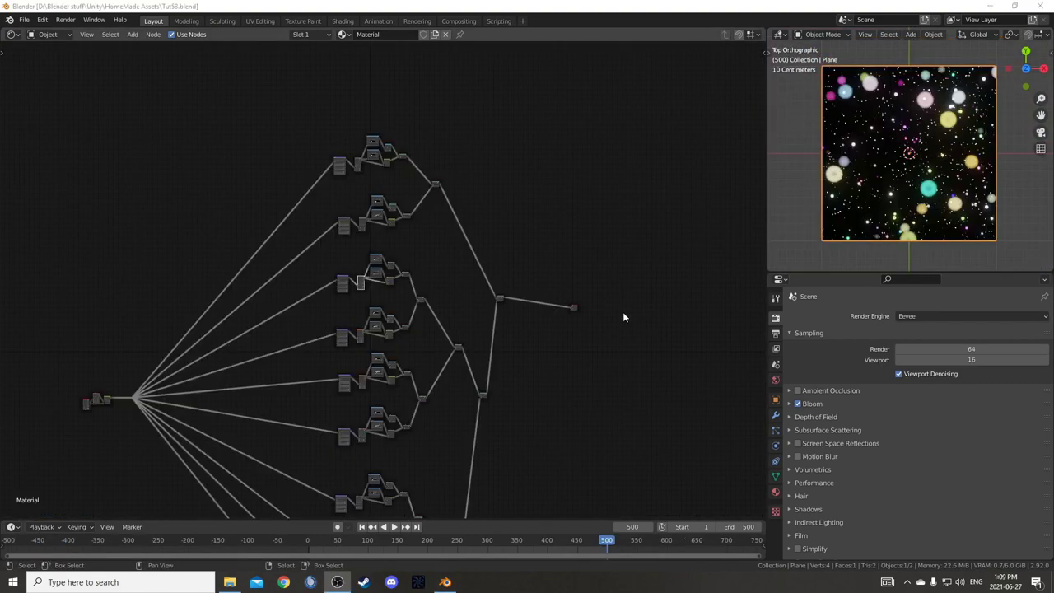
# - Preview the material with the Cycles render engine and switch back to Eevee
pyautogui.click(926, 316)
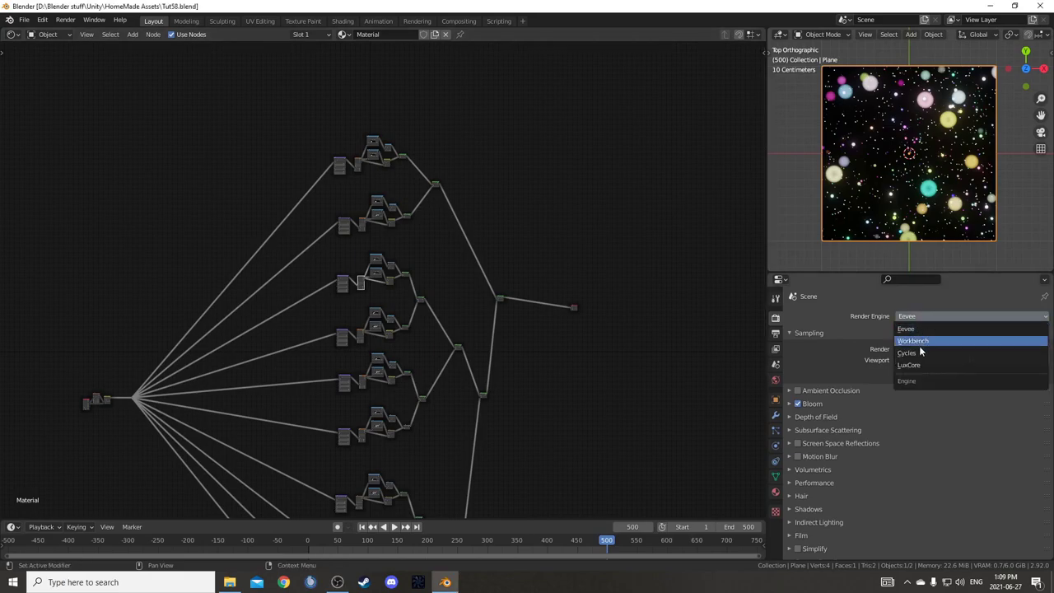
pyautogui.click(918, 352)
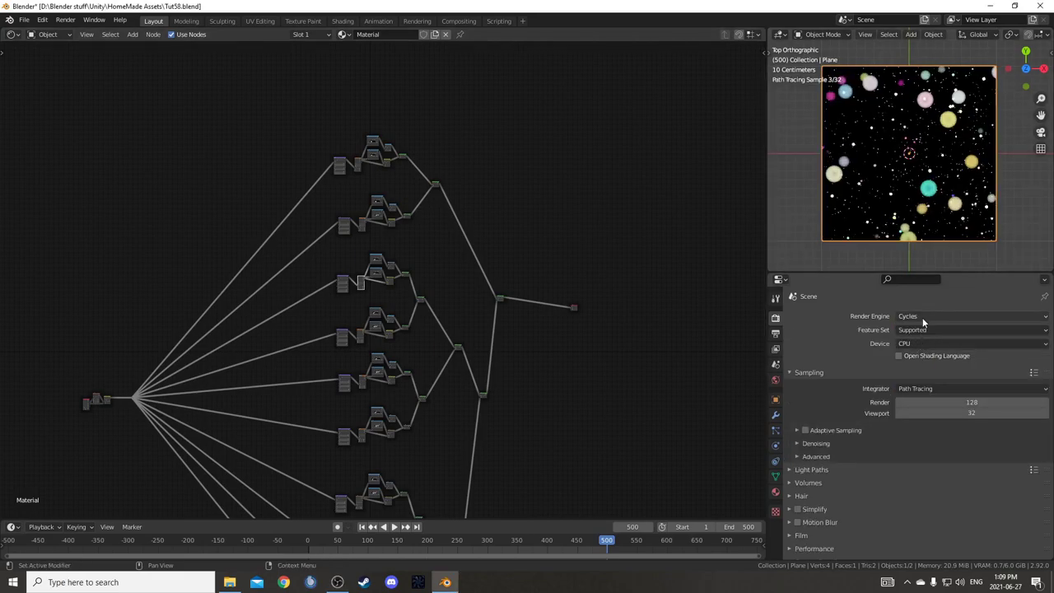
pyautogui.click(920, 318)
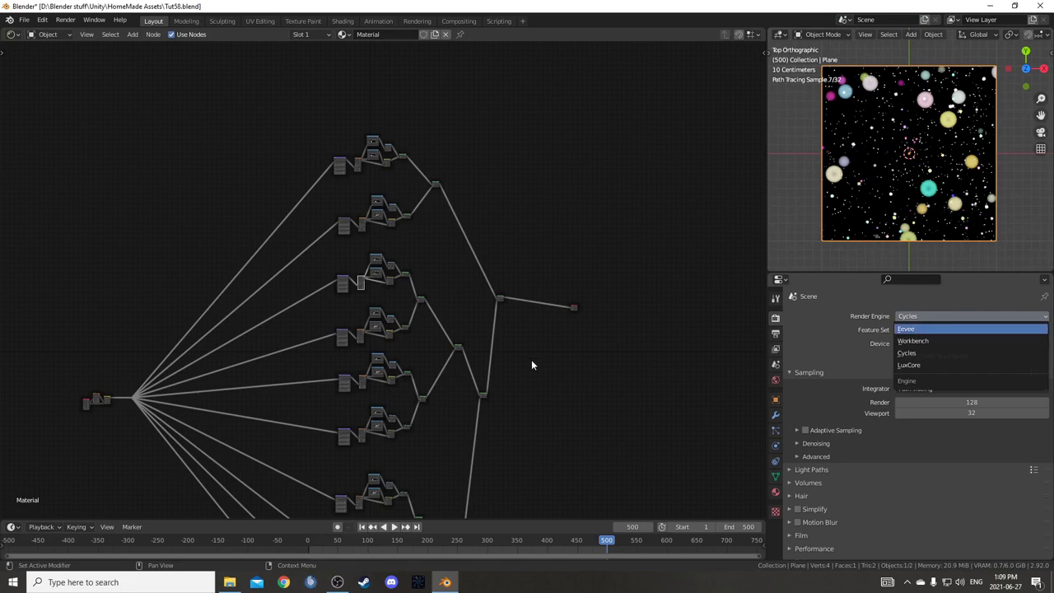
pyautogui.press('Return')
# - Examine the ColorRamp, Multiply, Mapping and Voronoi Texture settings of the third branch
pyautogui.scroll(5, 377, 376)
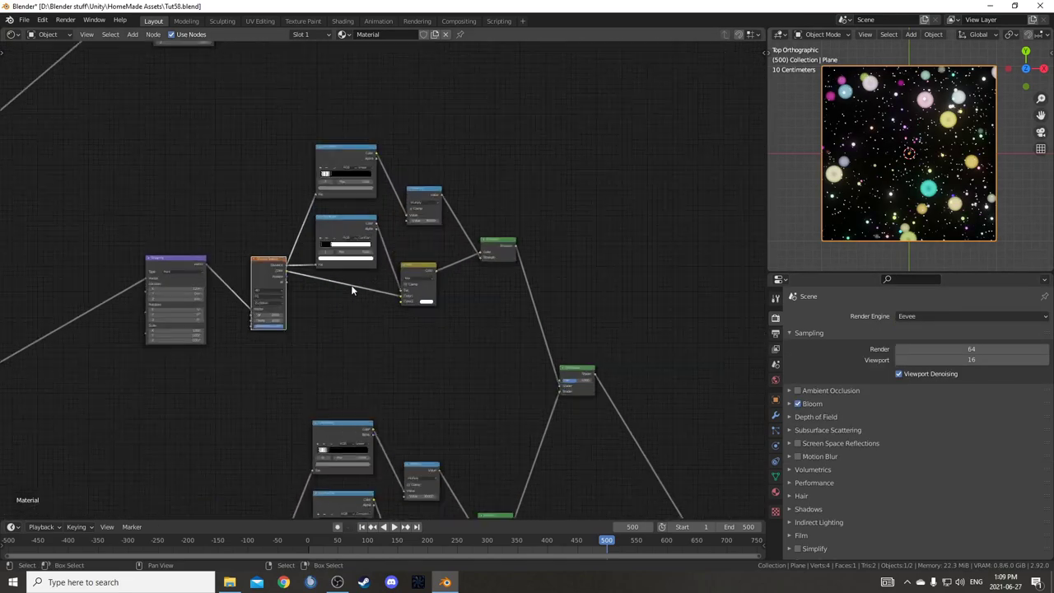
pyautogui.scroll(4, 351, 289)
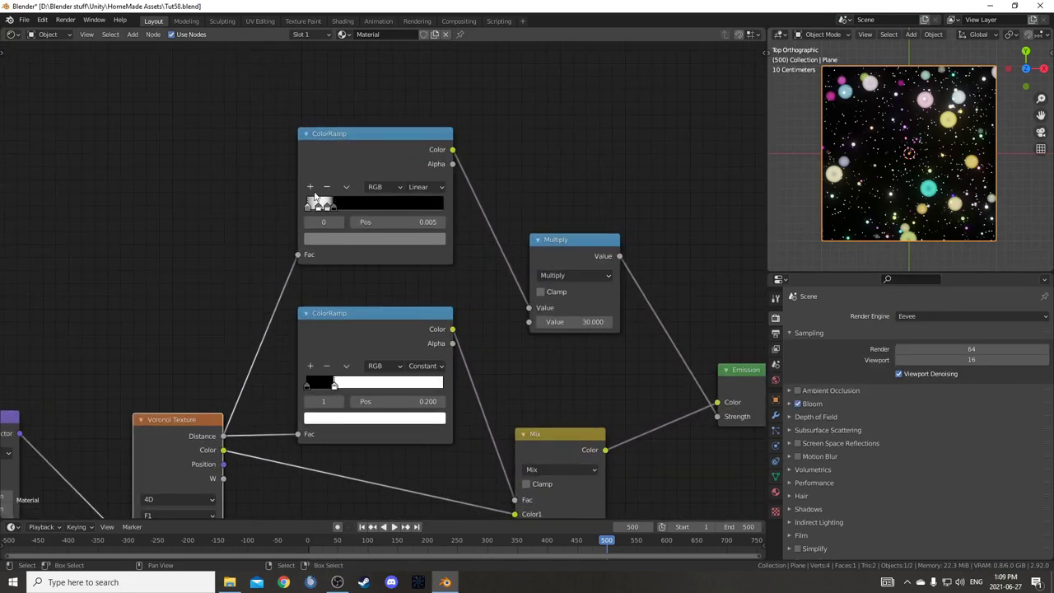
pyautogui.scroll(2, 314, 196)
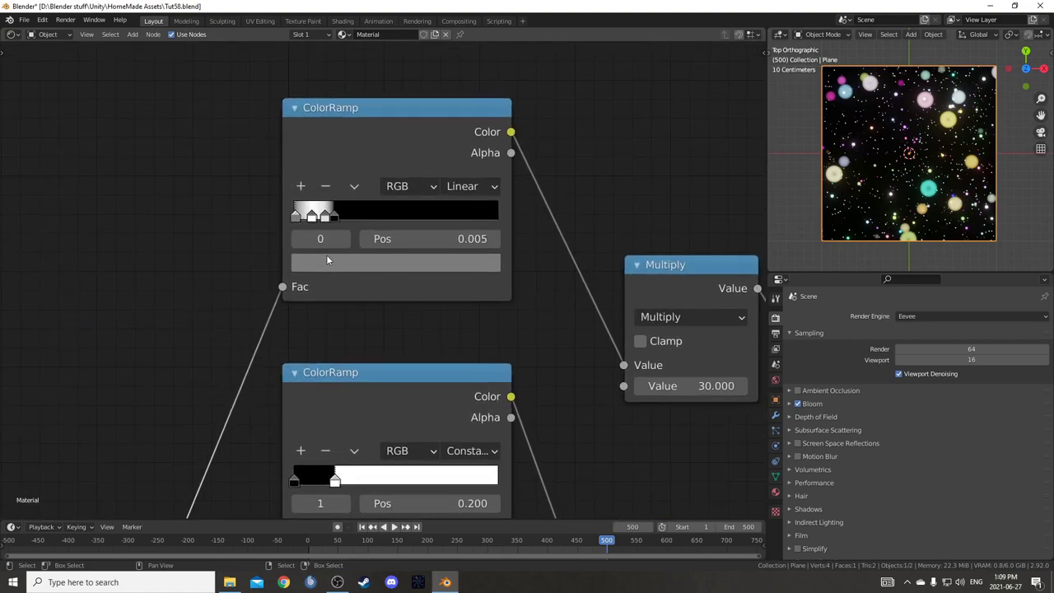
pyautogui.scroll(-2, 495, 401)
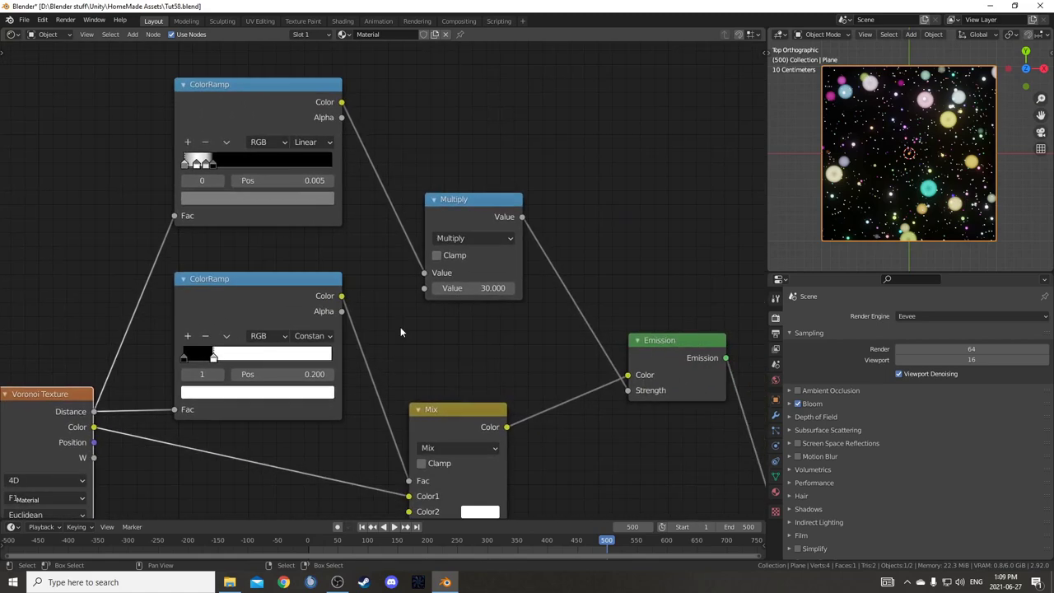
pyautogui.scroll(-3, 513, 301)
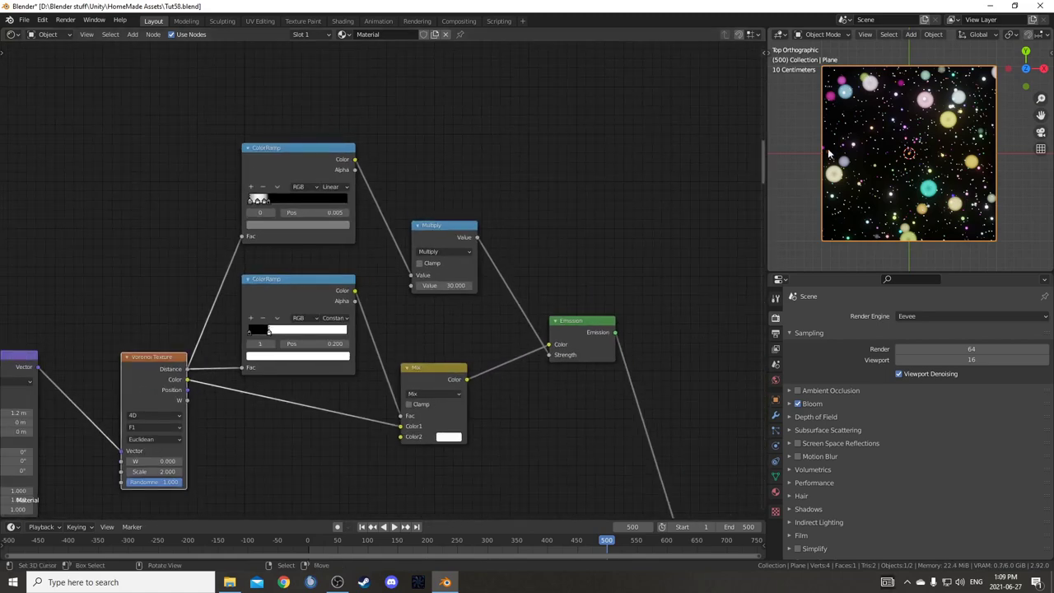
pyautogui.moveTo(200, 370); pyautogui.dragTo(358, 303, button='middle')
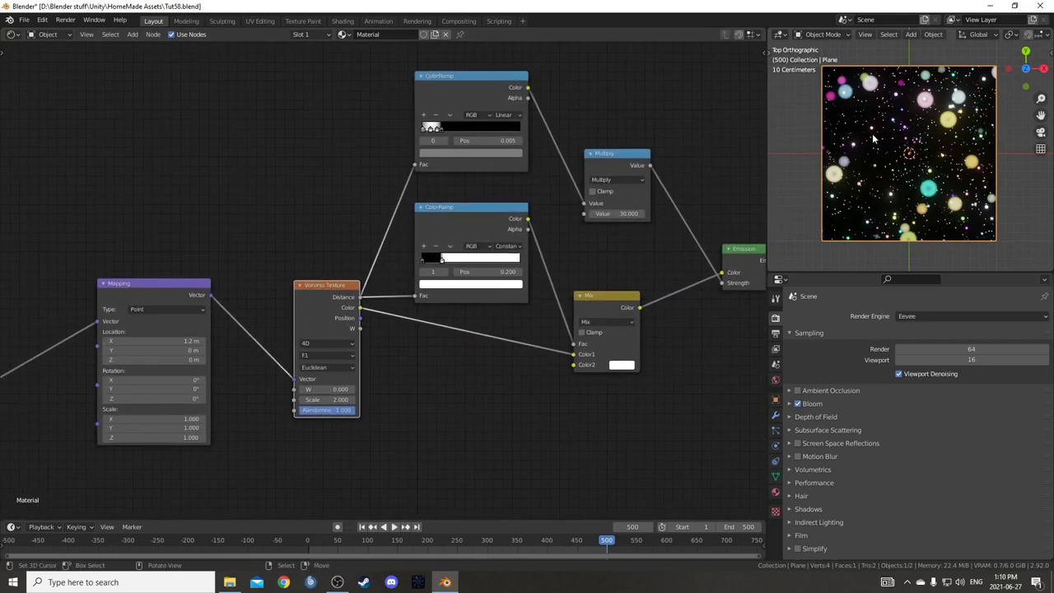
pyautogui.scroll(1, 203, 437)
pyautogui.moveTo(202, 437); pyautogui.dragTo(390, 332, button='middle')
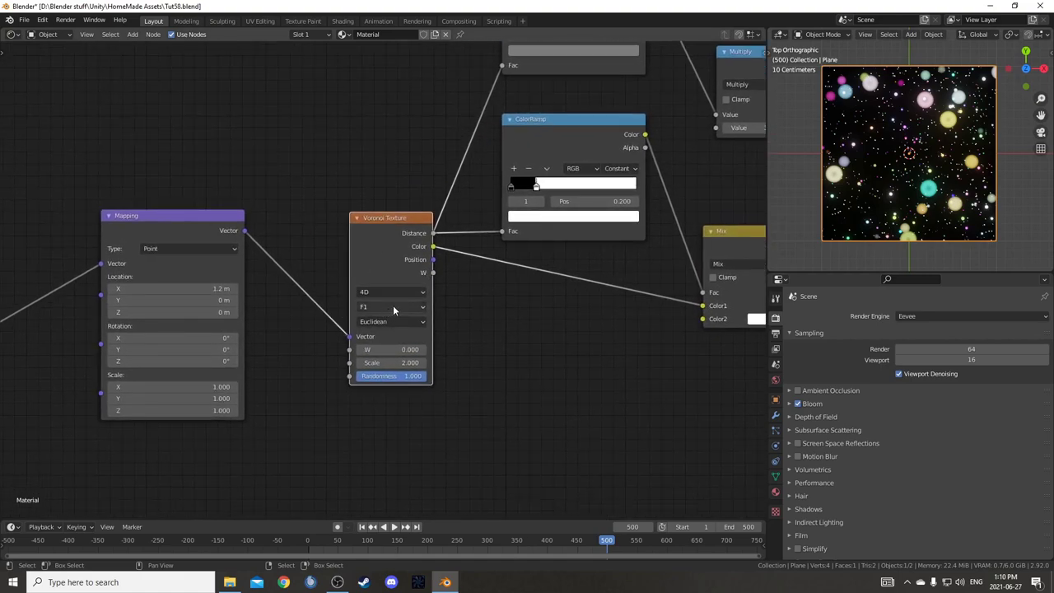
# - Try the F2 feature output on the branch's Voronoi Texture and inspect the spots on the plane
pyautogui.click(394, 308)
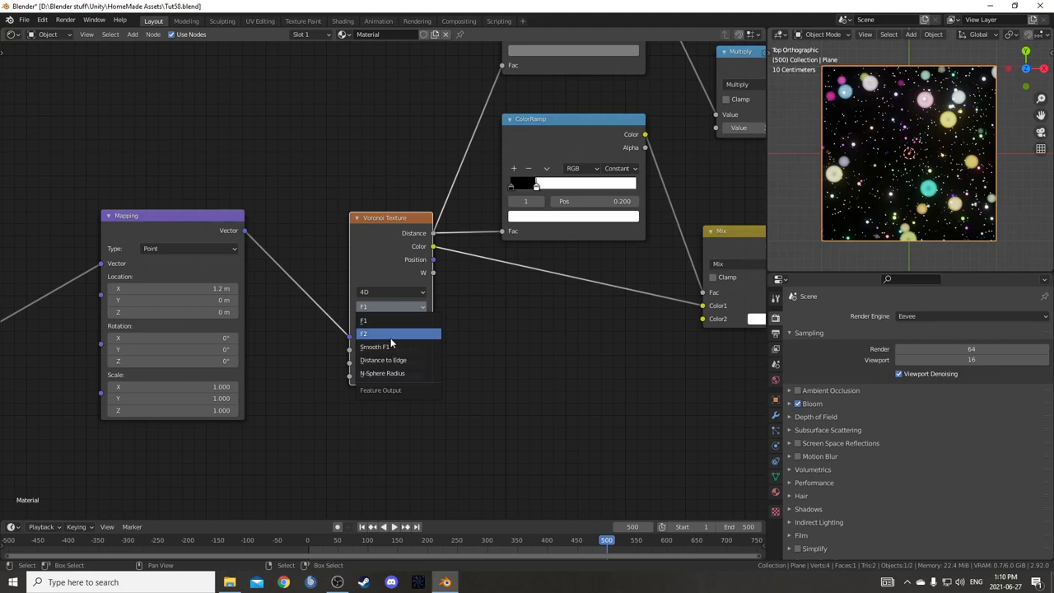
pyautogui.click(391, 337)
pyautogui.moveTo(559, 273); pyautogui.dragTo(435, 400, button='middle')
pyautogui.scroll(-1, 444, 353)
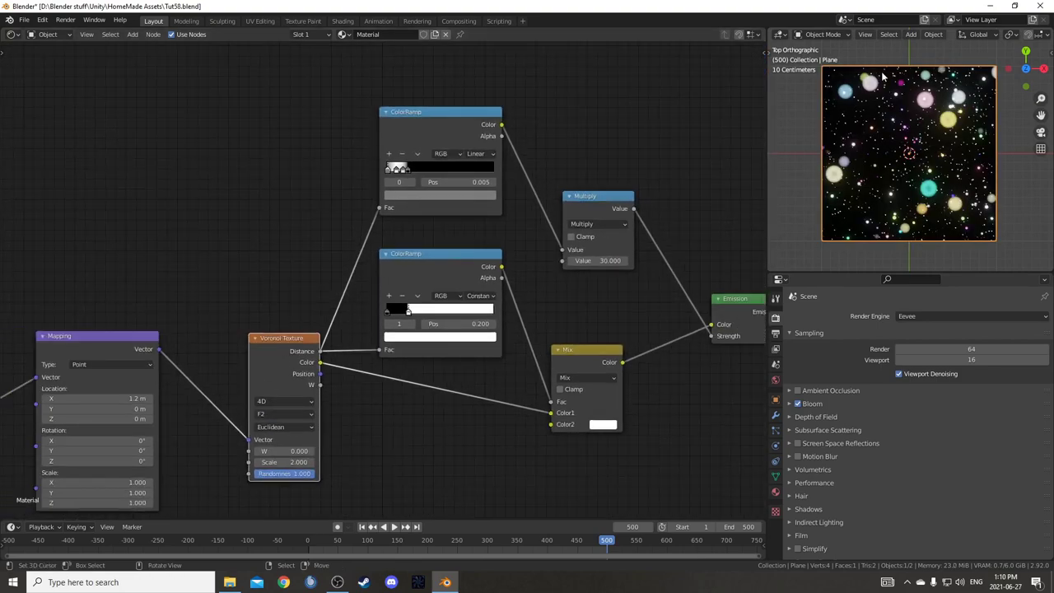
pyautogui.scroll(4, 893, 80)
pyautogui.scroll(2, 892, 83)
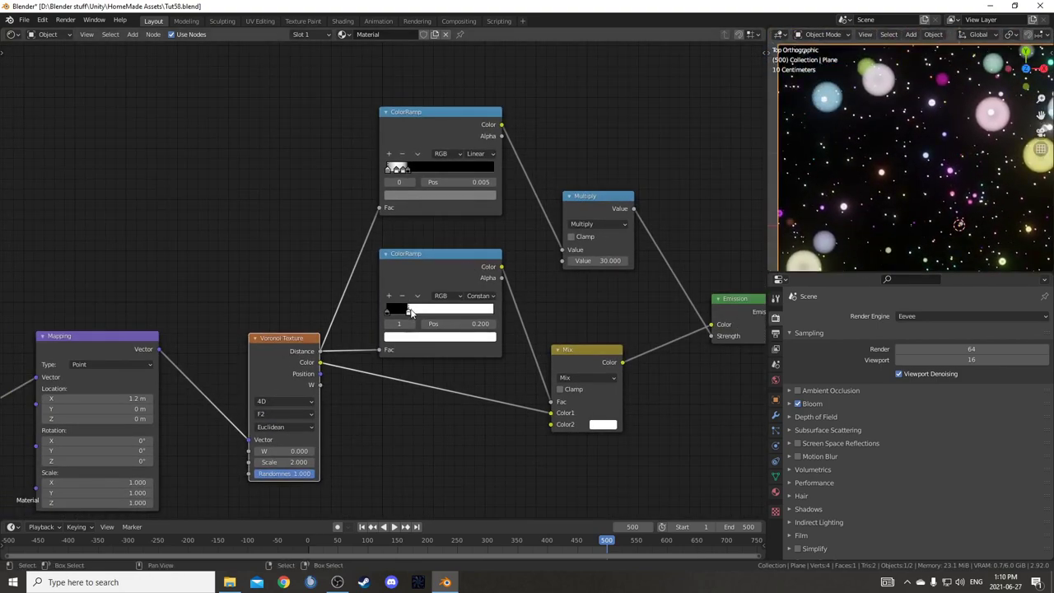
# - Try moving the Linear ColorRamp's black stop to 0.415 and the Constant ColorRamp's white stop to 0.550, and undo both changes
pyautogui.moveTo(406, 168); pyautogui.dragTo(430, 168)
pyautogui.scroll(-1, 853, 161)
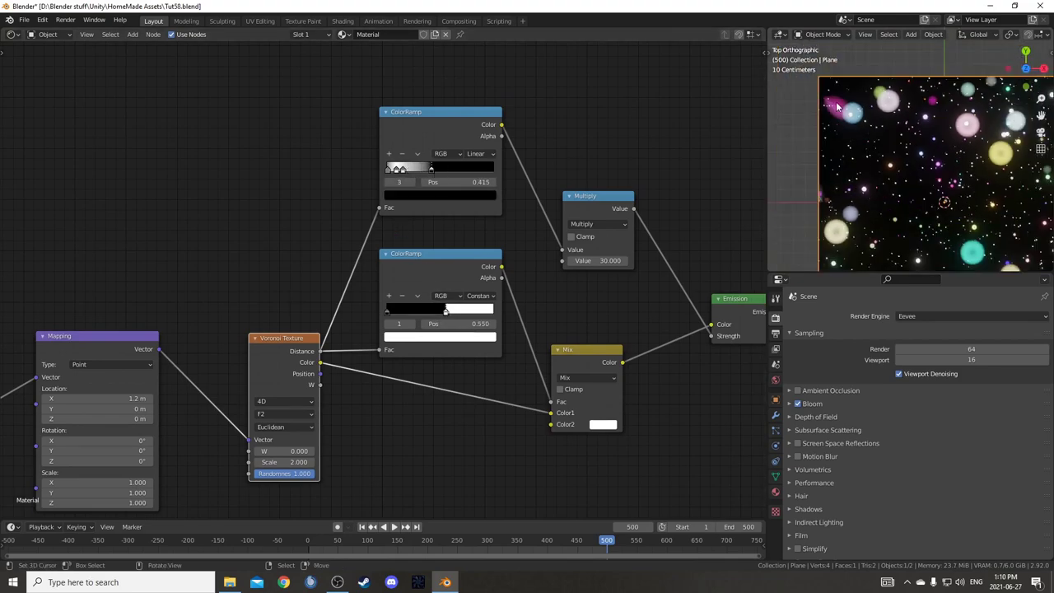
pyautogui.hotkey('ctrl', 'z')
pyautogui.hotkey('ctrl', 'z')
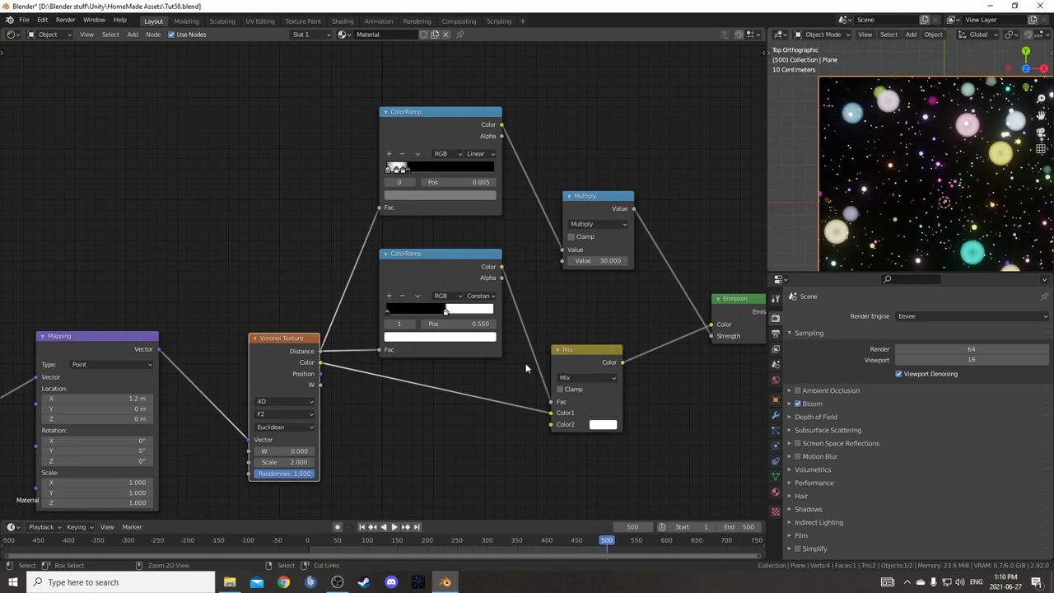
# - Set the Voronoi Texture's feature output back to F1
pyautogui.scroll(2, 194, 425)
pyautogui.moveTo(194, 425); pyautogui.dragTo(258, 280, button='middle')
pyautogui.click(329, 290)
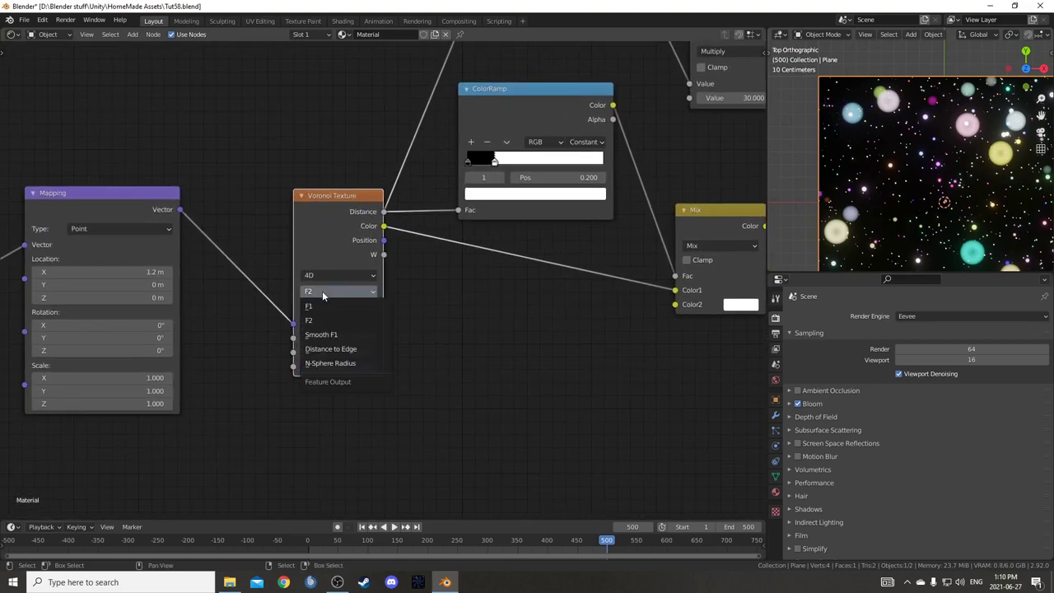
pyautogui.click(327, 310)
# - Try the Chebychev distance metric on the branch's Voronoi Texture
pyautogui.click(352, 308)
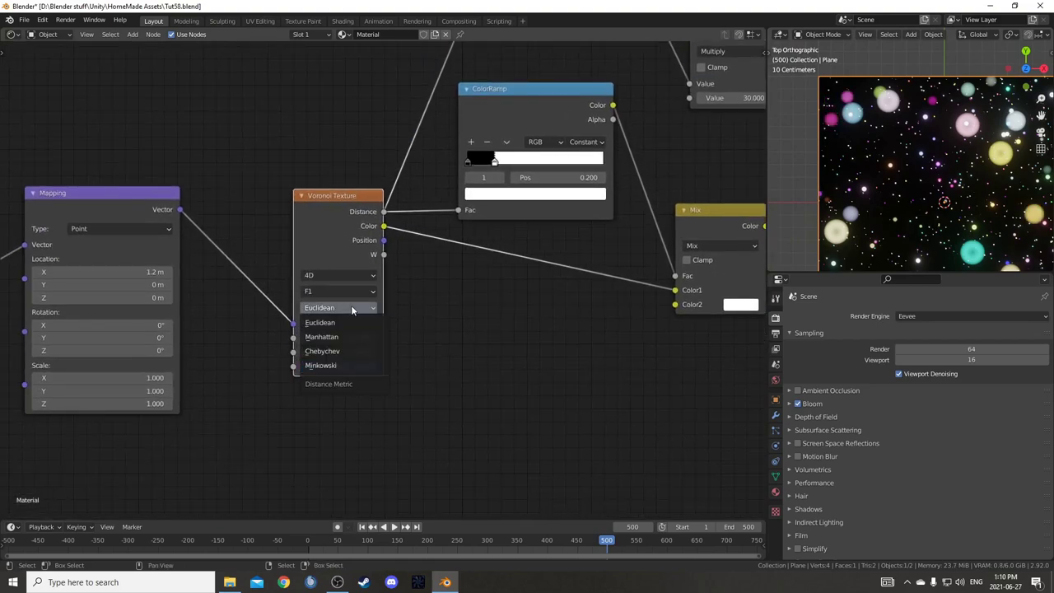
pyautogui.click(344, 350)
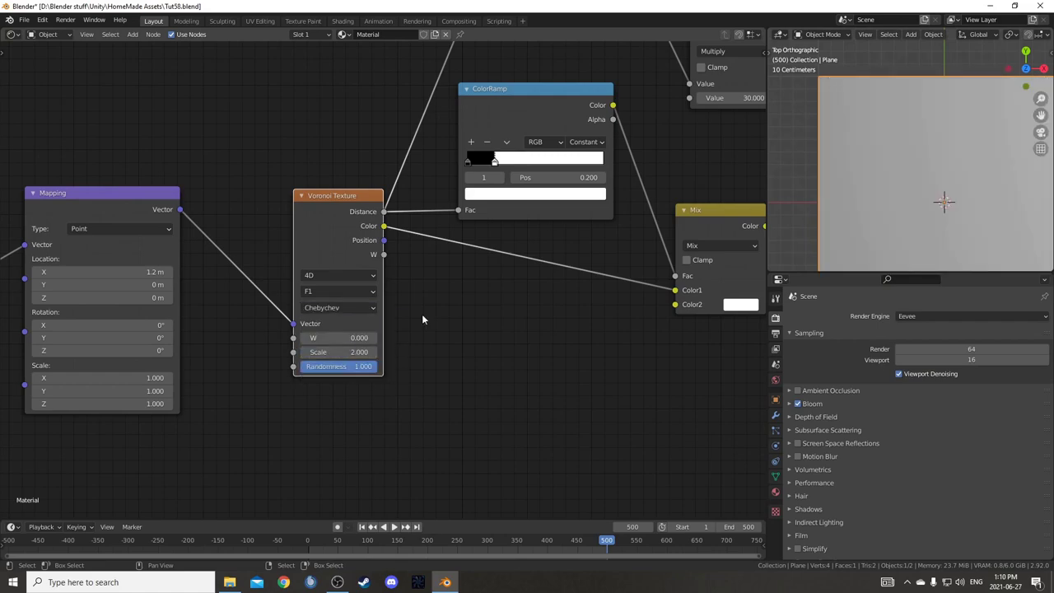
pyautogui.moveTo(572, 280); pyautogui.dragTo(417, 329, button='middle')
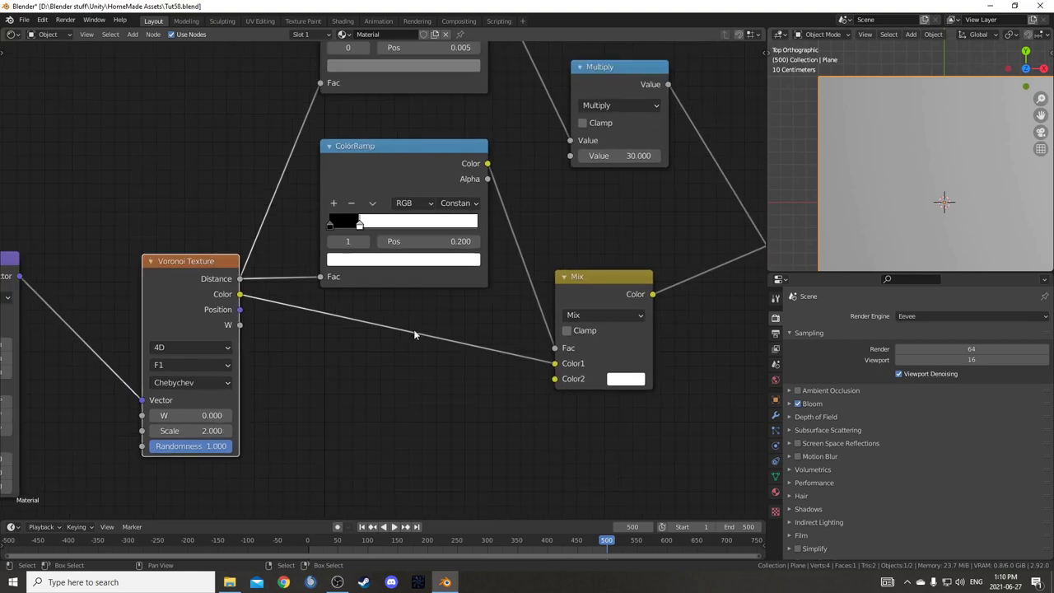
# - Set the Voronoi Texture's distance metric to Minkowski
pyautogui.moveTo(414, 226); pyautogui.dragTo(565, 168, button='middle')
pyautogui.moveTo(411, 308); pyautogui.dragTo(455, 266, button='middle')
pyautogui.click(410, 270)
pyautogui.click(396, 317)
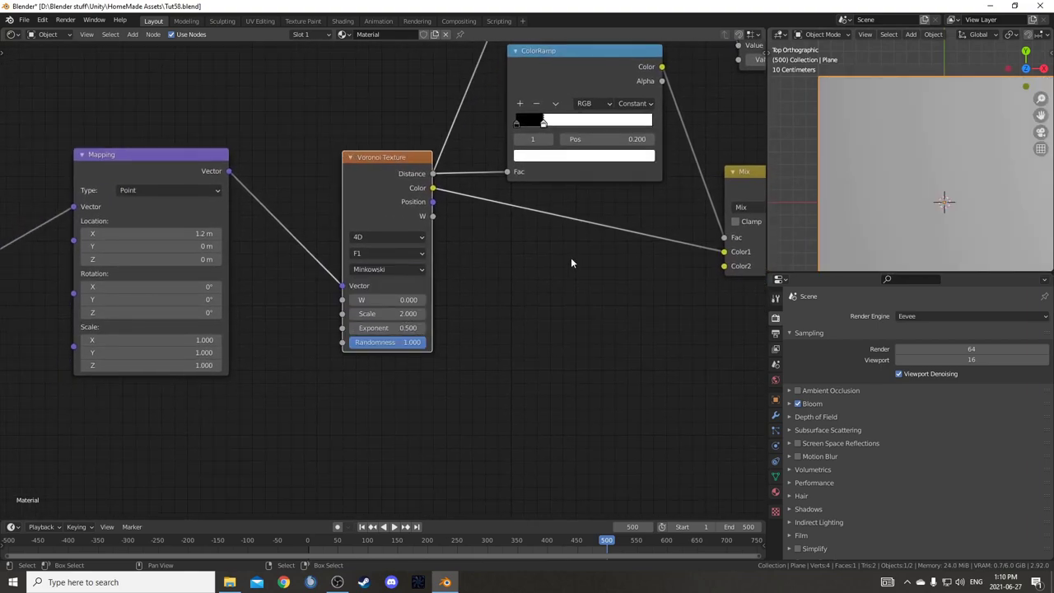
# - Move the Constant ColorRamp's white stop to 0.914 and the Linear ColorRamp's black stop to 0.874 to enlarge the Minkowski shapes
pyautogui.moveTo(571, 258); pyautogui.dragTo(484, 276, button='middle')
pyautogui.moveTo(568, 301); pyautogui.dragTo(497, 334, button='middle')
pyautogui.moveTo(429, 169); pyautogui.dragTo(398, 352, button='middle')
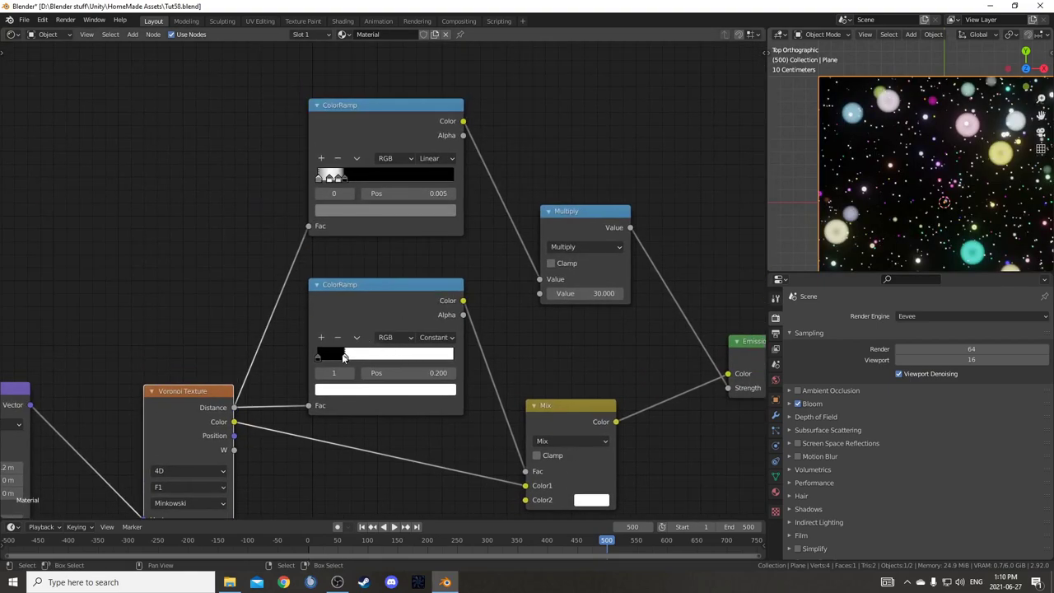
pyautogui.moveTo(344, 356); pyautogui.dragTo(377, 357)
pyautogui.moveTo(345, 178); pyautogui.dragTo(386, 178)
pyautogui.scroll(-2, 386, 190)
pyautogui.scroll(-3, 973, 228)
pyautogui.keyDown('shift'); pyautogui.moveTo(943, 215); pyautogui.dragTo(893, 168, button='middle'); pyautogui.keyUp('shift')
pyautogui.scroll(5, 907, 212)
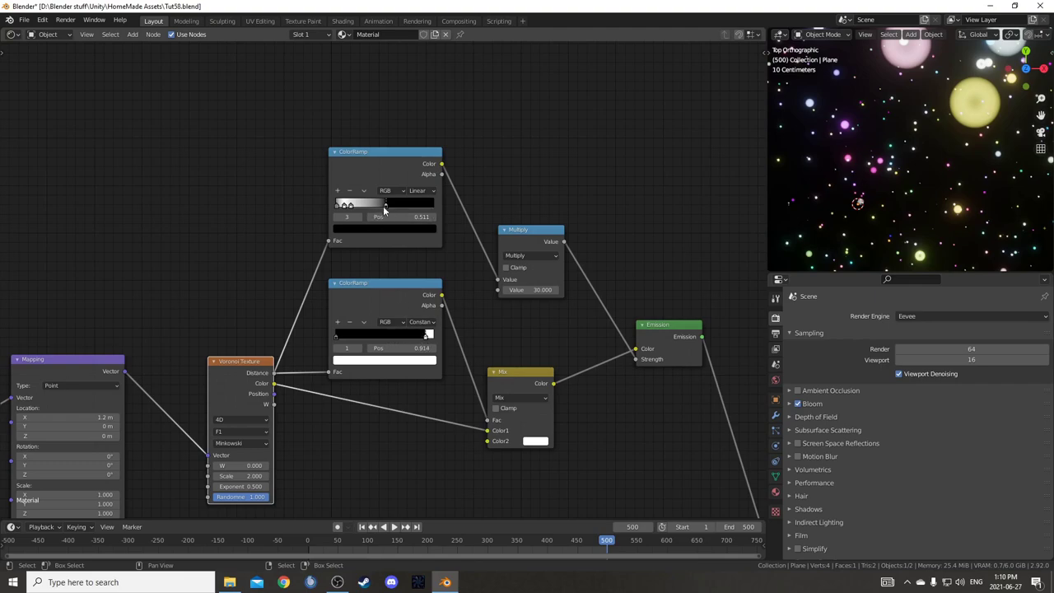
pyautogui.moveTo(415, 212); pyautogui.dragTo(427, 212)
pyautogui.scroll(-1, 947, 250)
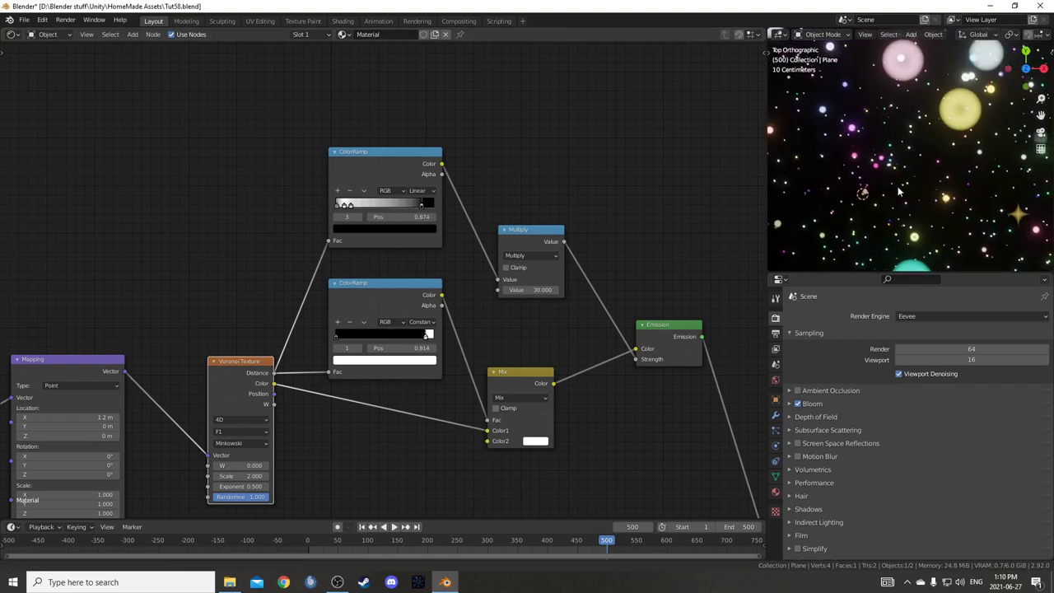
# - Set the Multiply node's value to 300 to strengthen the emission of the Minkowski shapes
pyautogui.keyDown('shift'); pyautogui.moveTo(964, 255); pyautogui.dragTo(936, 185, button='middle'); pyautogui.keyUp('shift')
pyautogui.scroll(4, 936, 185)
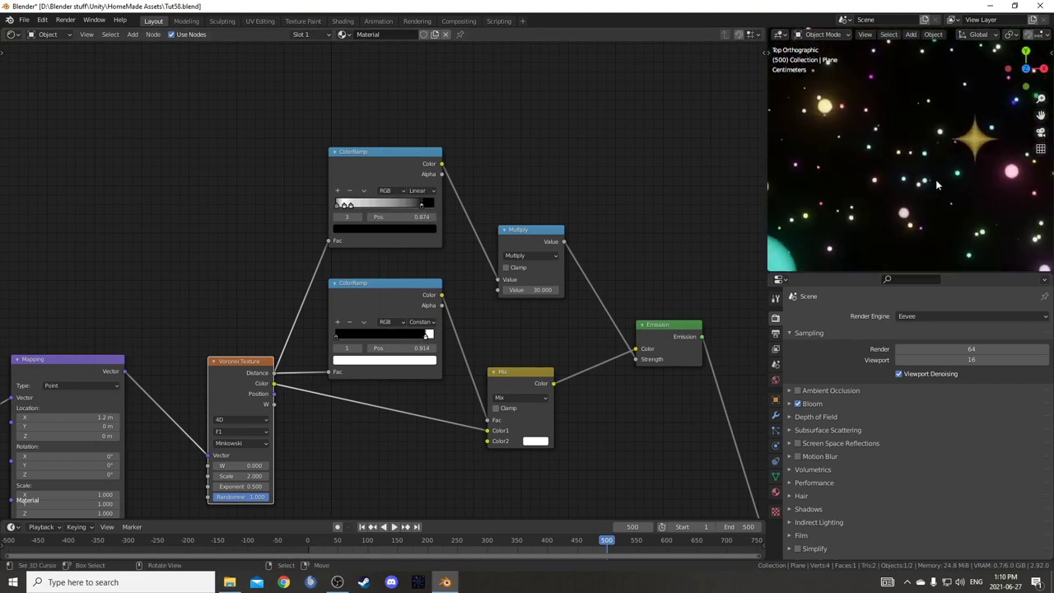
pyautogui.scroll(-4, 601, 367)
pyautogui.moveTo(601, 367); pyautogui.dragTo(454, 276, button='middle')
pyautogui.scroll(5, 454, 276)
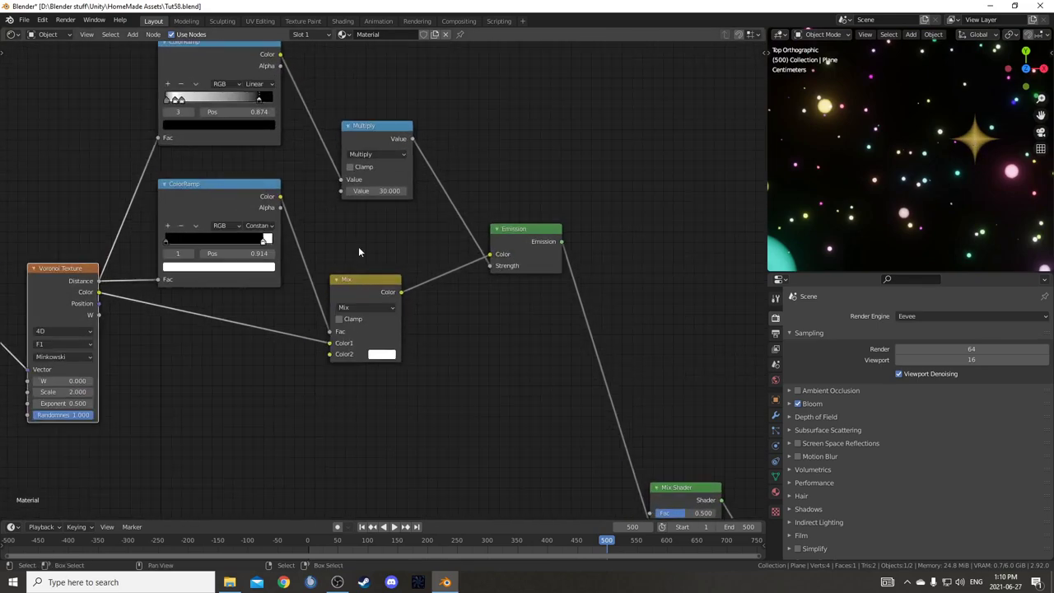
pyautogui.moveTo(358, 246); pyautogui.dragTo(423, 314, button='middle')
pyautogui.click(444, 258)
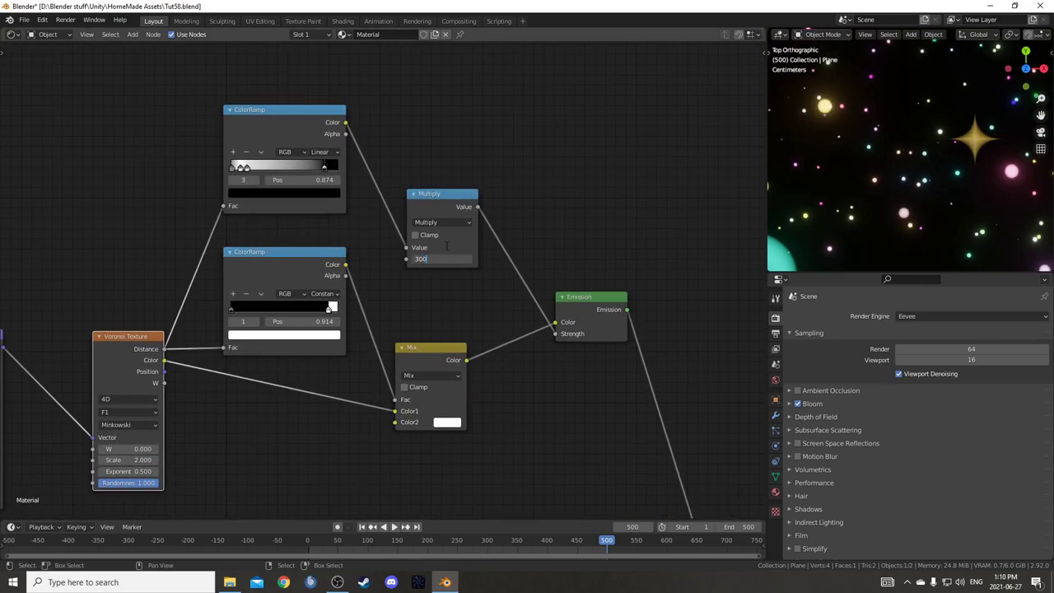
pyautogui.write('300')
pyautogui.press('Return')
pyautogui.scroll(-4, 860, 186)
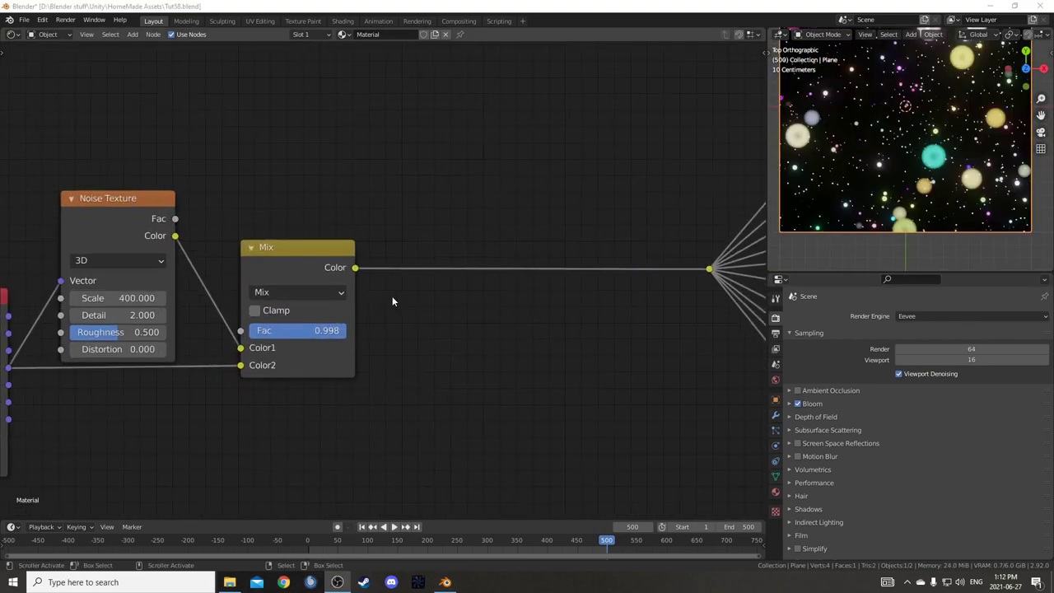
# - Set the factor of the Mix node between the Noise Texture and object coordinates to 0.95
pyautogui.scroll(1, 392, 295)
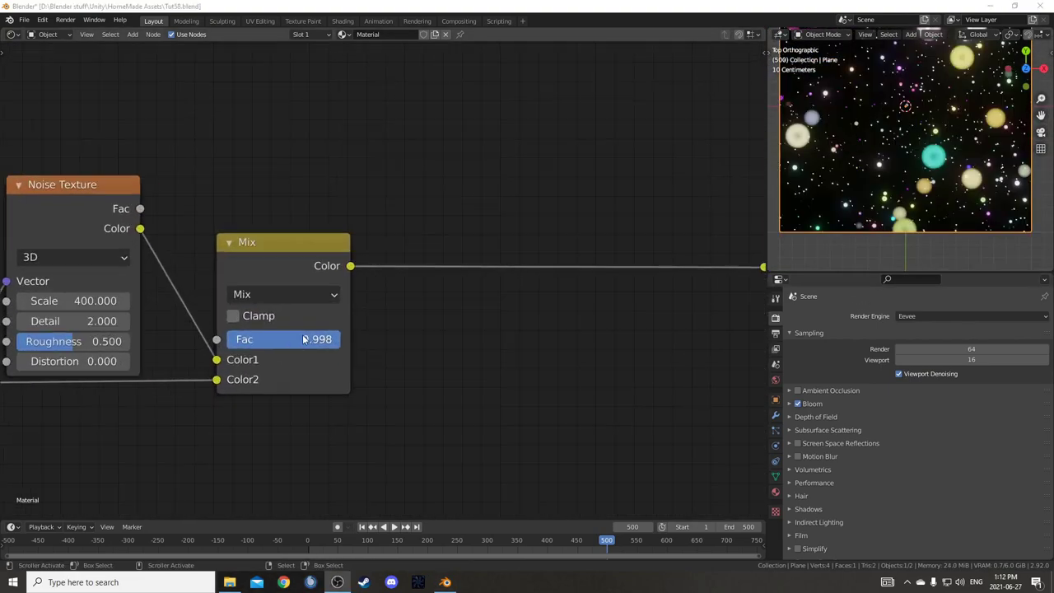
pyautogui.moveTo(235, 355); pyautogui.dragTo(420, 295, button='middle')
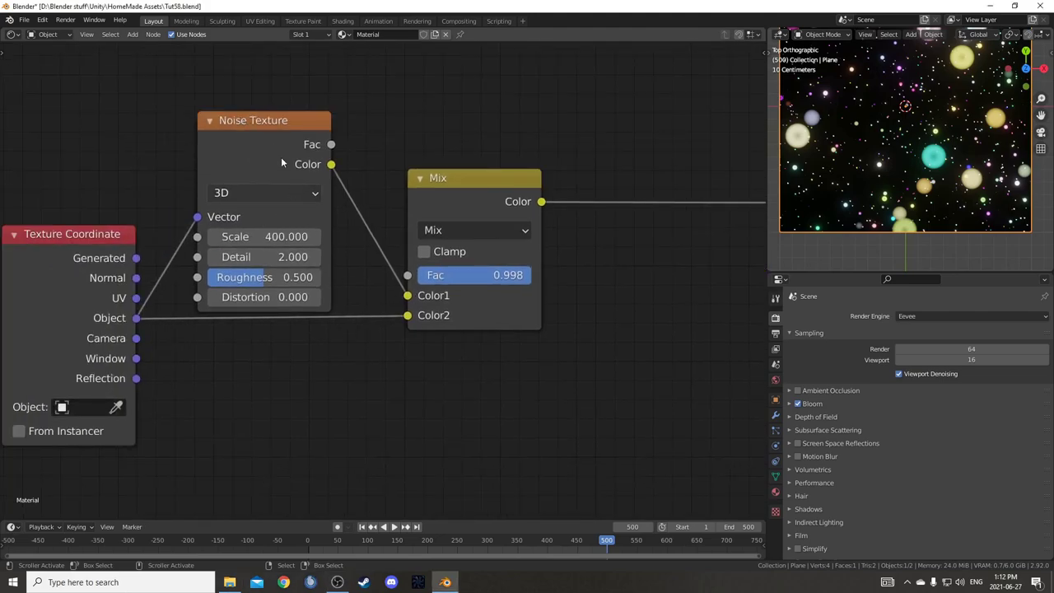
pyautogui.scroll(-1, 71, 243)
pyautogui.scroll(-2, 474, 318)
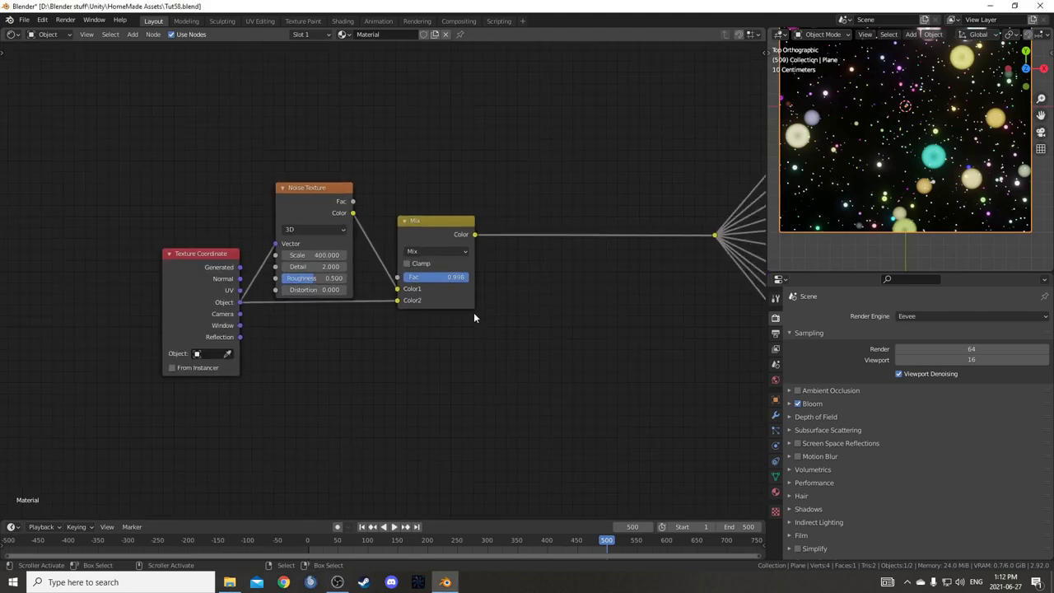
pyautogui.scroll(1, 344, 288)
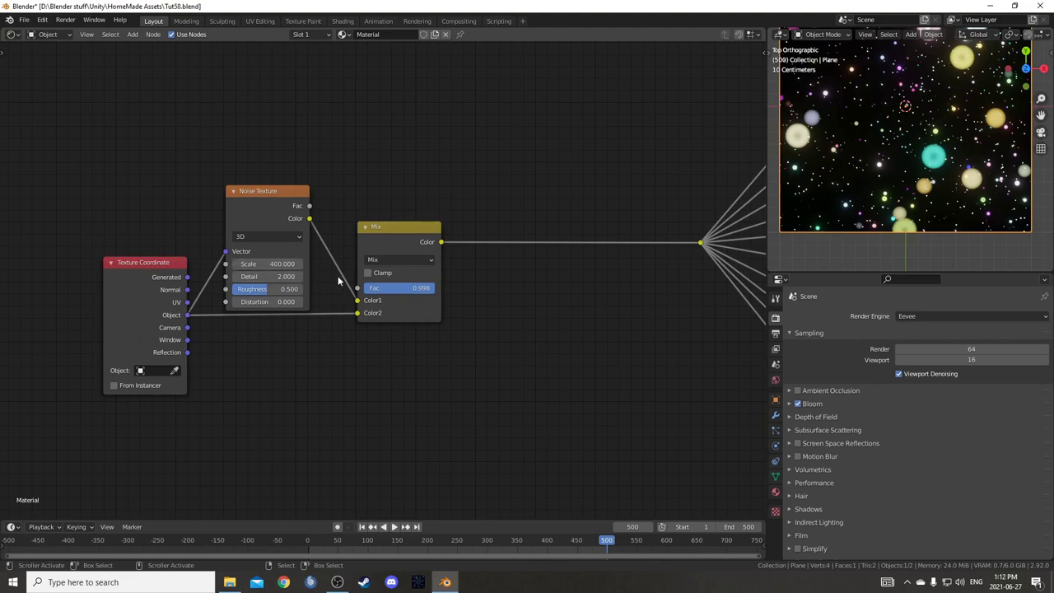
pyautogui.click(403, 288)
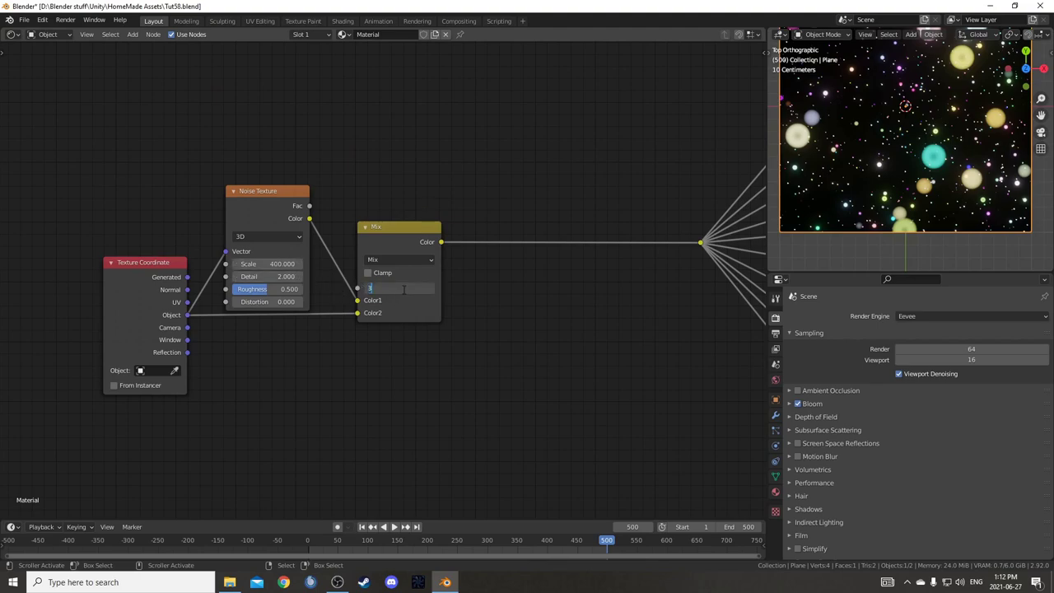
pyautogui.write('.95')
pyautogui.press('Return')
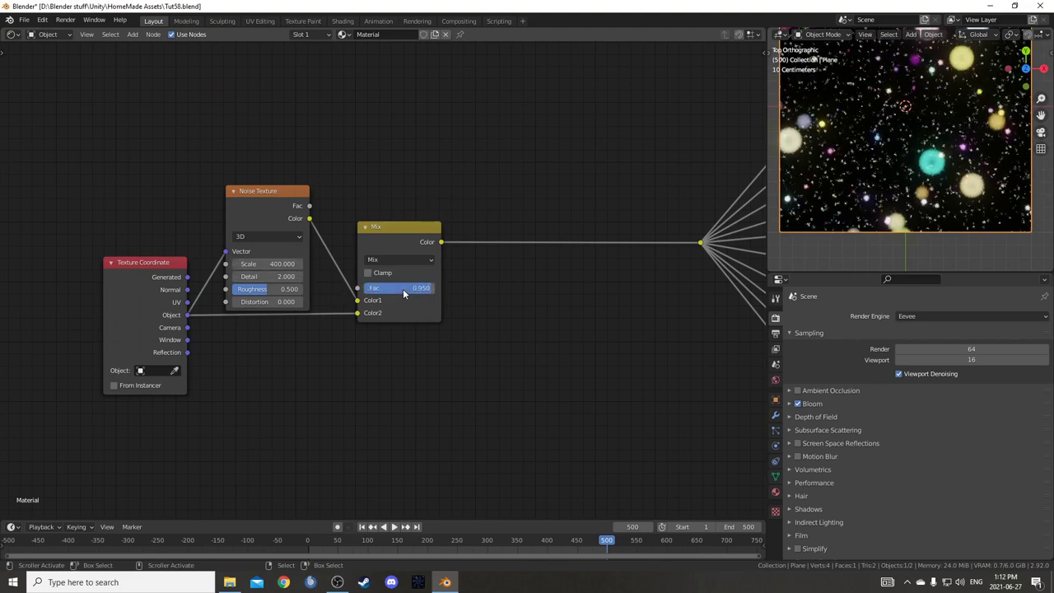
# - Set the scale of the Noise Texture that distorts the coordinates to 50
pyautogui.moveTo(240, 303); pyautogui.dragTo(344, 281, button='middle')
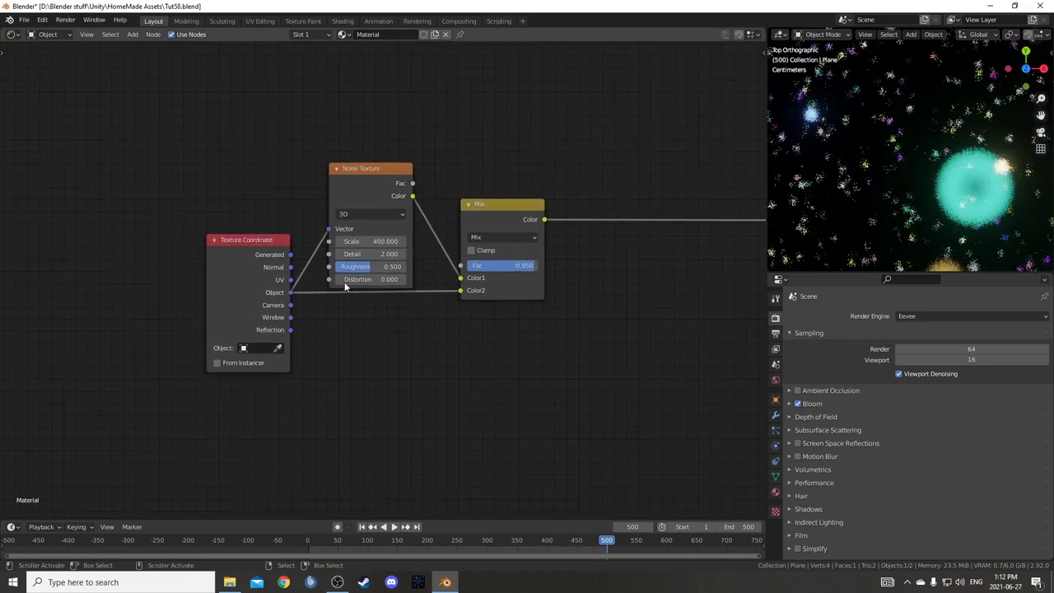
pyautogui.scroll(4, 372, 280)
pyautogui.click(365, 231)
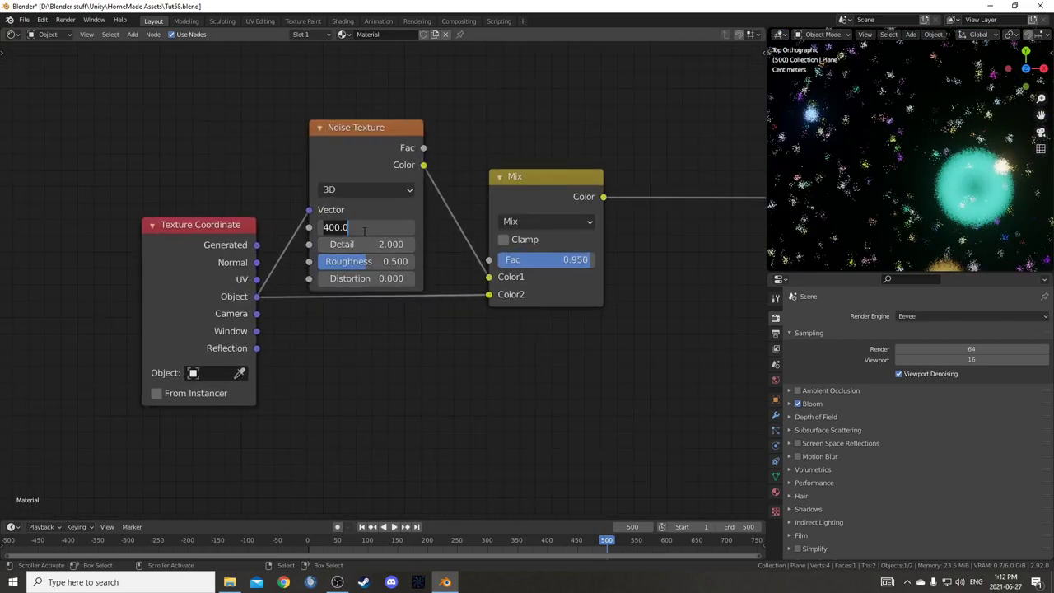
pyautogui.write('50')
pyautogui.press('Return')
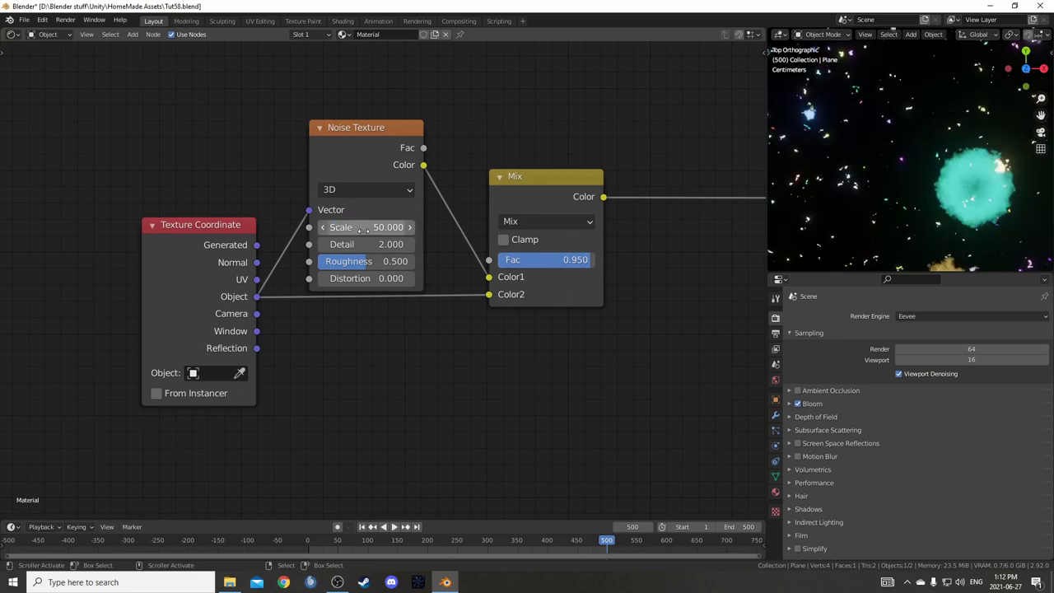
# - Lower the coordinate Mix node's factor to 0.8 and inspect the distorted spots on the plane
pyautogui.scroll(-2, 433, 329)
pyautogui.click(451, 275)
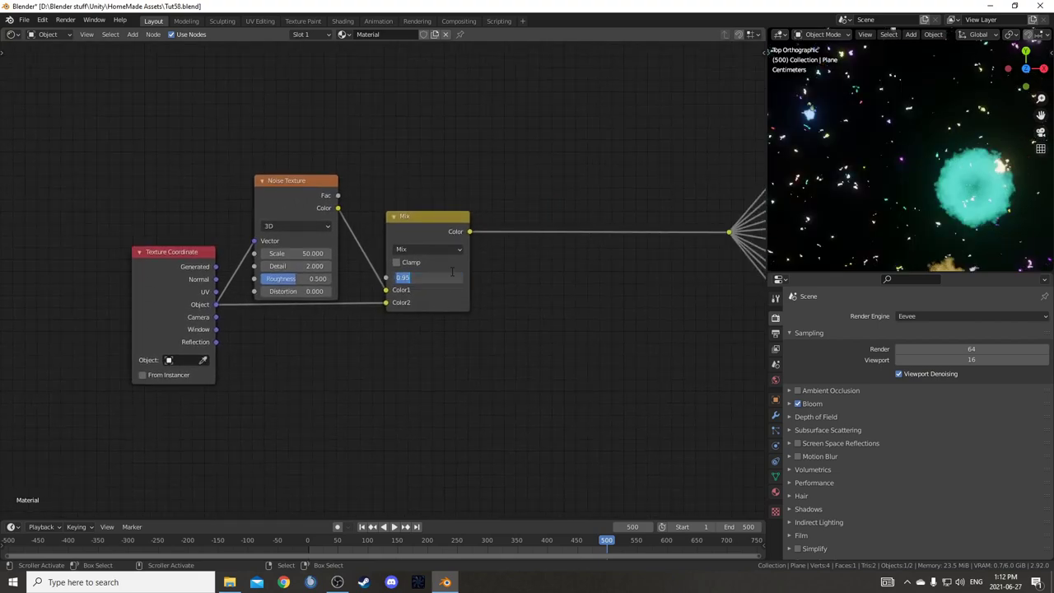
pyautogui.write('.8')
pyautogui.press('Return')
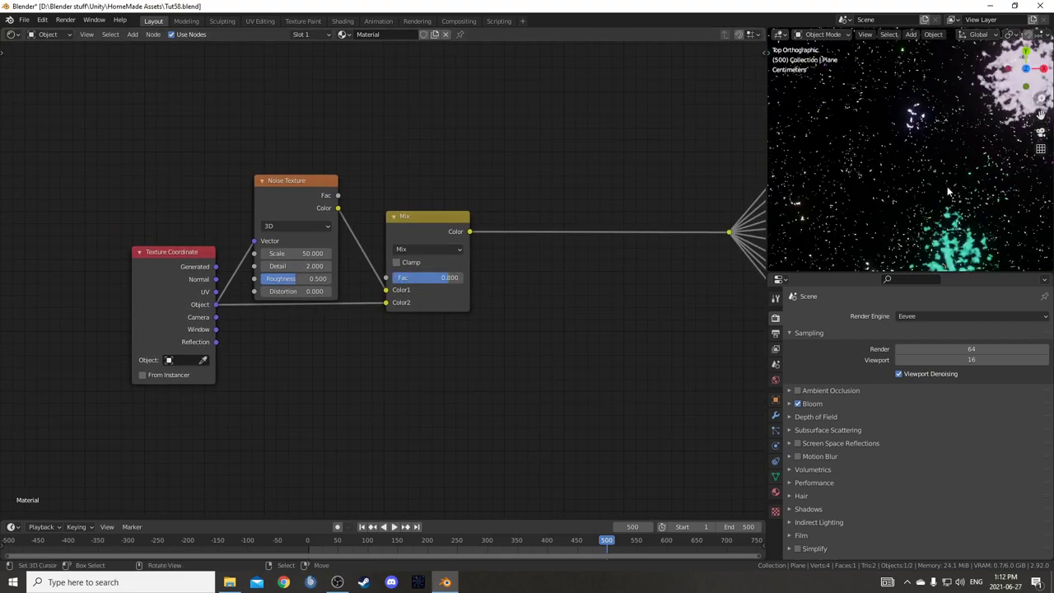
pyautogui.scroll(-4, 862, 220)
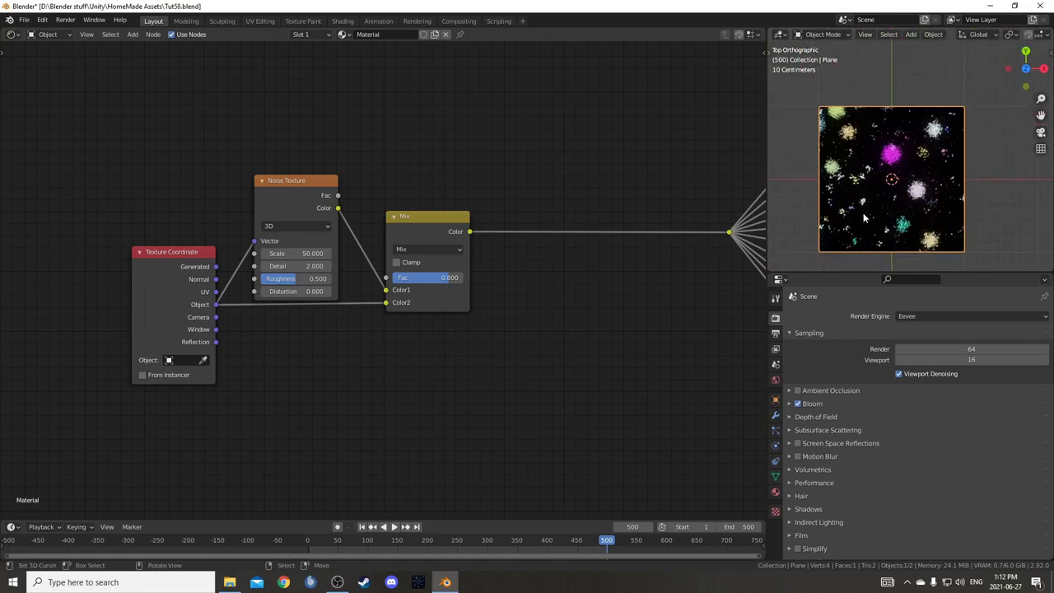
pyautogui.scroll(4, 862, 221)
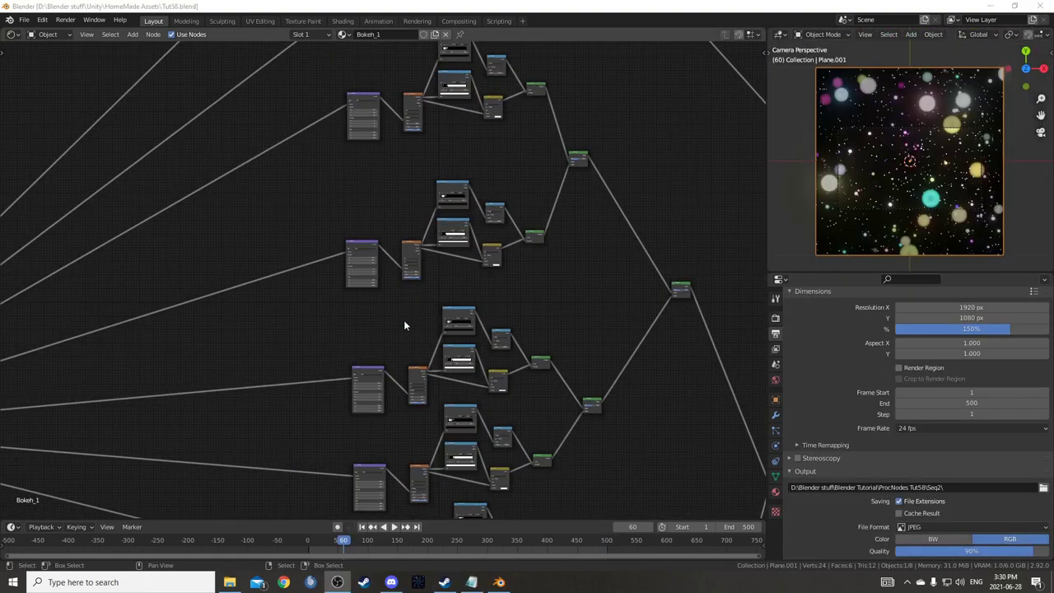
# - Try a different scale on the Voronoi Texture of one Bokeh_1 branch and undo it
pyautogui.scroll(8, 404, 325)
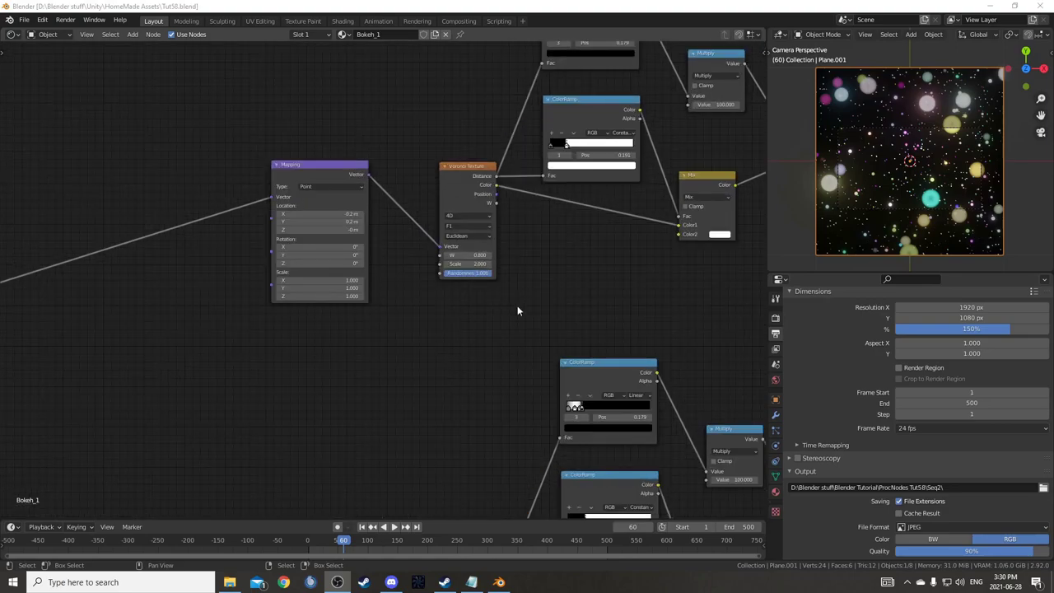
pyautogui.moveTo(389, 381); pyautogui.dragTo(449, 347, button='middle')
pyautogui.scroll(2, 381, 374)
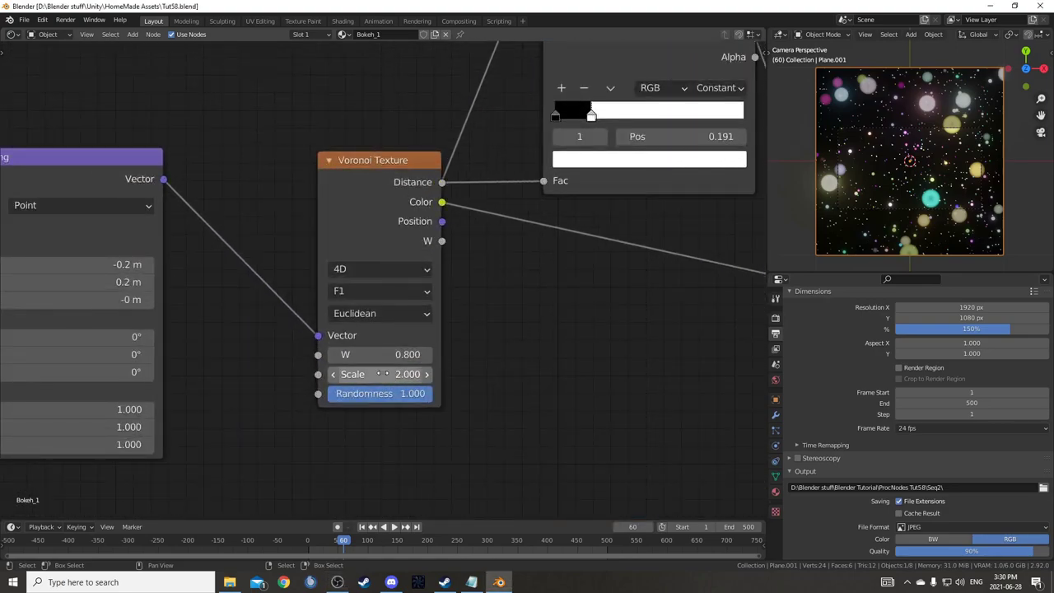
pyautogui.moveTo(387, 373); pyautogui.dragTo(556, 374)
pyautogui.hotkey('ctrl', 'z')
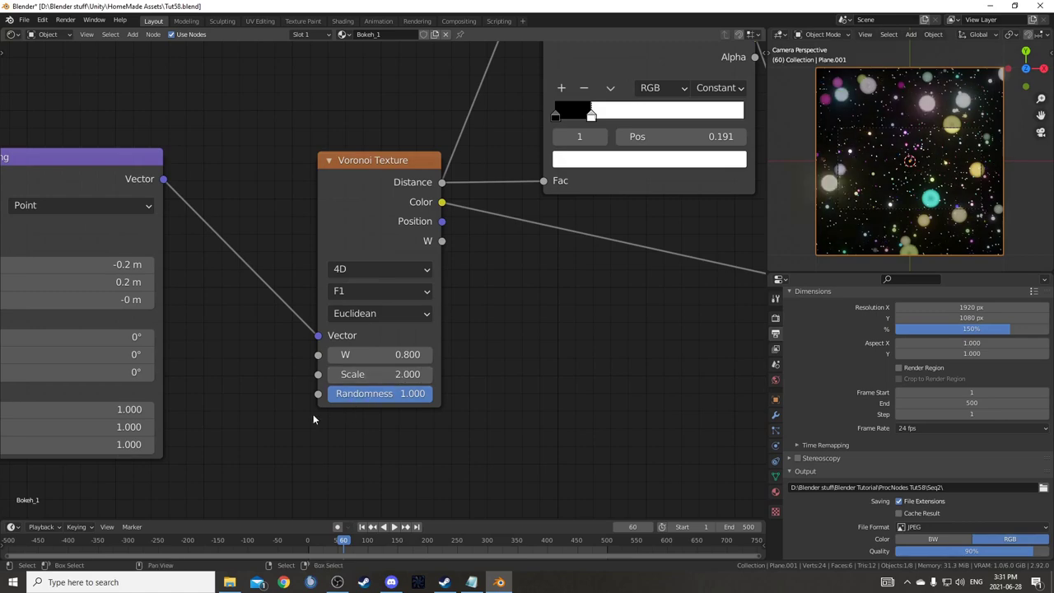
# - Try shifting the X location in the branch's Mapping node and cancel the change
pyautogui.scroll(-5, 284, 421)
pyautogui.moveTo(247, 387); pyautogui.dragTo(377, 378, button='middle')
pyautogui.scroll(2, 267, 294)
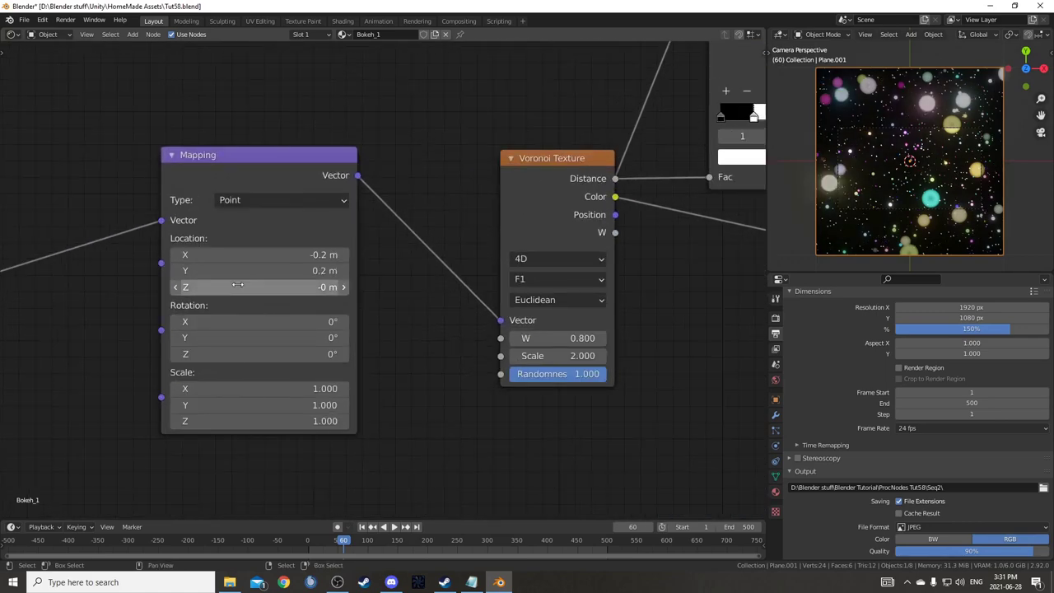
pyautogui.moveTo(238, 256); pyautogui.dragTo(280, 257)
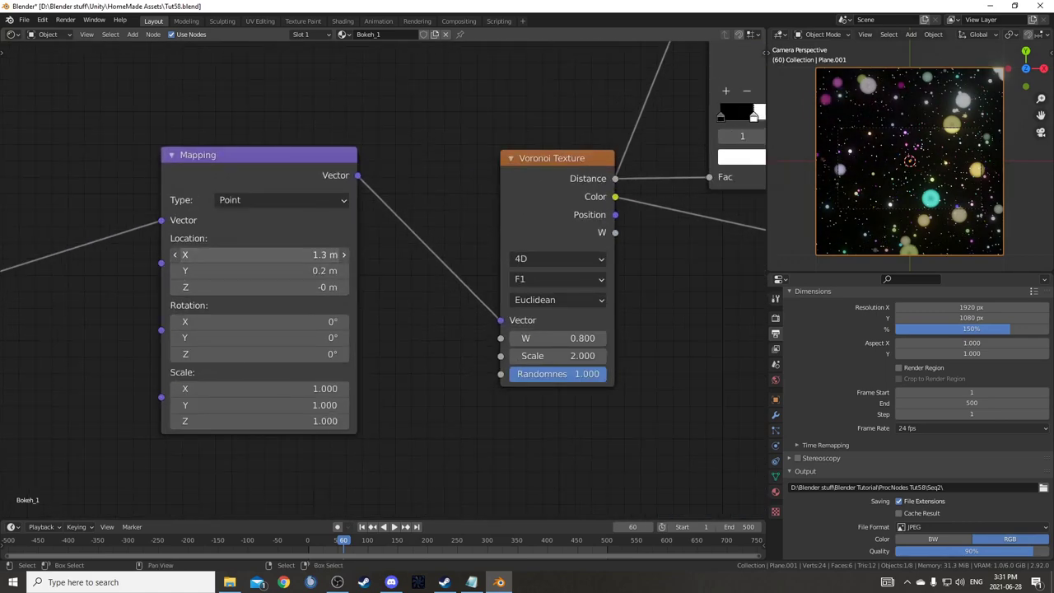
pyautogui.press('Escape')
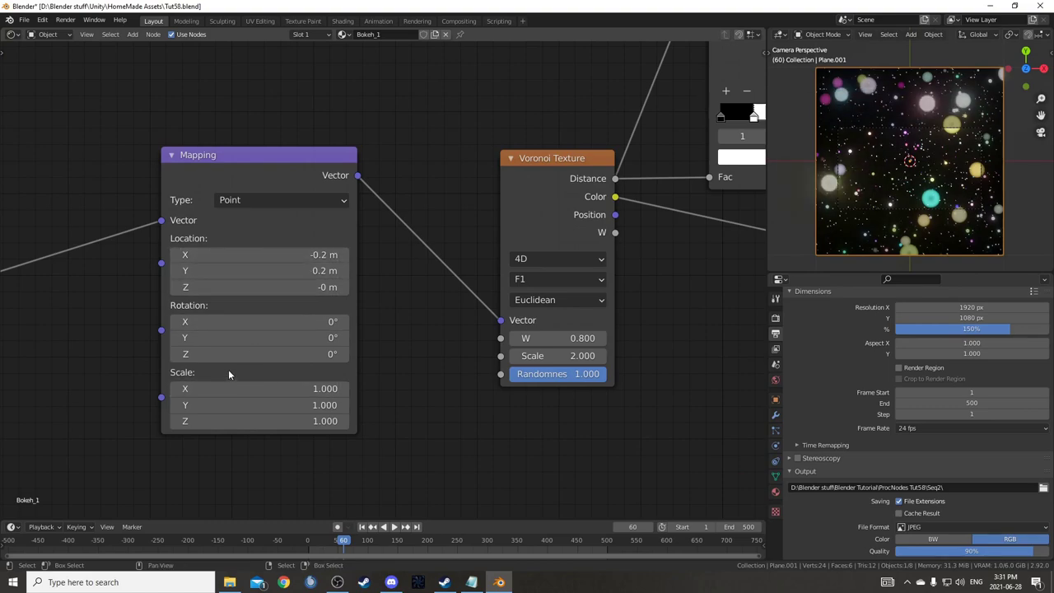
# - Stretch the branch's spots into horizontal streaks with a Mapping scale of 1 in X and 42.9 in Y
pyautogui.moveTo(238, 390); pyautogui.dragTo(309, 390)
pyautogui.moveTo(216, 405); pyautogui.dragTo(259, 405)
pyautogui.click(219, 387)
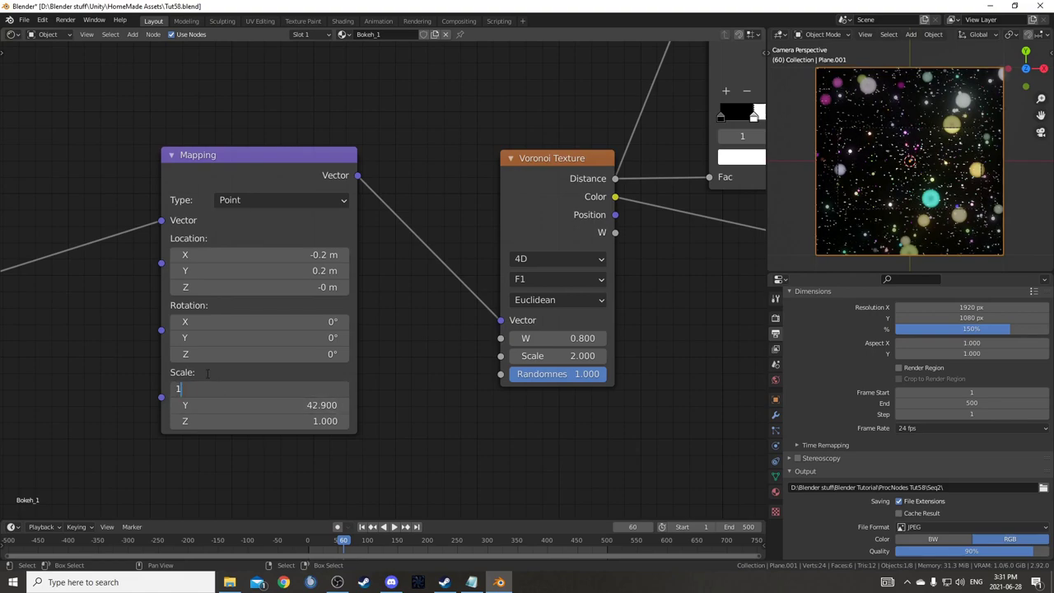
pyautogui.write('1')
pyautogui.press('Return')
pyautogui.scroll(1, 823, 296)
pyautogui.scroll(4, 870, 222)
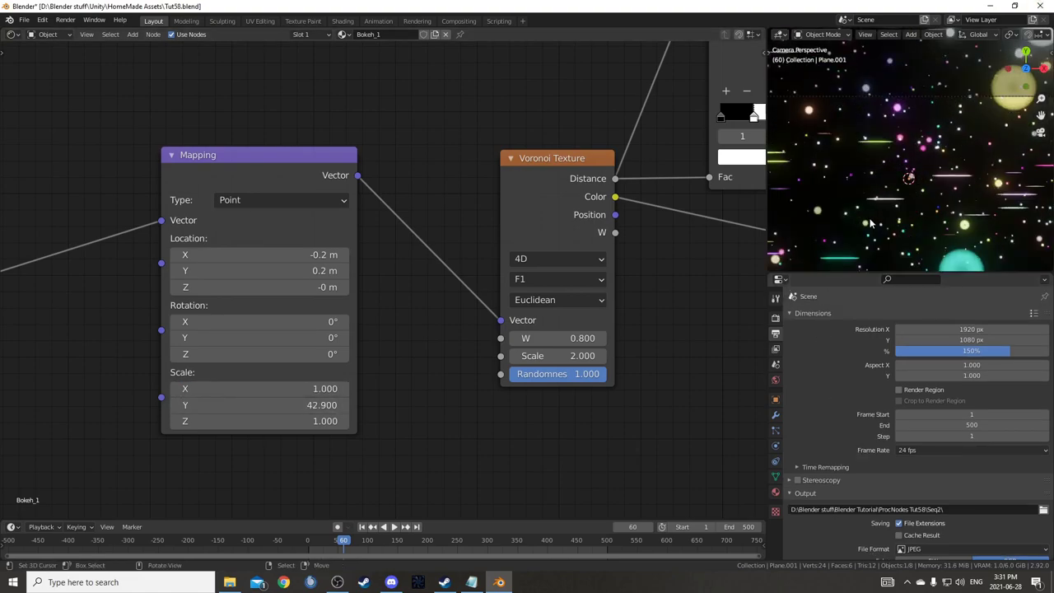
# - Insert a Mapping node on the link between the coordinate Mix node and the reroute feeding all branches
pyautogui.scroll(-10, 585, 304)
pyautogui.scroll(5, 492, 331)
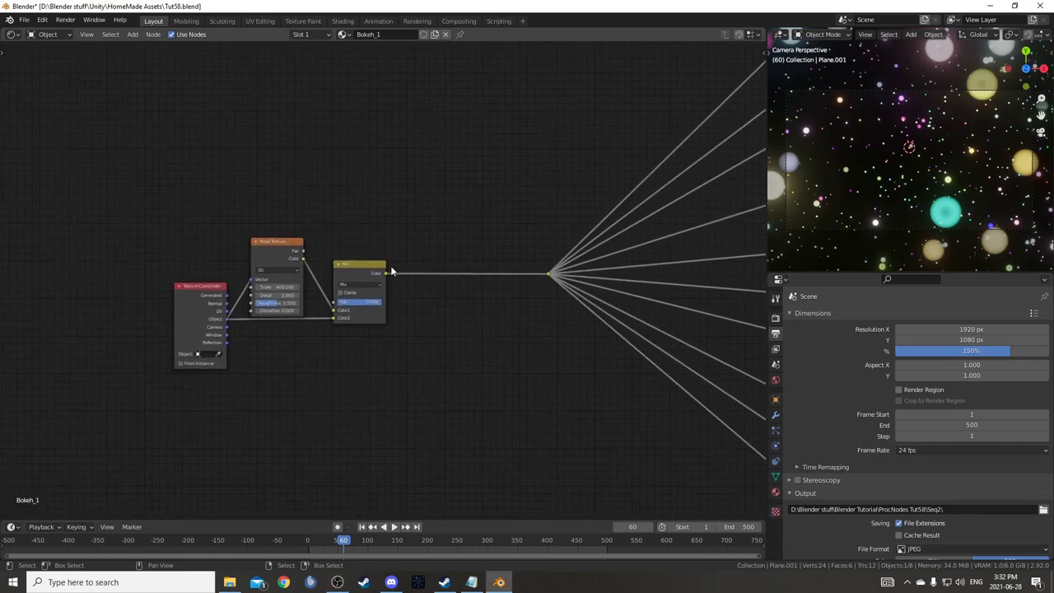
pyautogui.scroll(2, 375, 284)
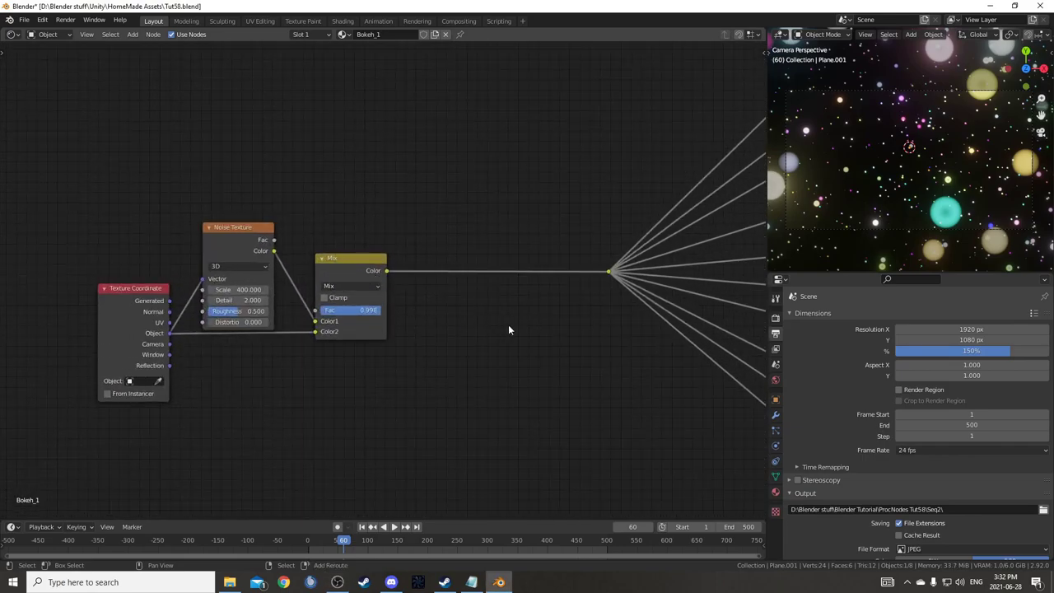
pyautogui.hotkey('shift', 'a')
pyautogui.write('mapping')
pyautogui.press('Return')
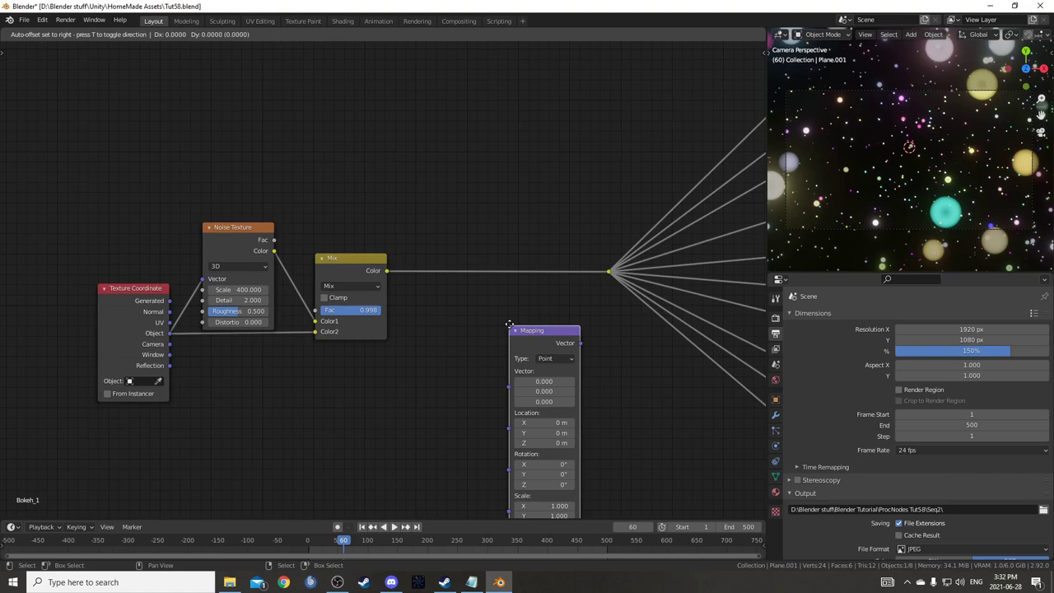
pyautogui.click(461, 171)
pyautogui.scroll(2, 540, 404)
pyautogui.moveTo(540, 404); pyautogui.dragTo(415, 343, button='middle')
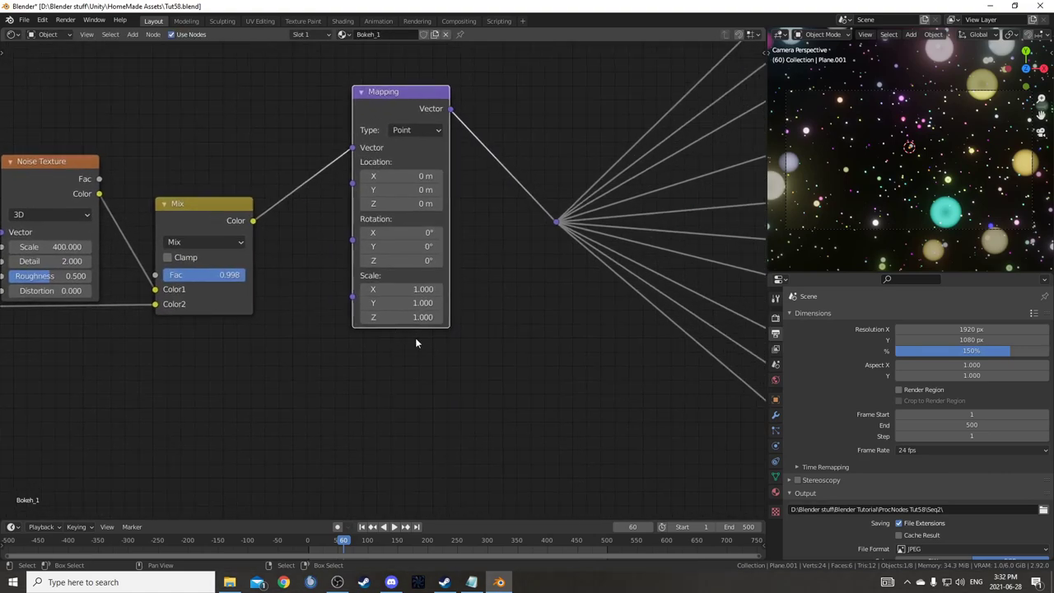
# - Set the shared Mapping node's Y scale to 20 to stretch the spots of every branch
pyautogui.press('Home')
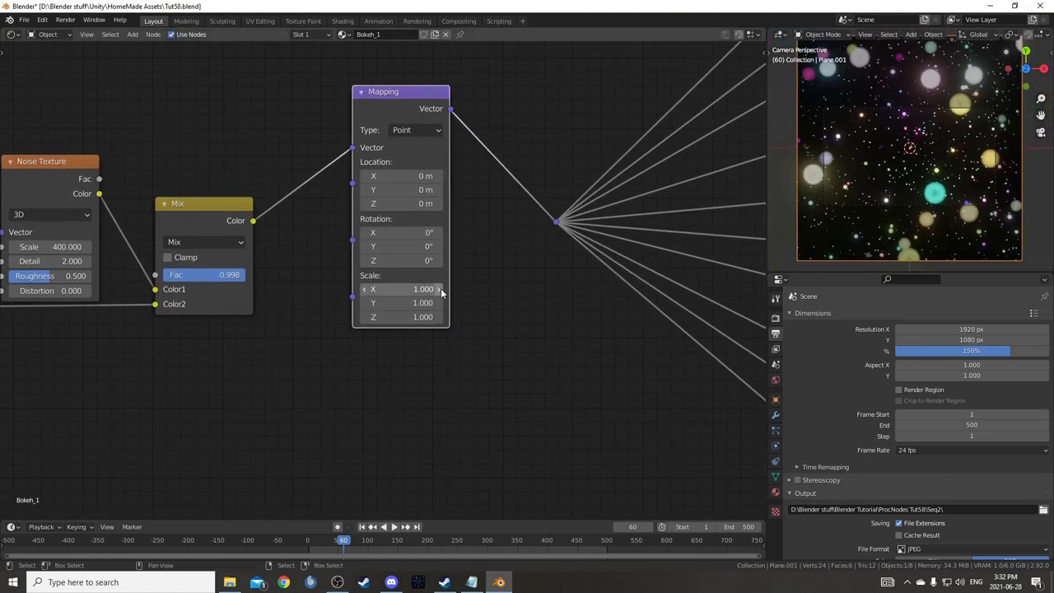
pyautogui.doubleClick(404, 302)
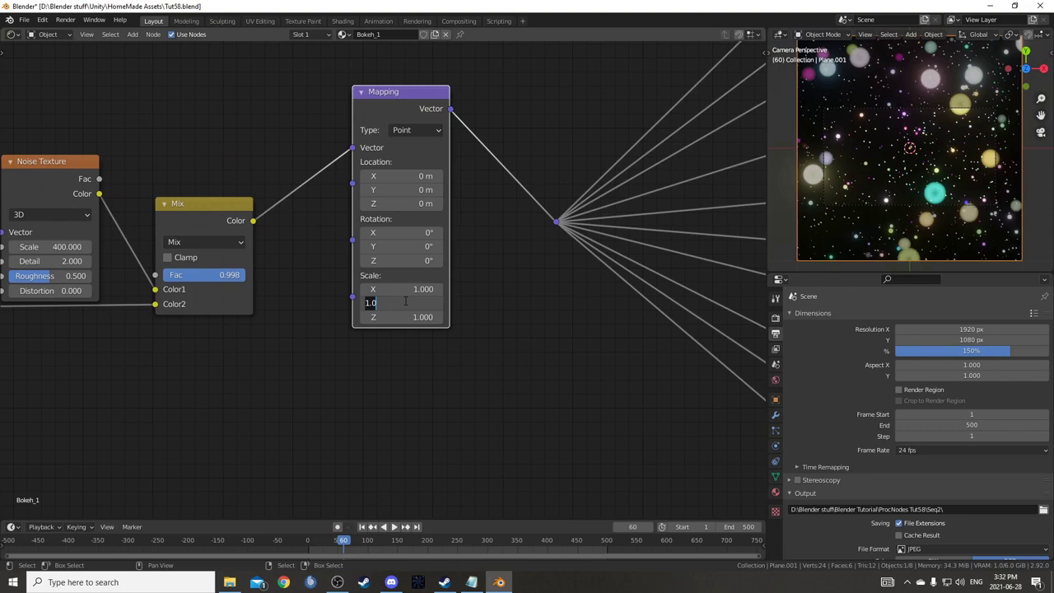
pyautogui.write('20')
pyautogui.press('Return')
pyautogui.scroll(2, 871, 198)
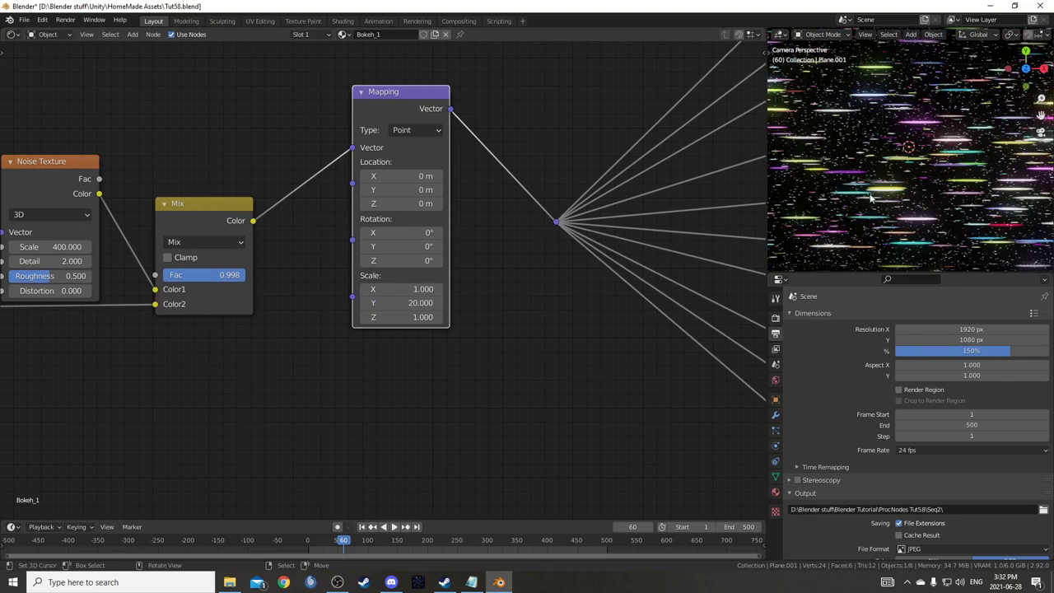
# - Set the factor of the Mix node feeding the shared Mapping node to 0.8
pyautogui.moveTo(195, 285); pyautogui.dragTo(300, 287, button='middle')
pyautogui.doubleClick(292, 275)
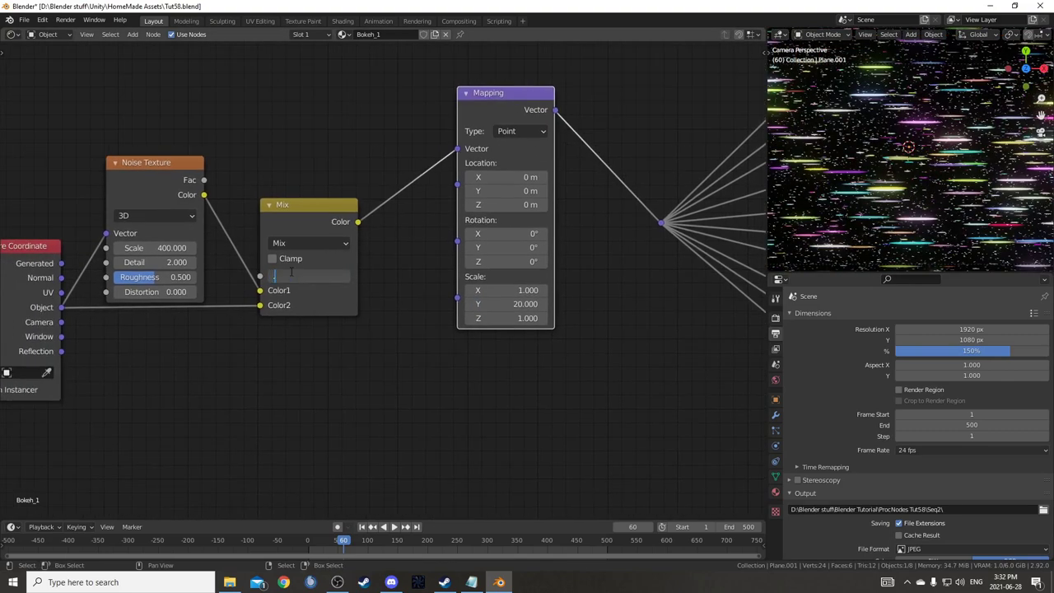
pyautogui.write('.8')
pyautogui.press('Return')
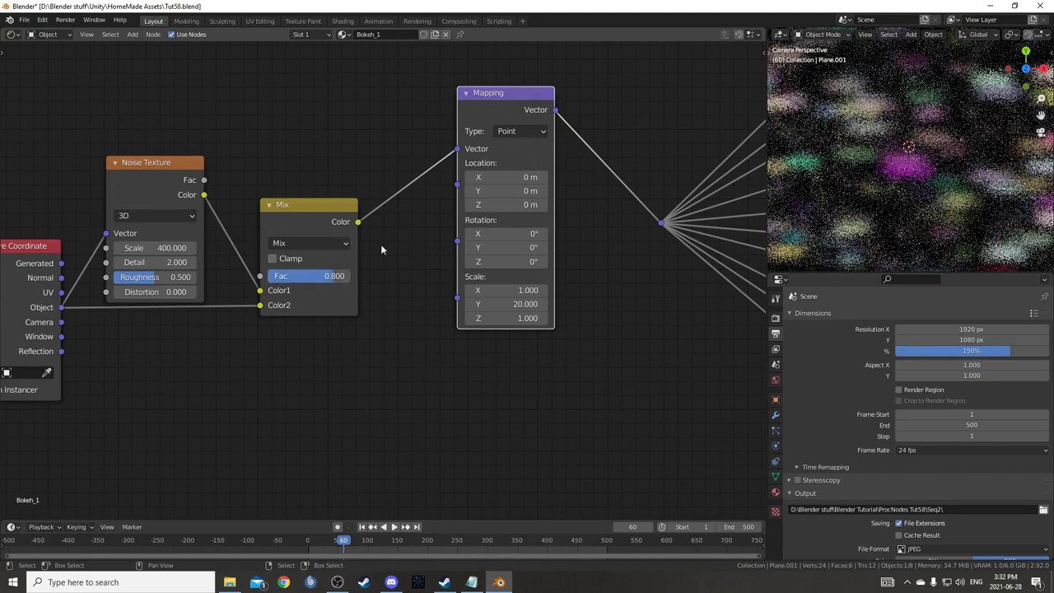
# - Set the Noise Texture's scale to 20 for coarser distortion of the streaks
pyautogui.doubleClick(138, 248)
pyautogui.write('20')
pyautogui.press('Return')
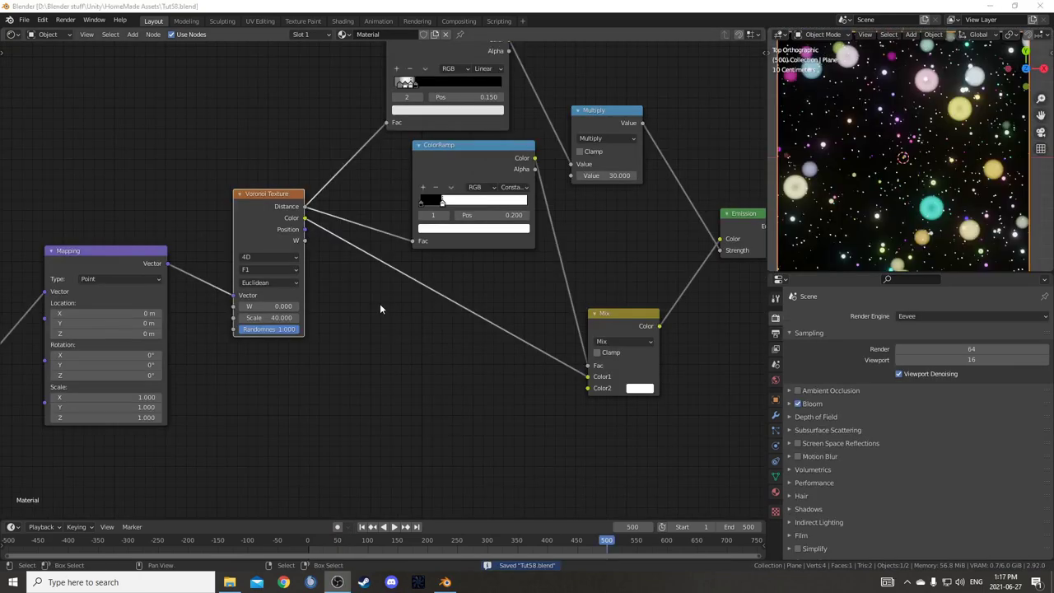
# - Duplicate the constant ColorRamp and insert the copy on the link from the Voronoi Texture's Color output to the Mix node's Color1
pyautogui.moveTo(357, 291); pyautogui.dragTo(378, 284, button='middle')
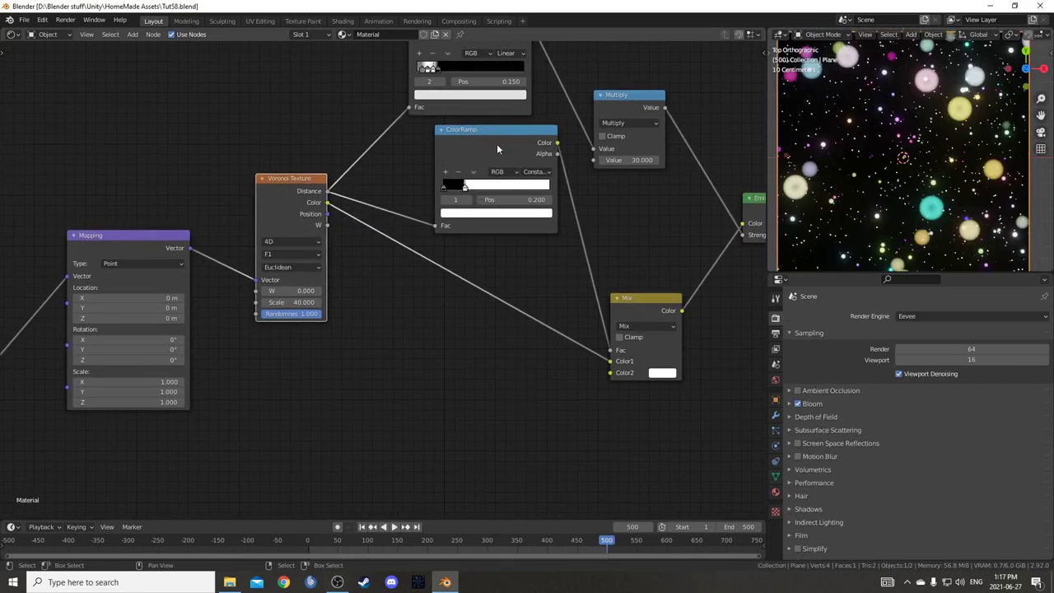
pyautogui.moveTo(498, 148); pyautogui.dragTo(495, 146)
pyautogui.hotkey('shift', 'd')
pyautogui.moveTo(485, 198); pyautogui.dragTo(473, 324)
pyautogui.scroll(2, 493, 278)
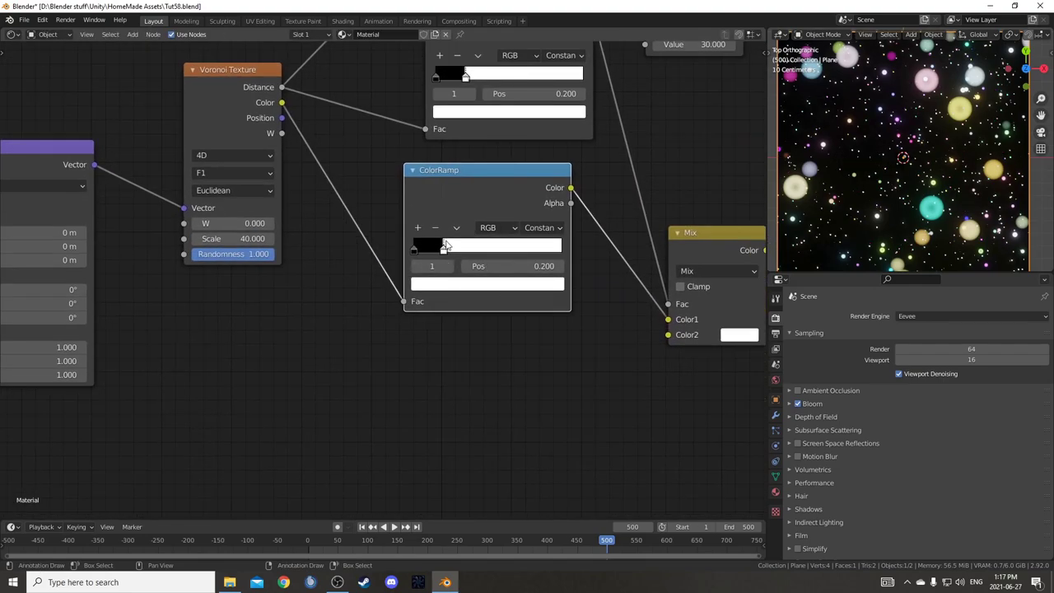
# - Set the position of the new ColorRamp's second stop to 0.5
pyautogui.moveTo(443, 249); pyautogui.dragTo(480, 248)
pyautogui.click(533, 265)
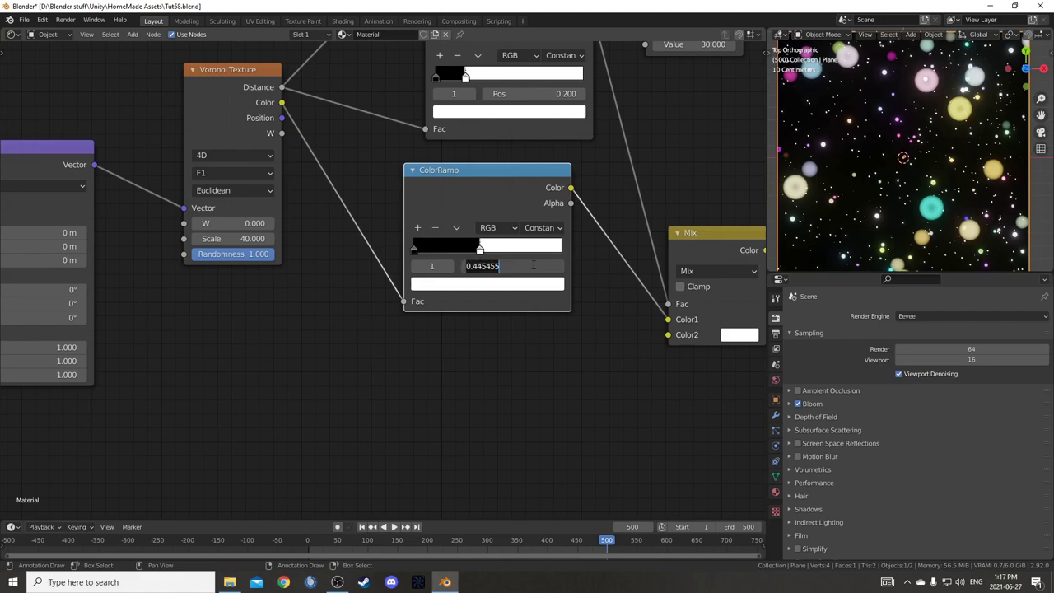
pyautogui.write('.5')
pyautogui.press('Return')
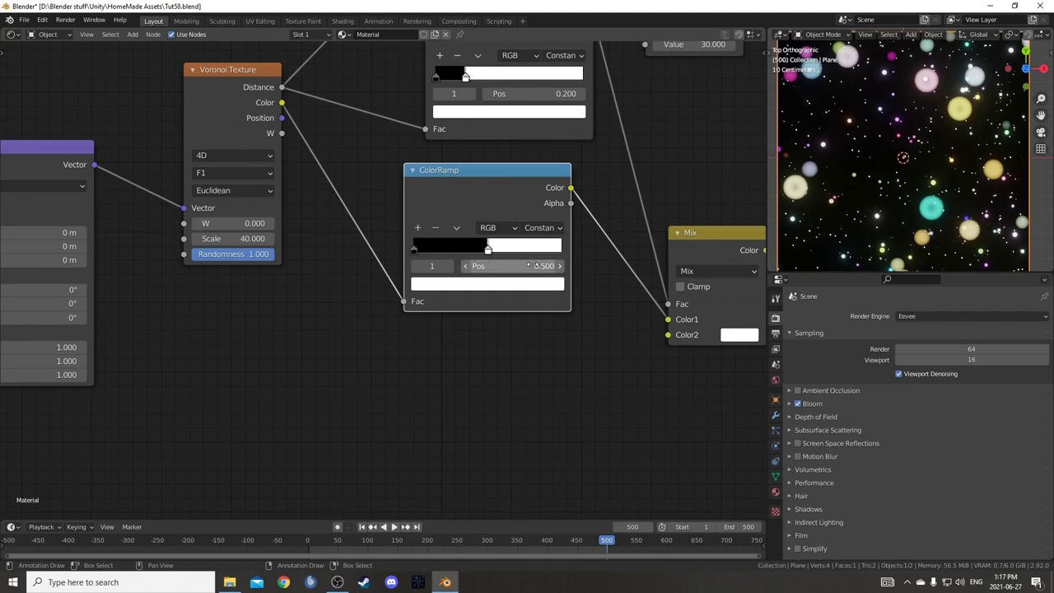
# - Color the new ColorRamp's second stop orange, about hue 0.05 and saturation 0.95, and its first stop dark teal
pyautogui.click(487, 284)
pyautogui.click(451, 157)
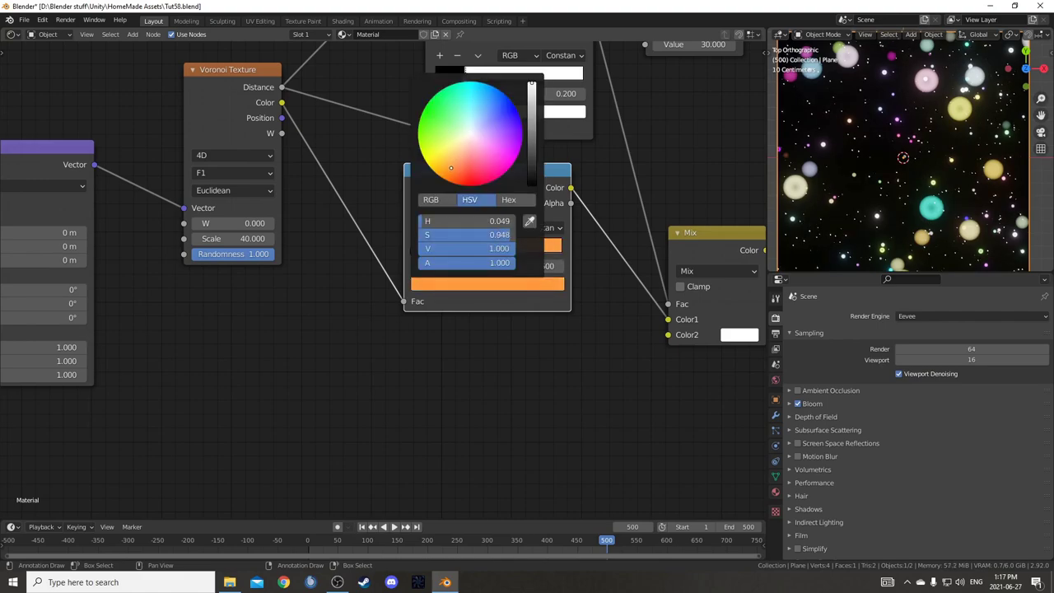
pyautogui.click(414, 249)
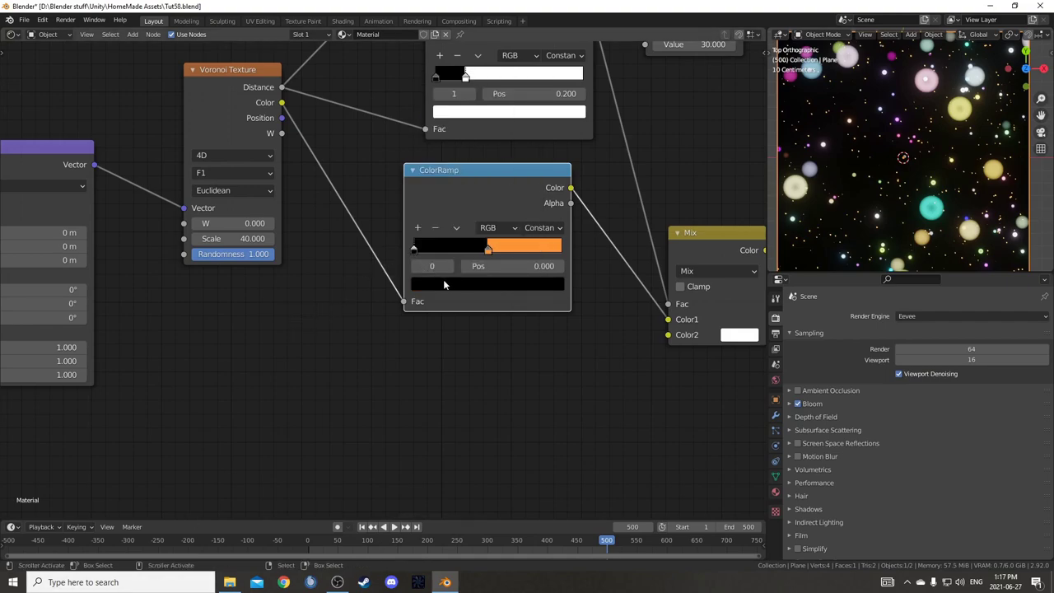
pyautogui.click(444, 285)
pyautogui.scroll(5, 482, 131)
pyautogui.click(473, 105)
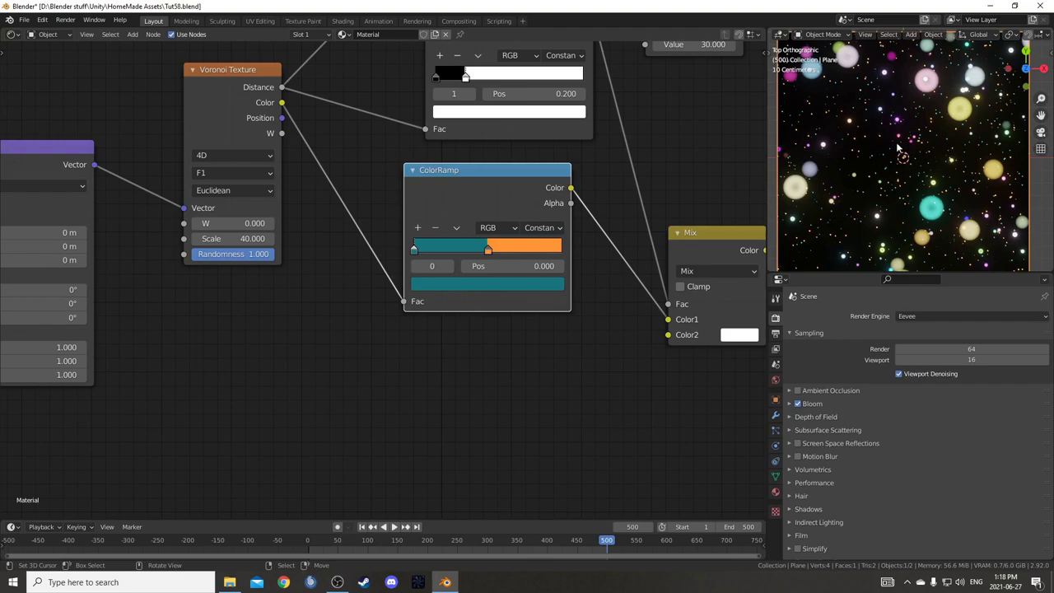
pyautogui.scroll(3, 893, 195)
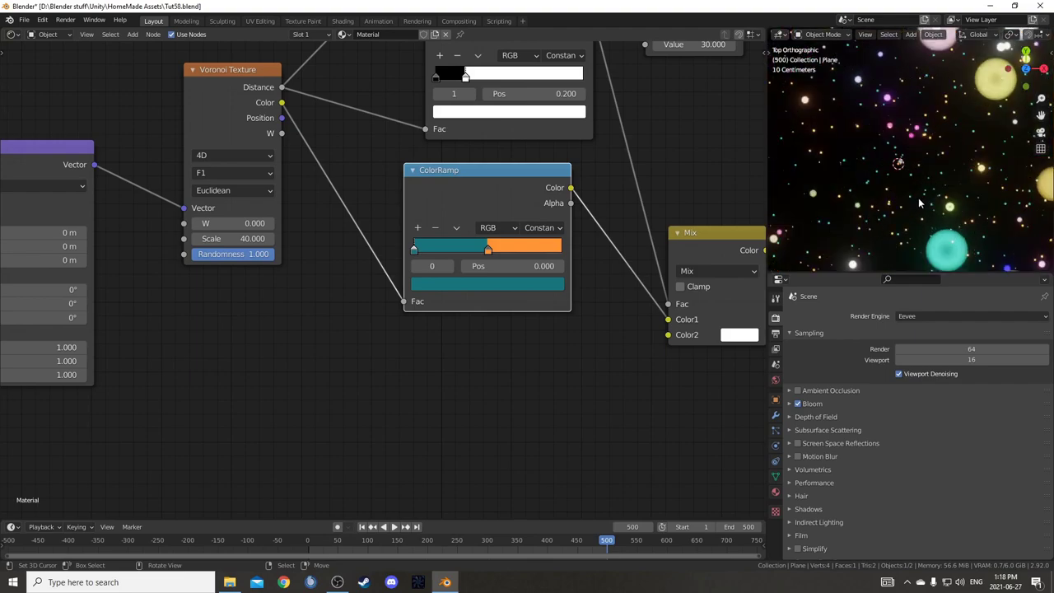
pyautogui.scroll(-2, 420, 302)
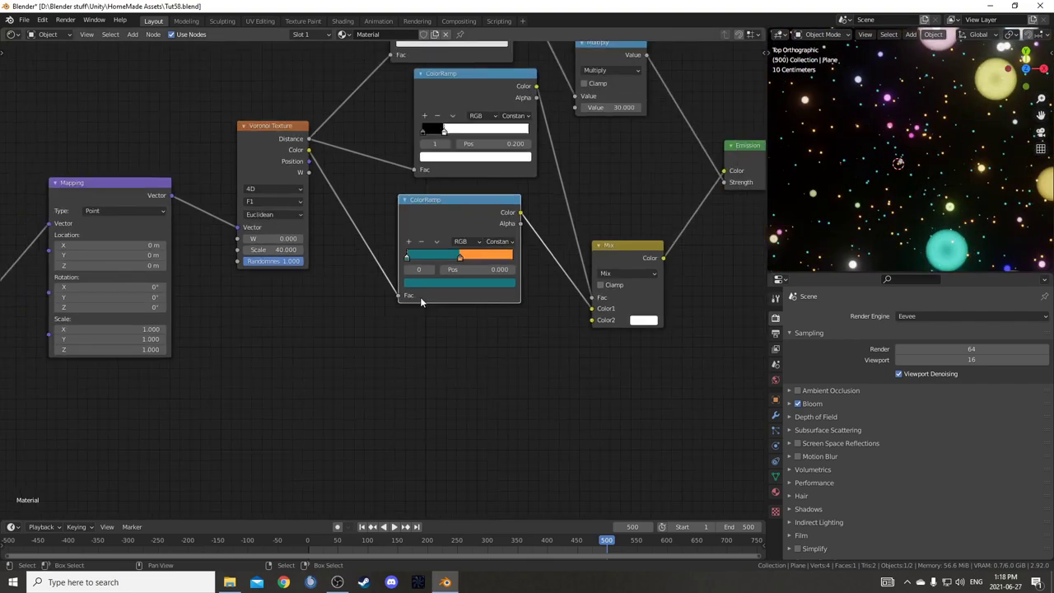
# - Try shifting the orange stop of the new ColorRamp closer to the teal stop
pyautogui.scroll(-2, 527, 366)
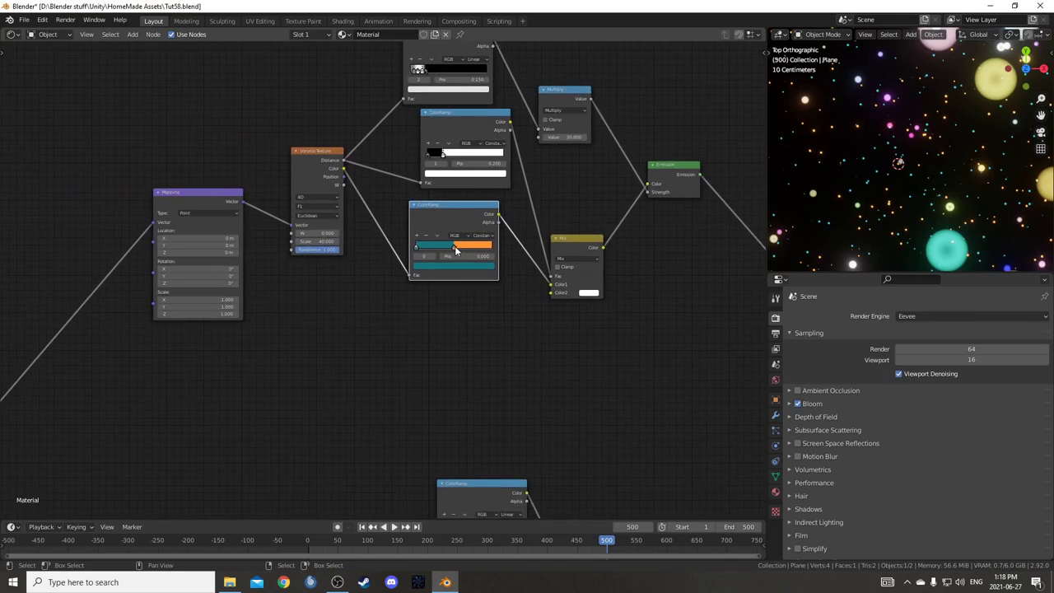
pyautogui.moveTo(454, 245); pyautogui.dragTo(430, 251)
pyautogui.hotkey('ctrl', 'z')
# - Duplicate the teal-and-orange ColorRamp onto the links from Voronoi Color to Mix in the next two branches below
pyautogui.scroll(-3, 475, 352)
pyautogui.hotkey('shift', 'd')
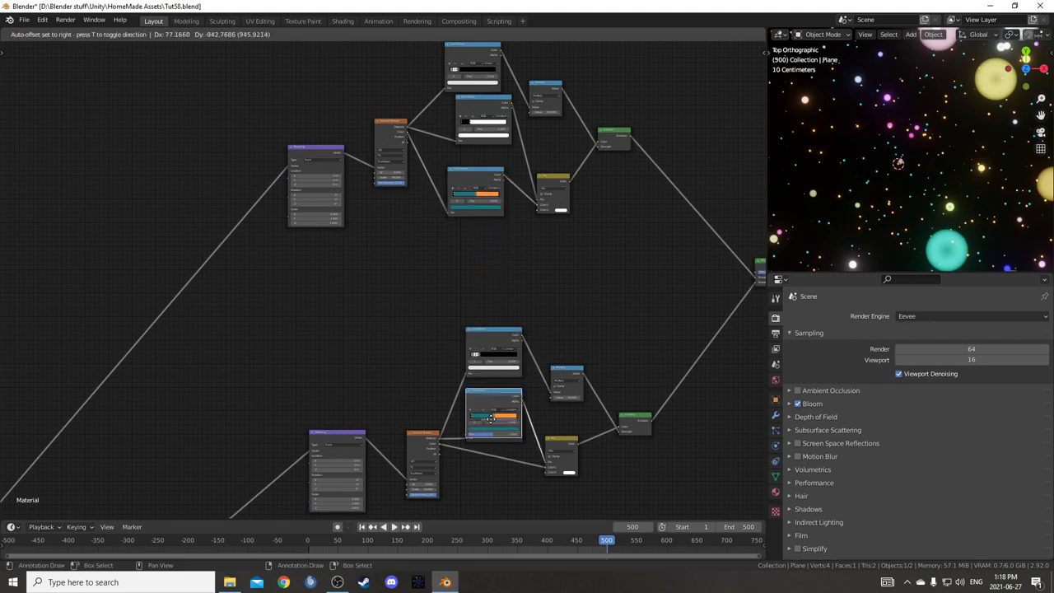
pyautogui.click(503, 480)
pyautogui.scroll(-2, 489, 465)
pyautogui.moveTo(483, 446); pyautogui.dragTo(454, 259, button='middle')
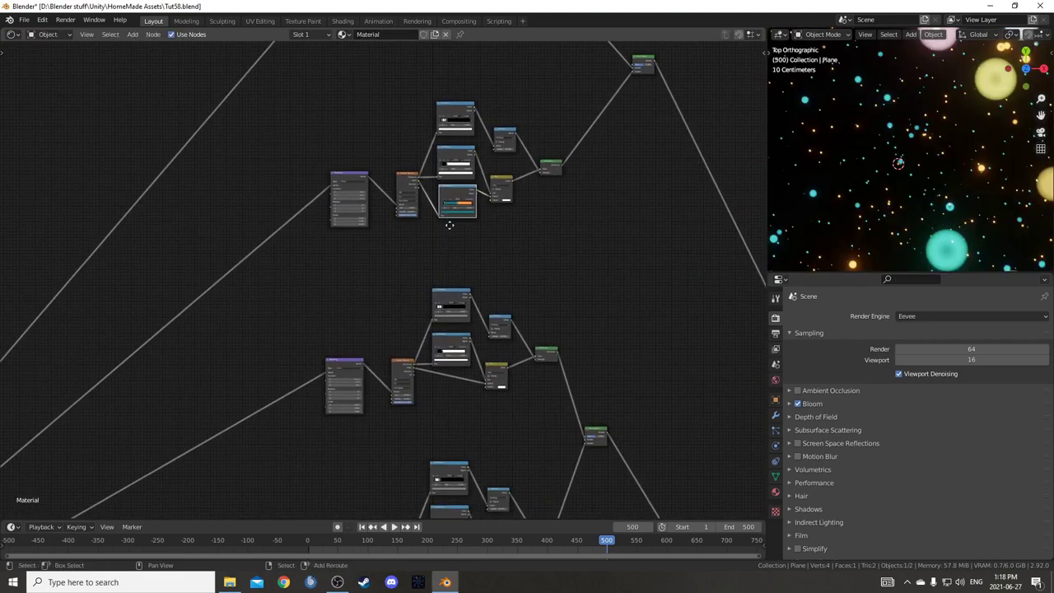
pyautogui.scroll(-2, 576, 206)
pyautogui.scroll(-3, 919, 172)
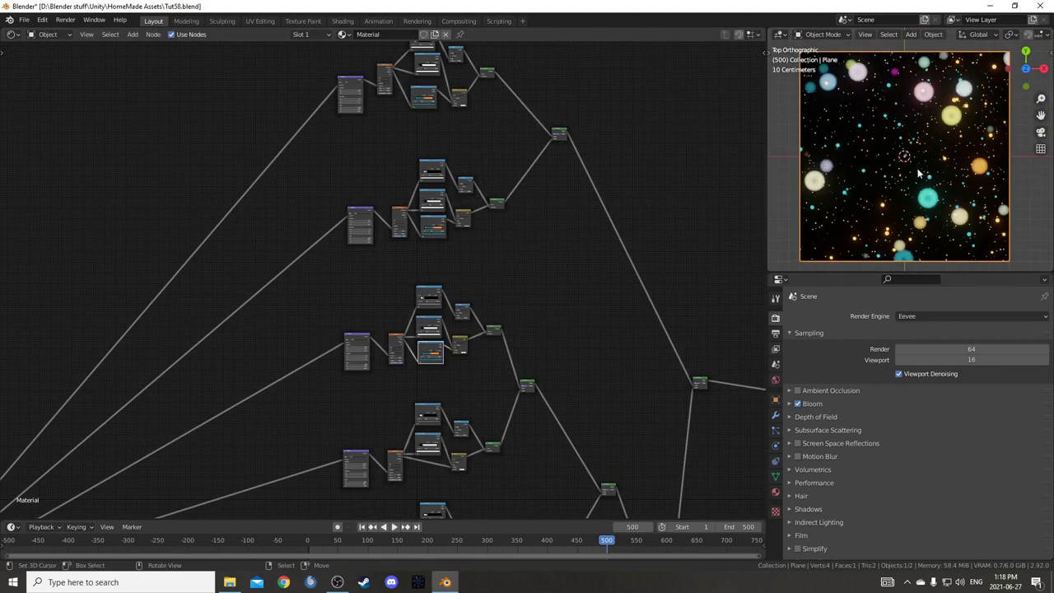